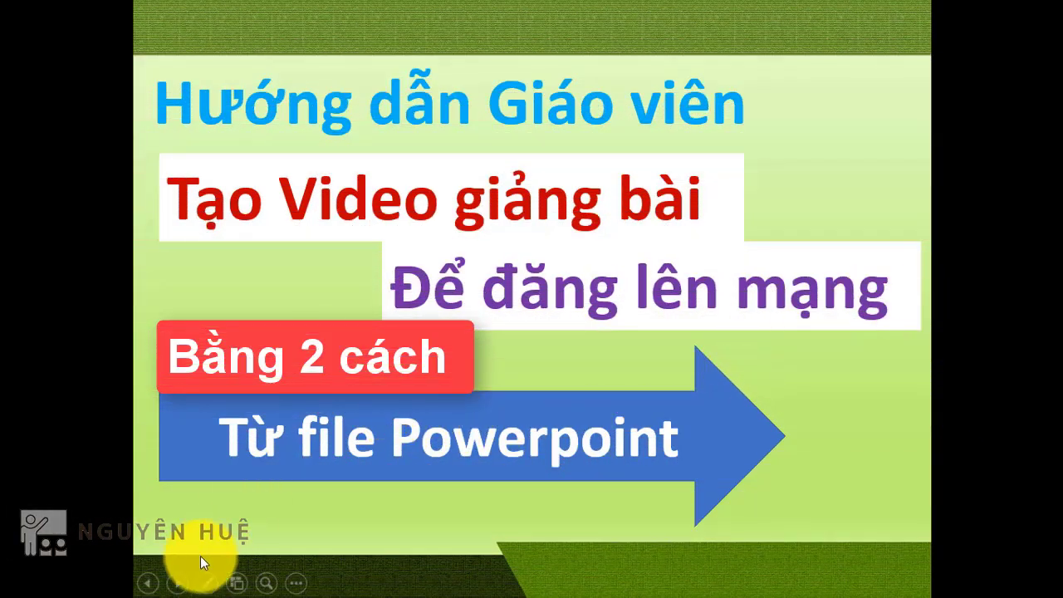
Step: Click through the handwashing slideshow up to the Bước 6 text, then exit to Normal view
click(177, 585)
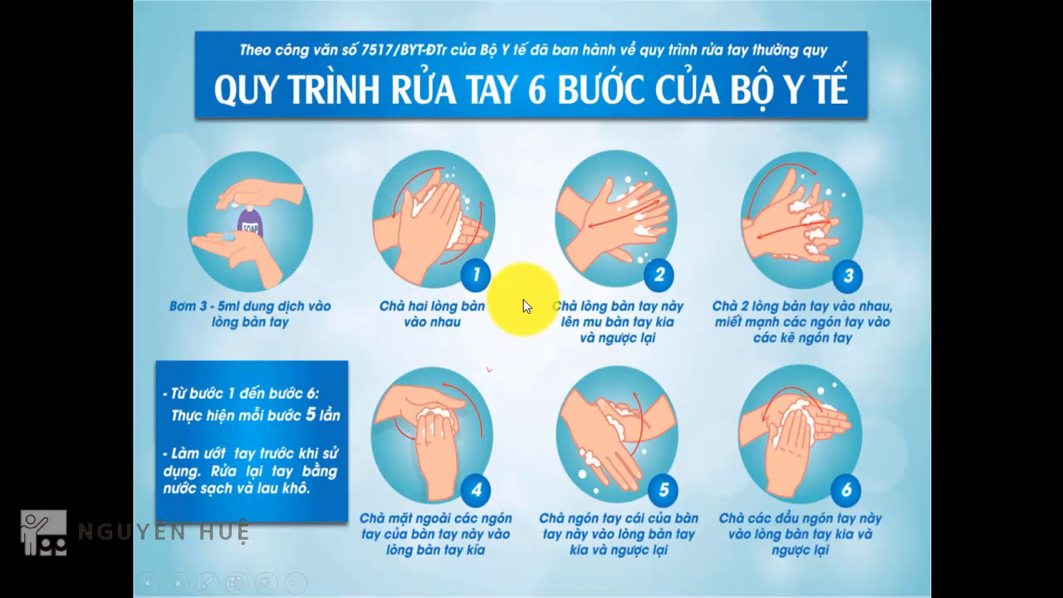
click(604, 336)
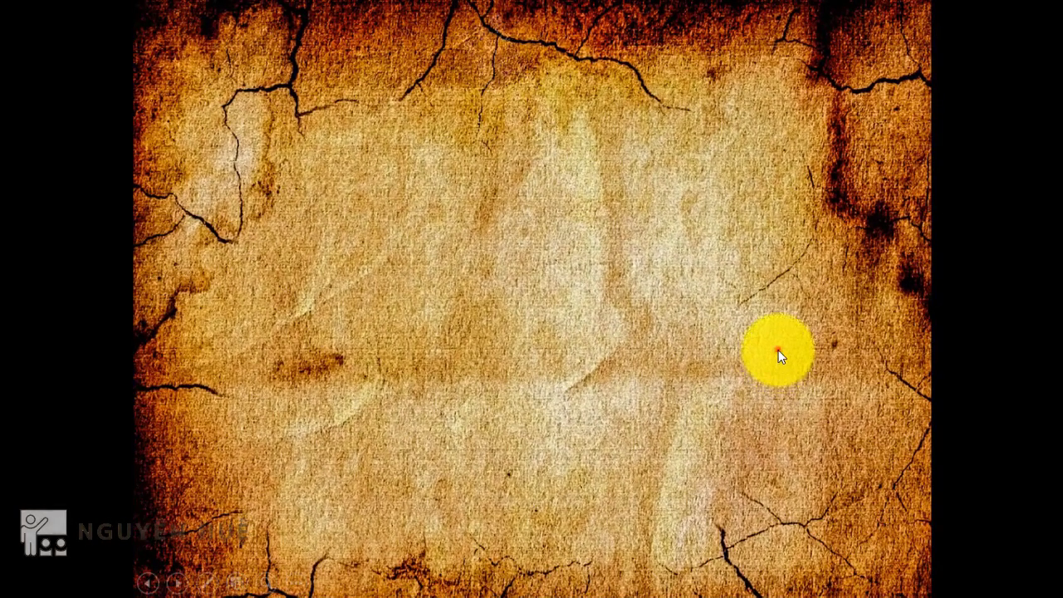
click(778, 349)
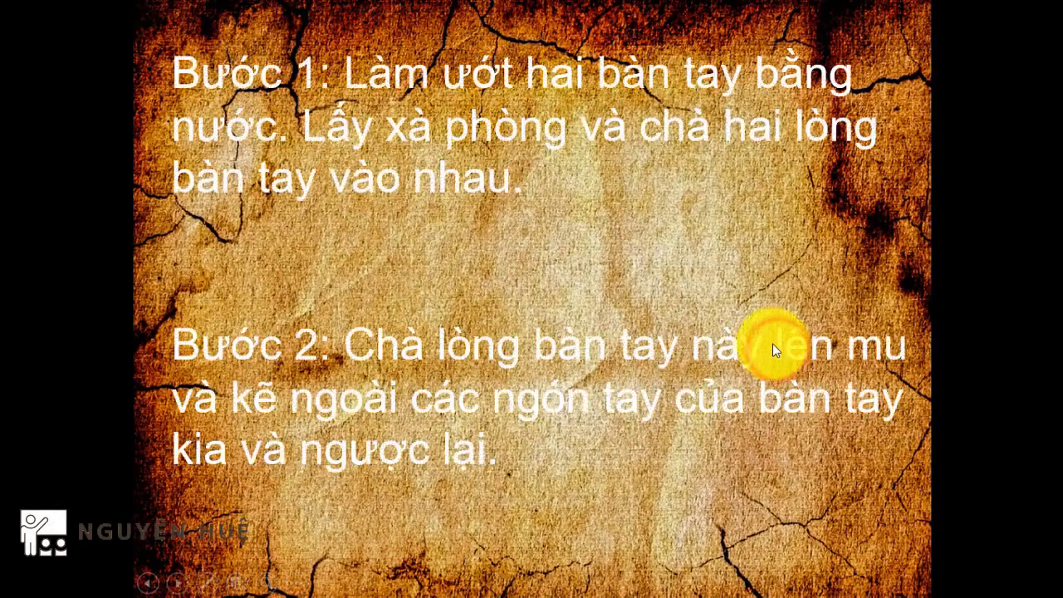
click(763, 329)
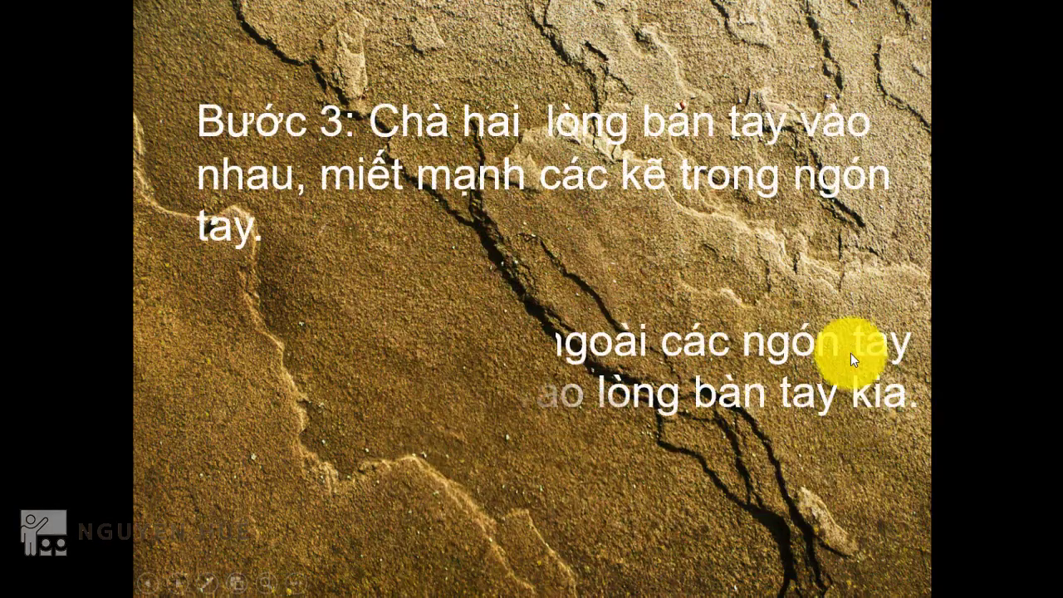
click(786, 292)
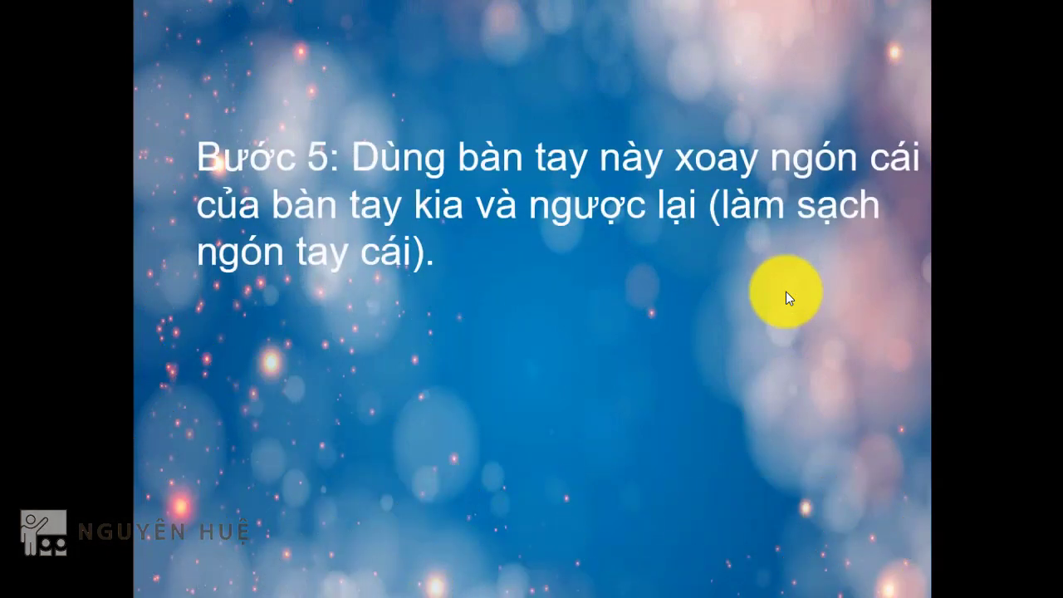
click(782, 295)
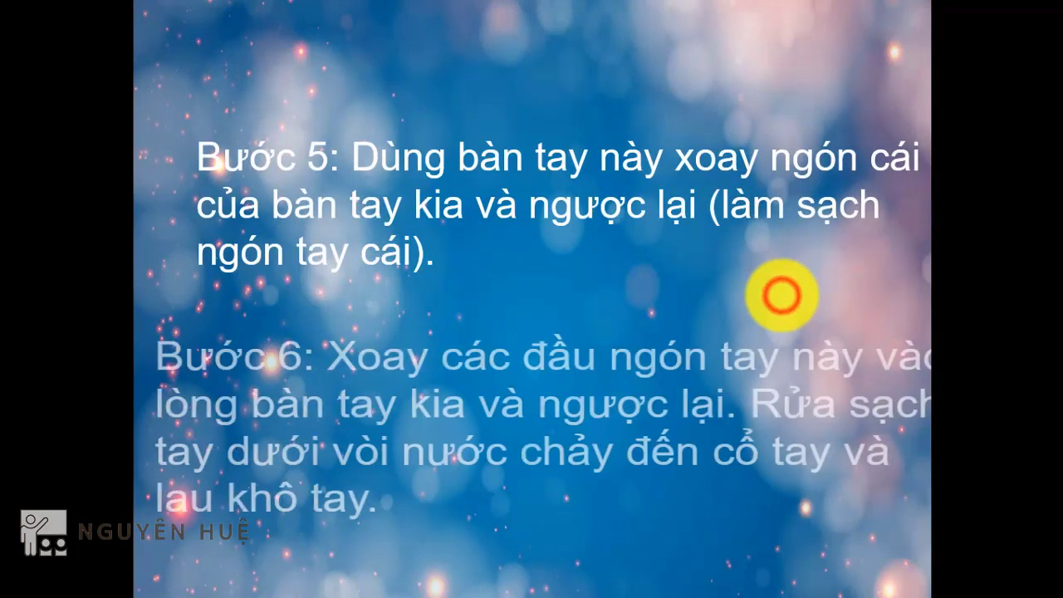
key(Escape)
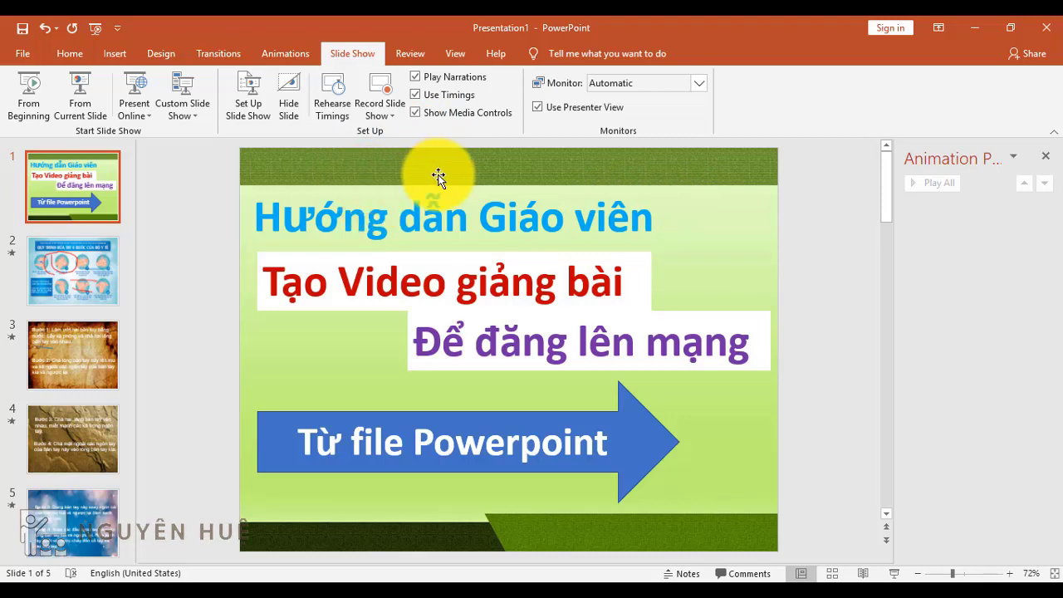
Step: Select and deselect the title slide's background picture, then show the Record Slide Show options
click(324, 365)
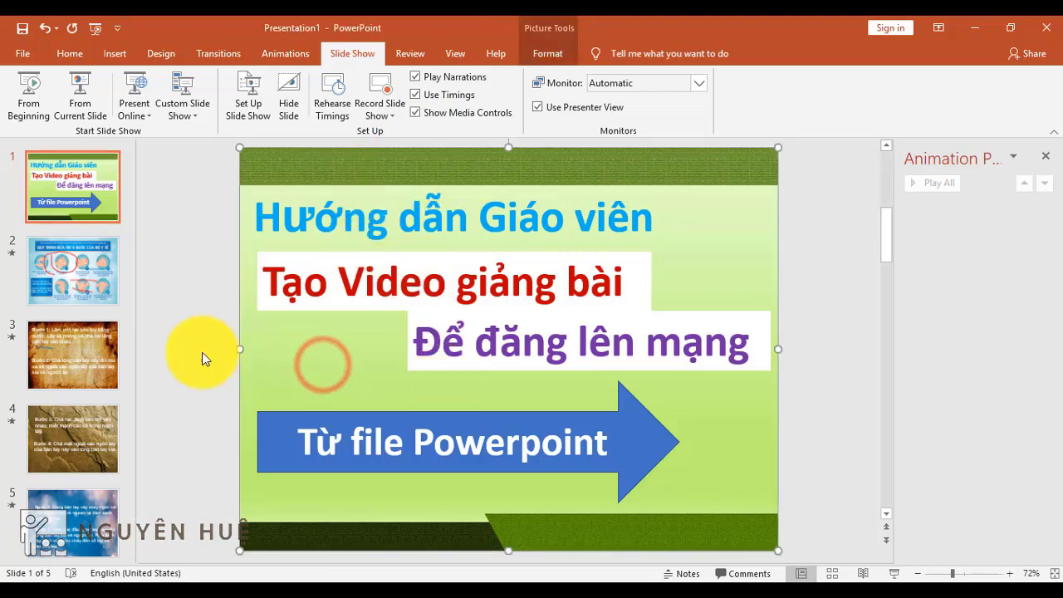
click(185, 372)
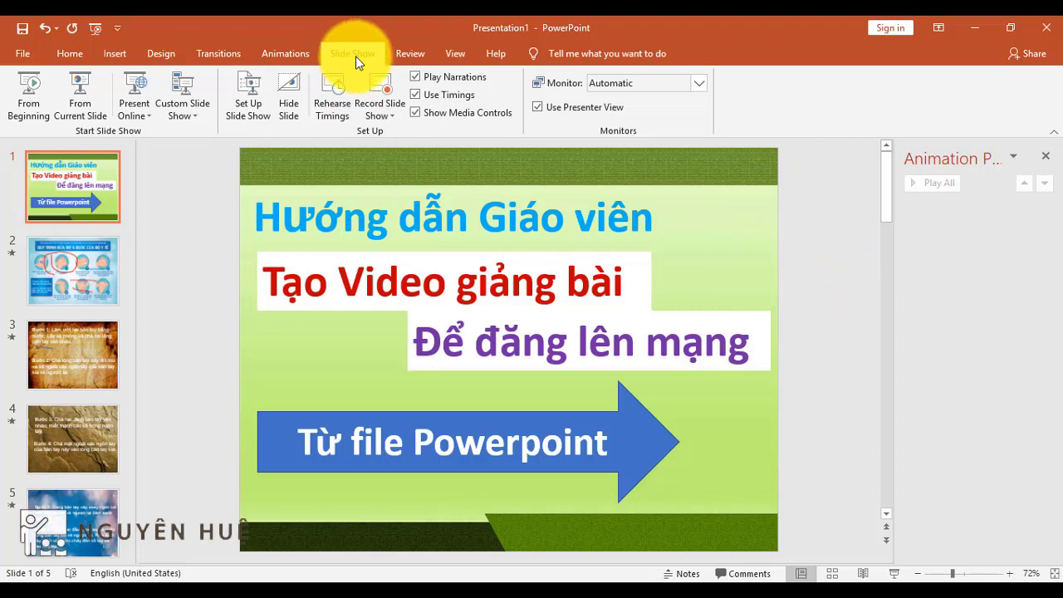
click(391, 110)
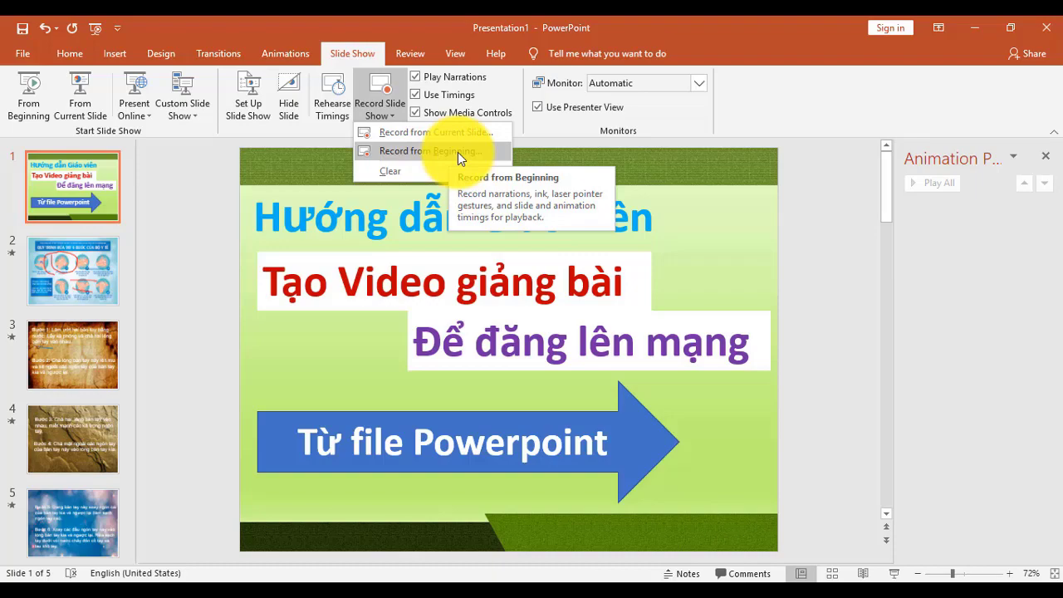
Step: Choose Record from Beginning to open the recording window at slide 1 of 5
click(458, 152)
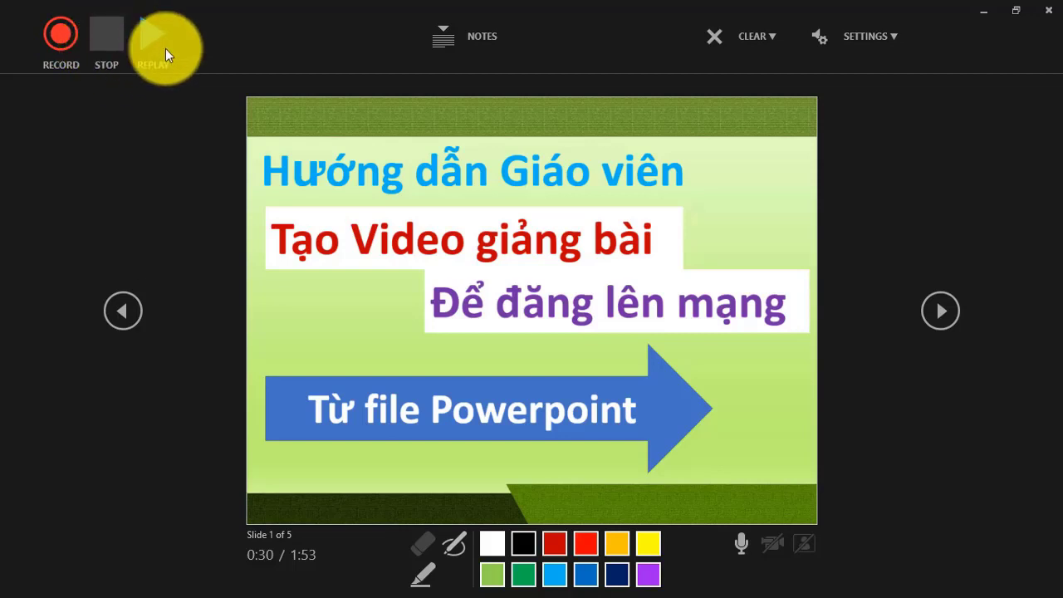
Step: Show the title slide's notes and select the 'No Notes.' text
click(474, 38)
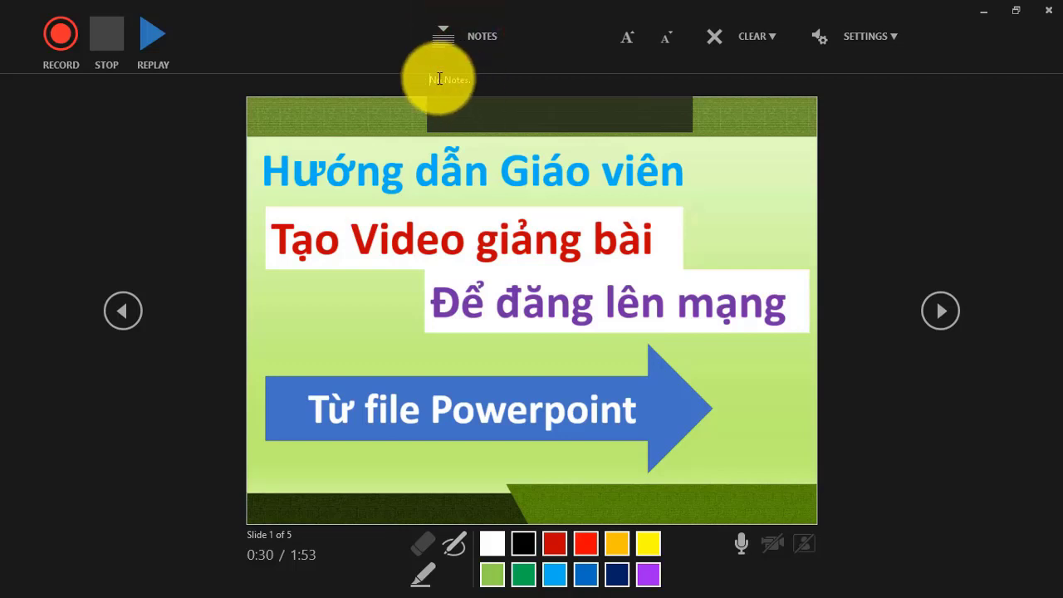
click(477, 80)
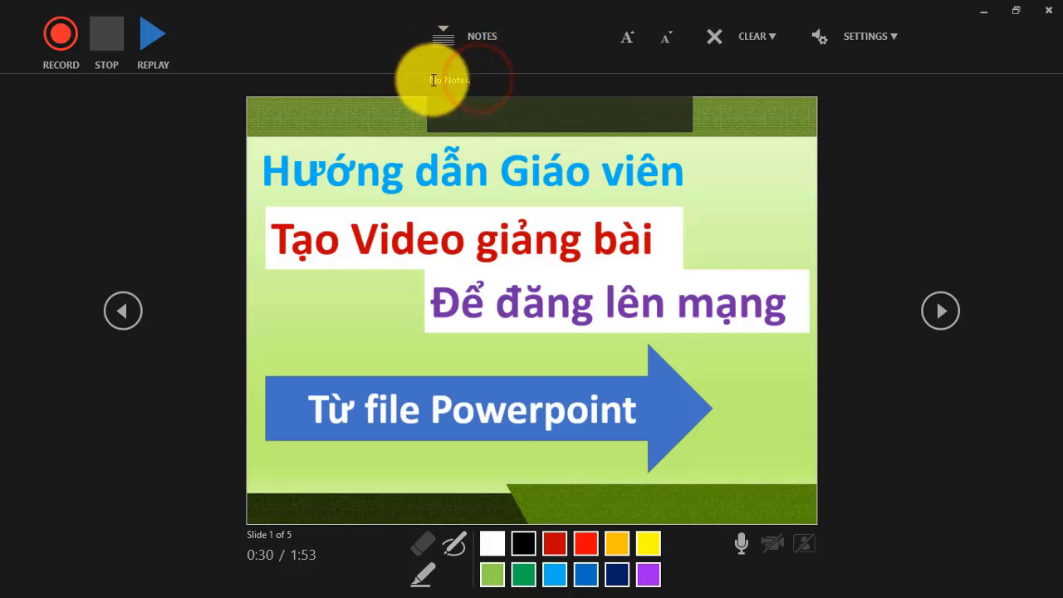
drag(427, 78, 492, 82)
click(483, 81)
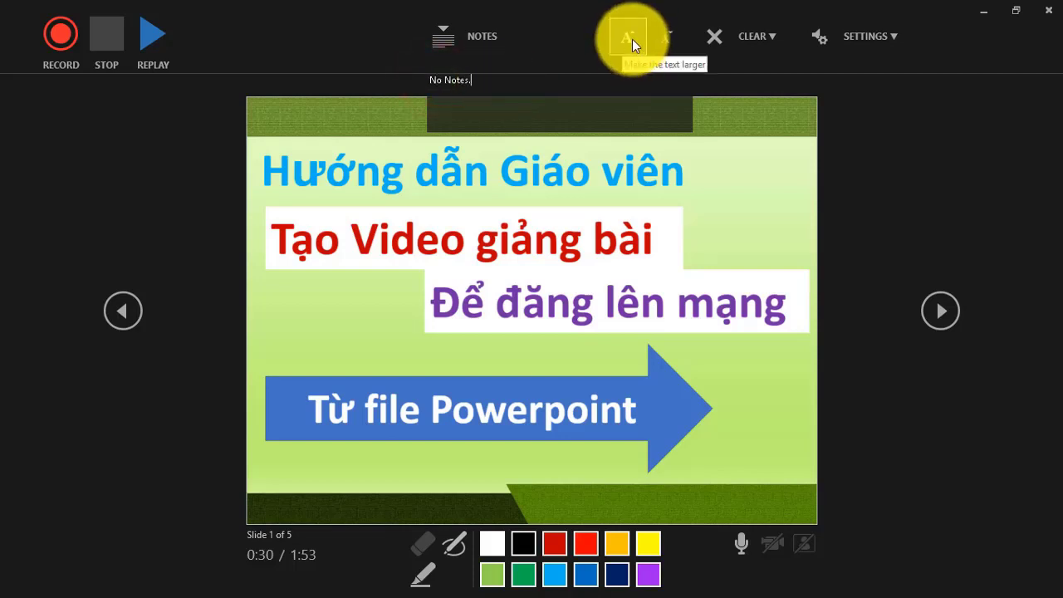
Step: Review the Clear and Settings options, including the Microphone submenu, without changing anything
click(750, 33)
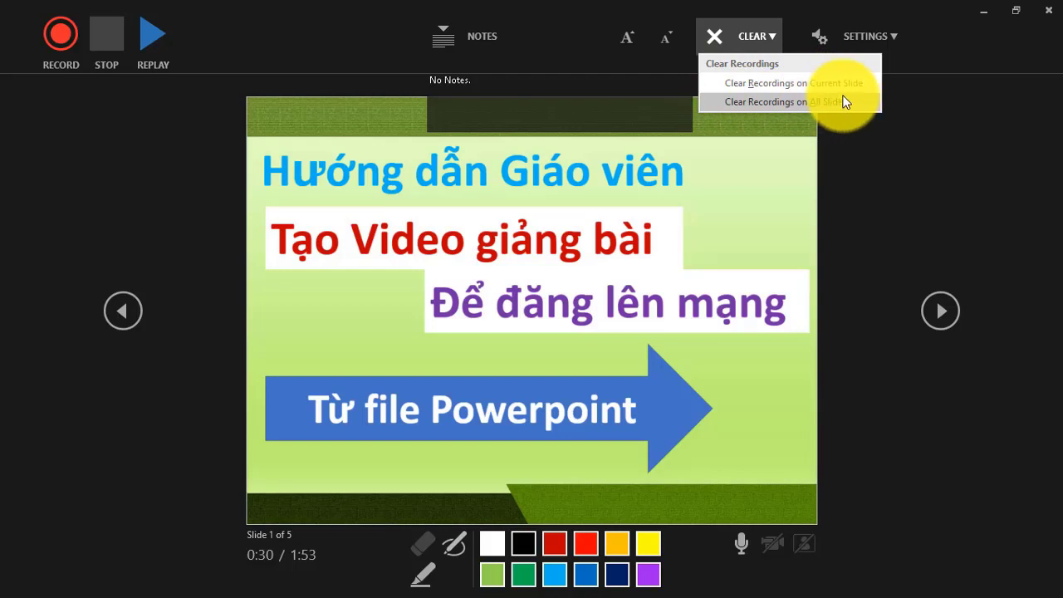
click(836, 30)
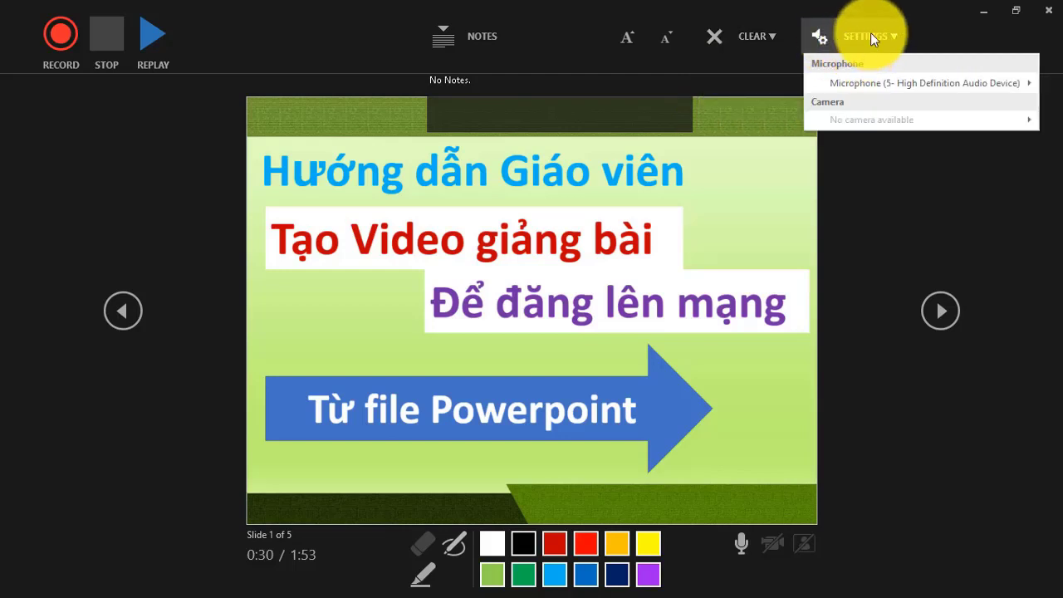
mouse_move(902, 87)
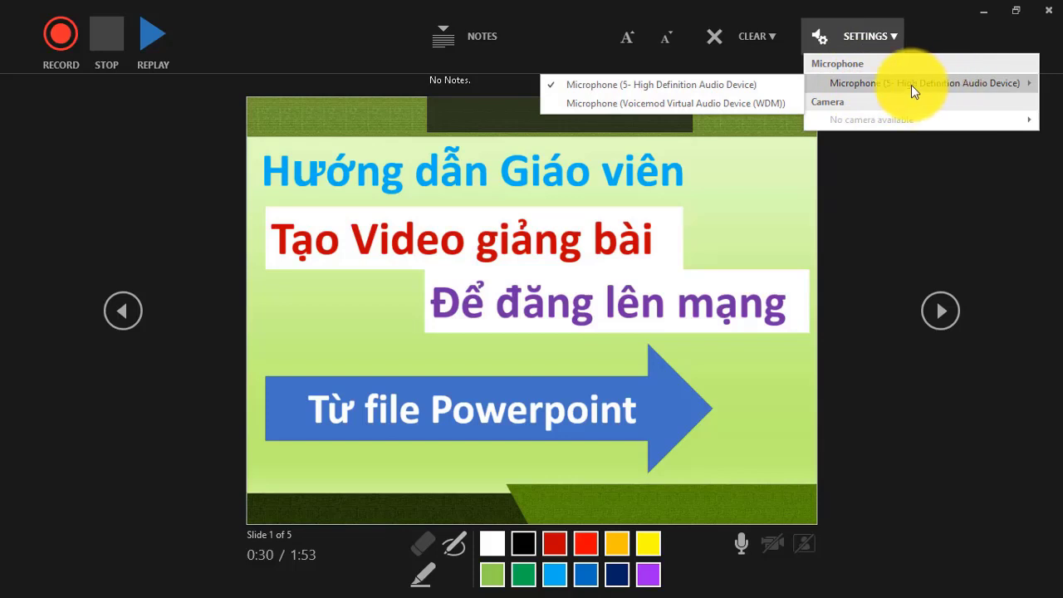
click(967, 23)
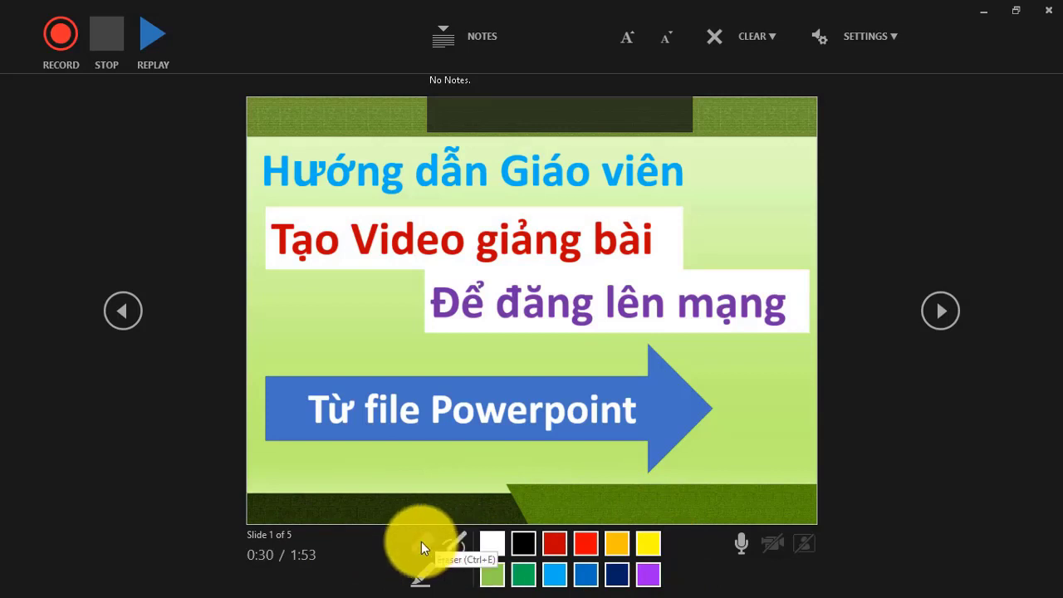
Step: Pick the highlighter, toggle the microphone off and back on, then start recording
click(422, 573)
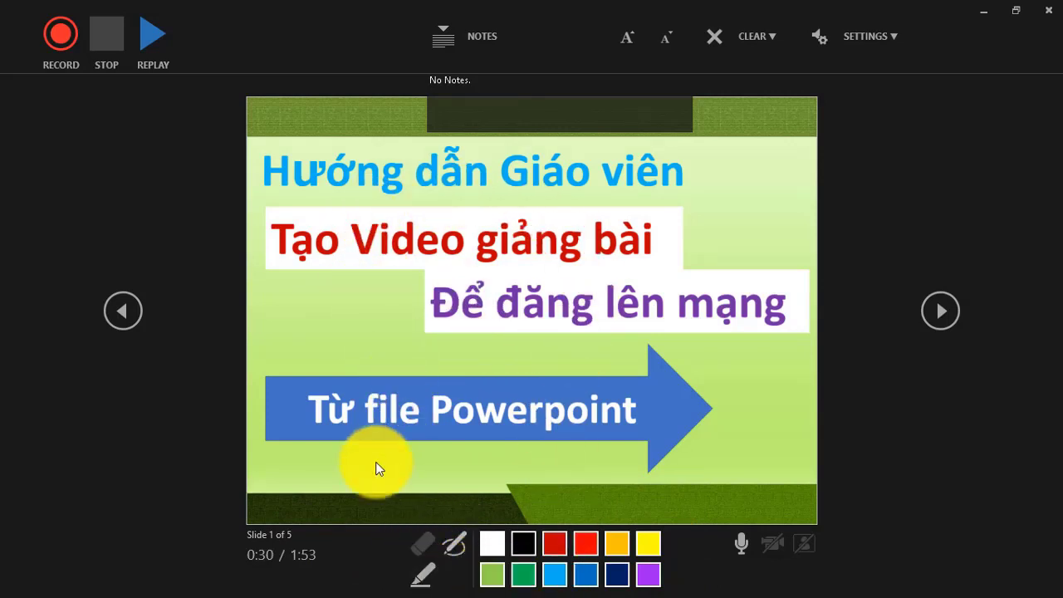
click(742, 545)
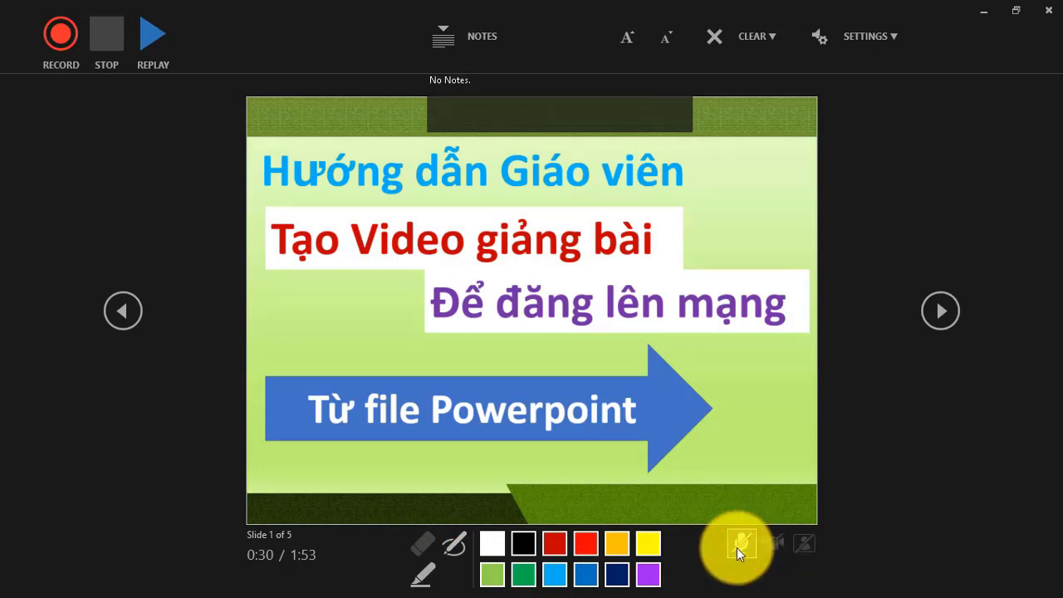
click(737, 545)
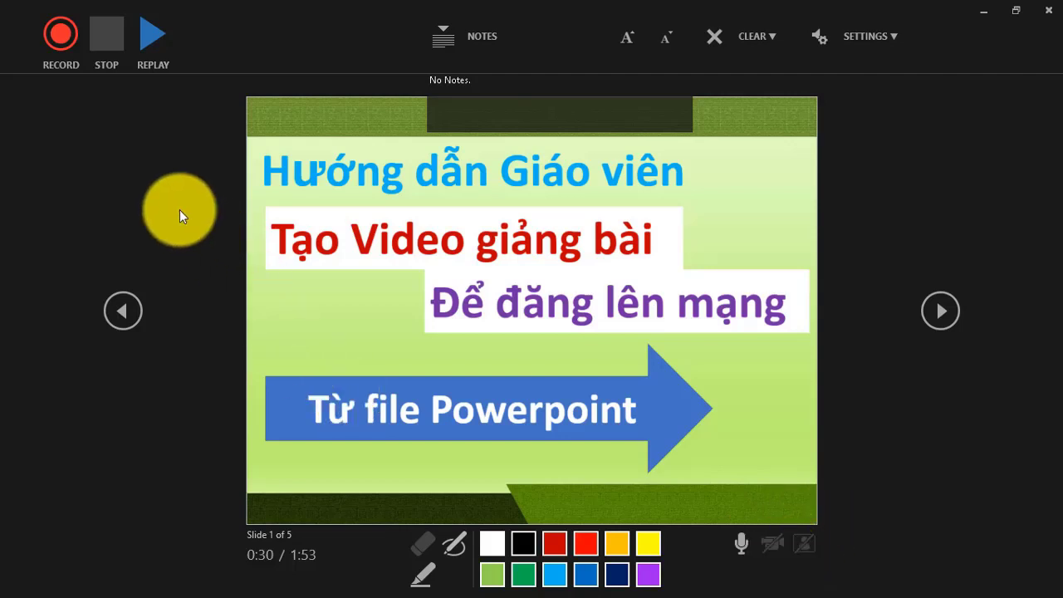
click(62, 34)
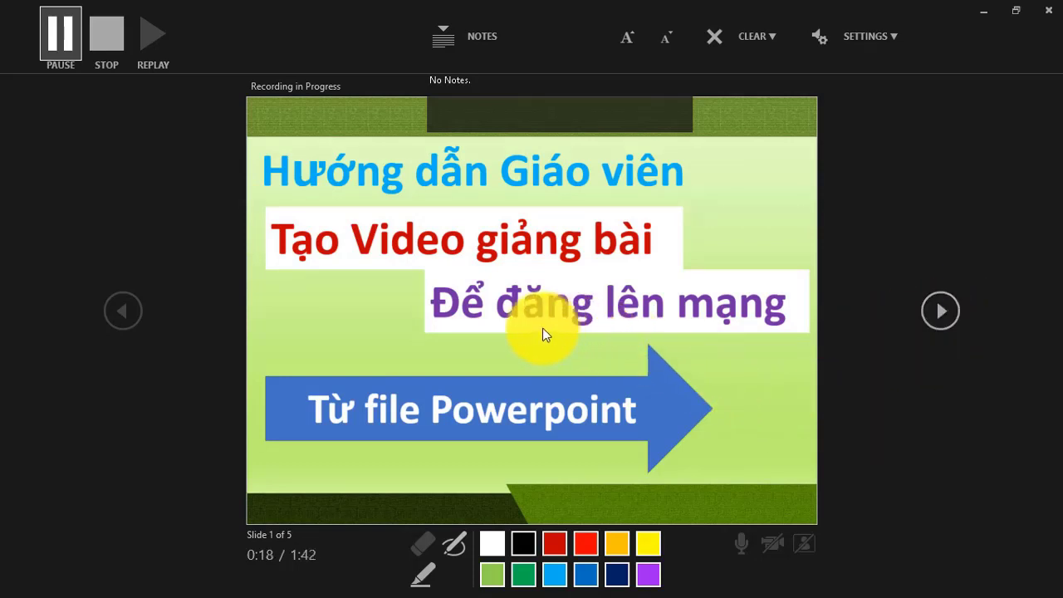
Step: Move to slide 2 and circle the first hand-washing picture in dark blue ink
click(597, 342)
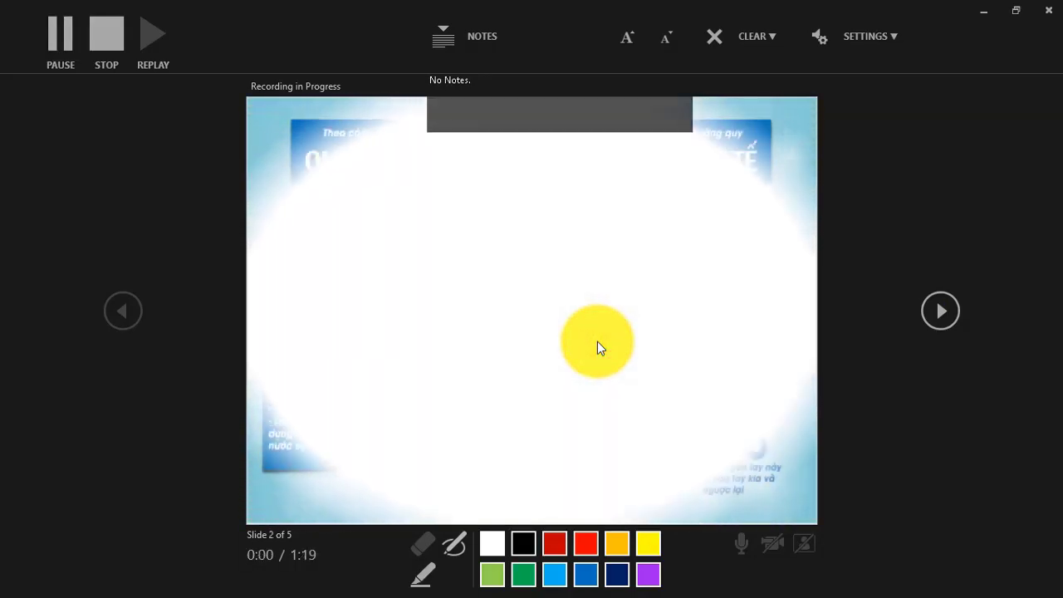
click(422, 573)
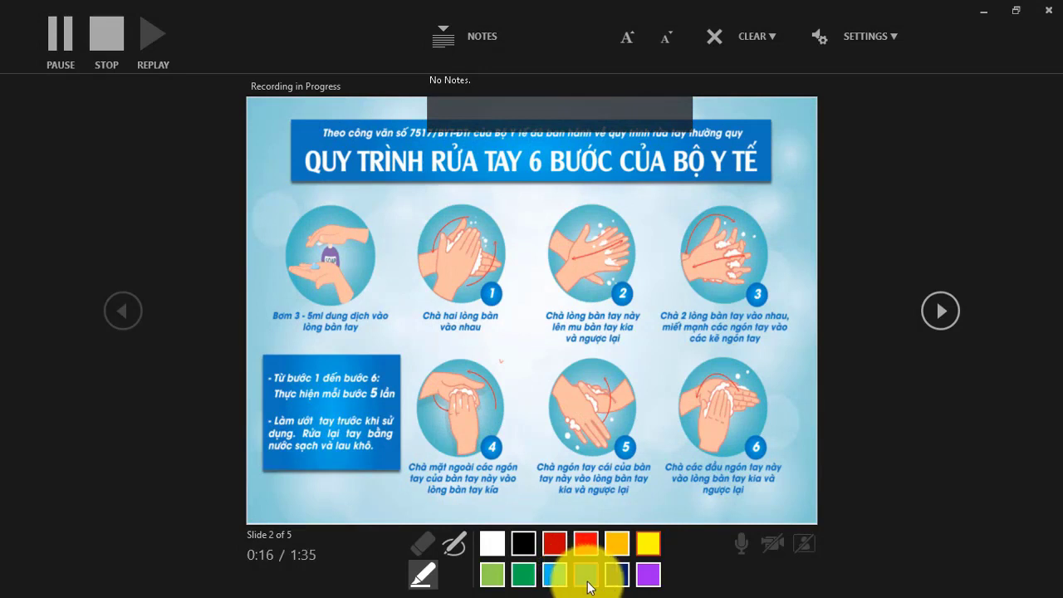
click(586, 575)
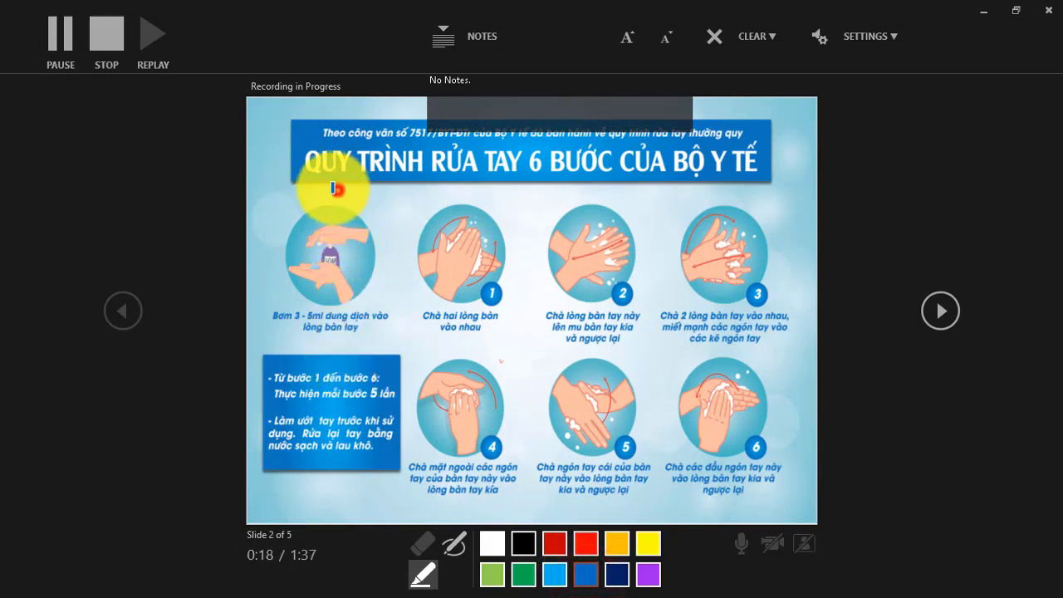
mouse_move(335, 189)
mouse_down()
mouse_move(388, 233)
mouse_move(332, 191)
mouse_up()
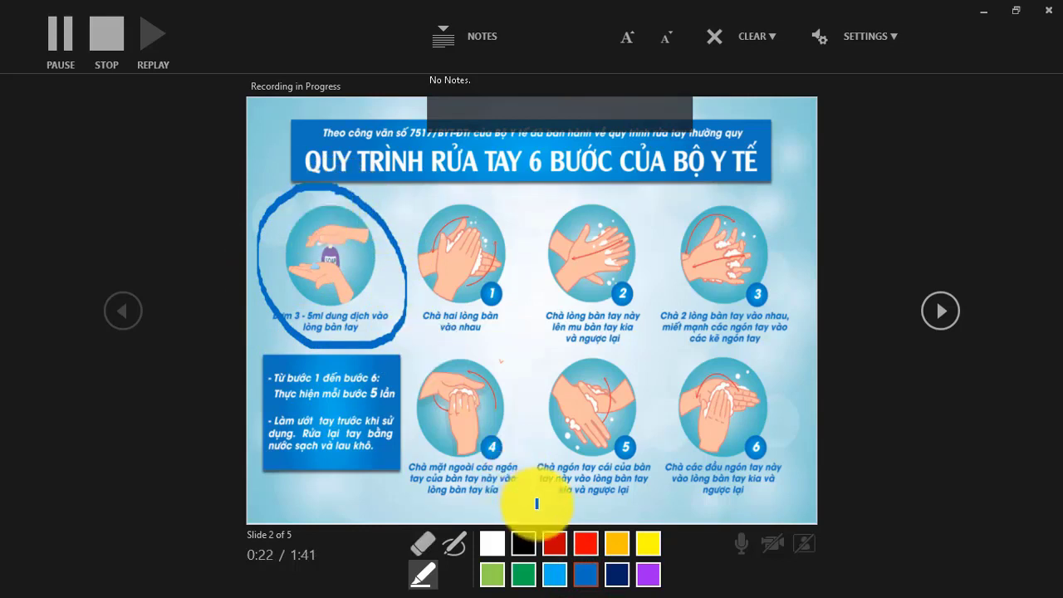
Step: Underline the slide title in red ink, then advance to slide 3
click(586, 544)
drag(366, 190, 717, 190)
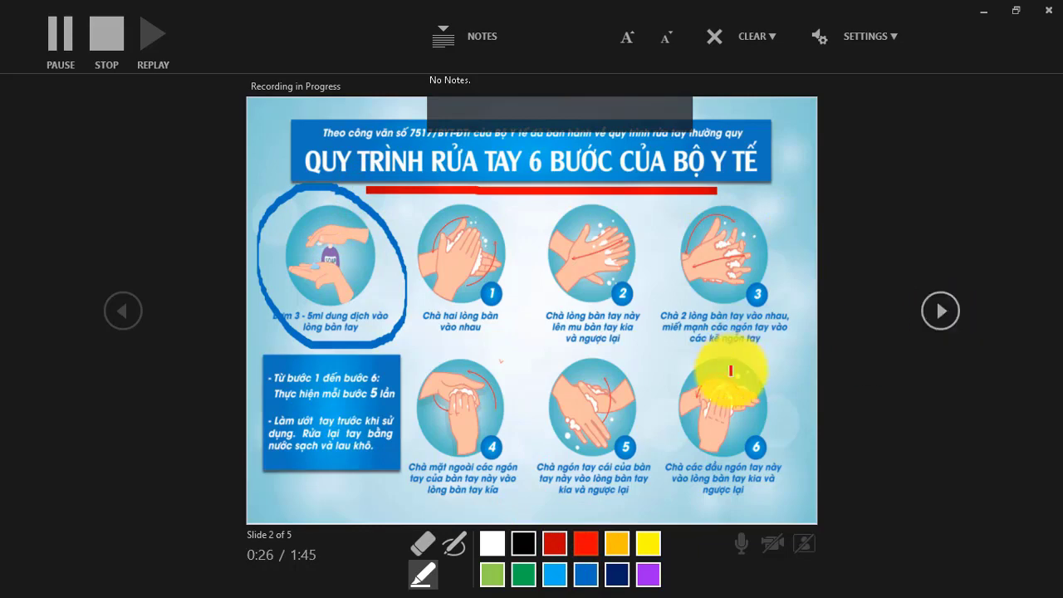
click(952, 308)
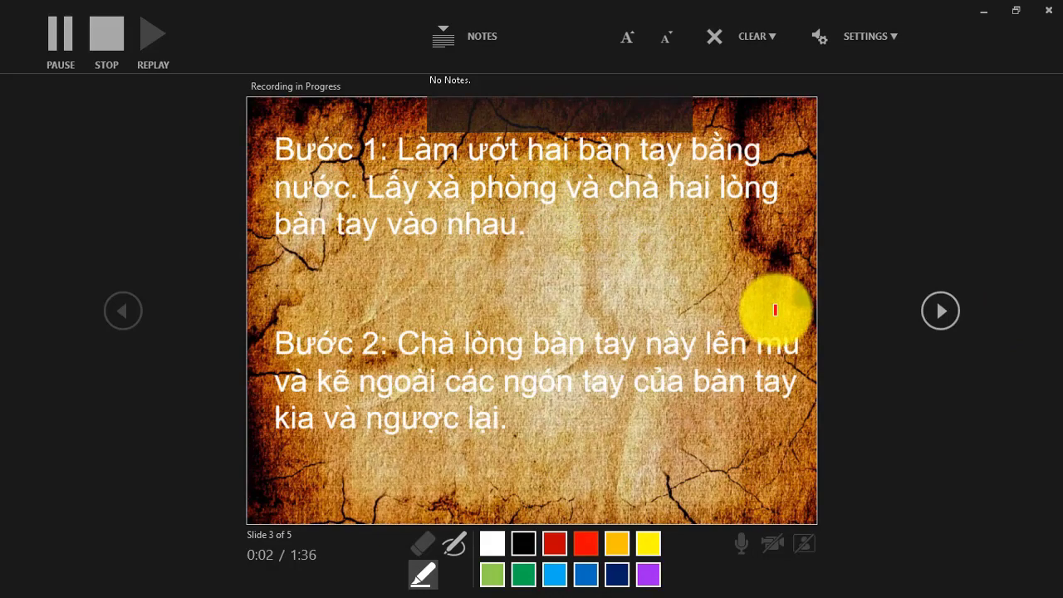
Step: Advance through the step 3–4 and step 5 slides, then stop and close the recording
click(941, 312)
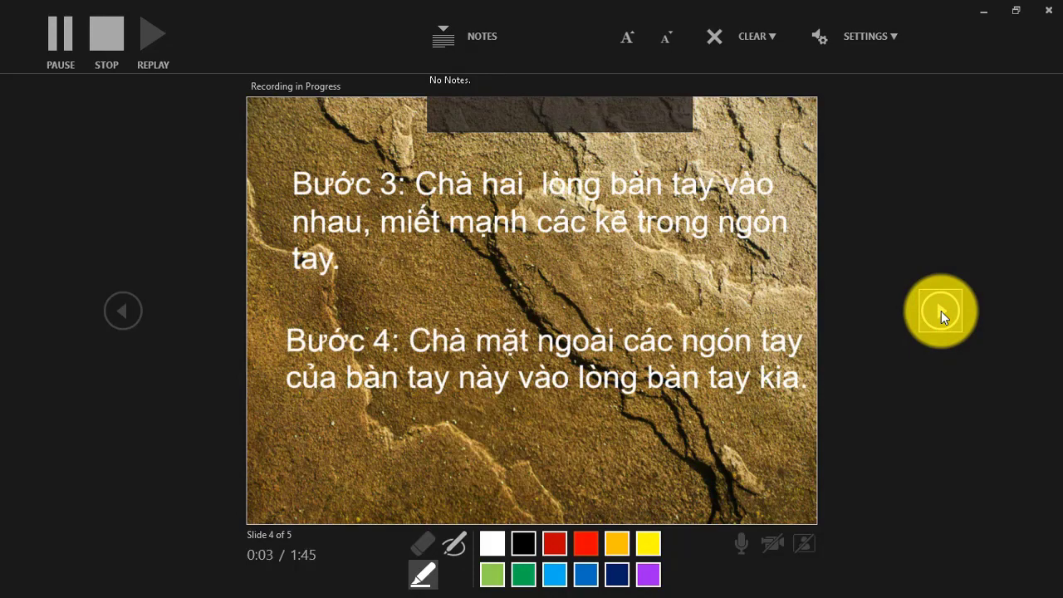
click(941, 311)
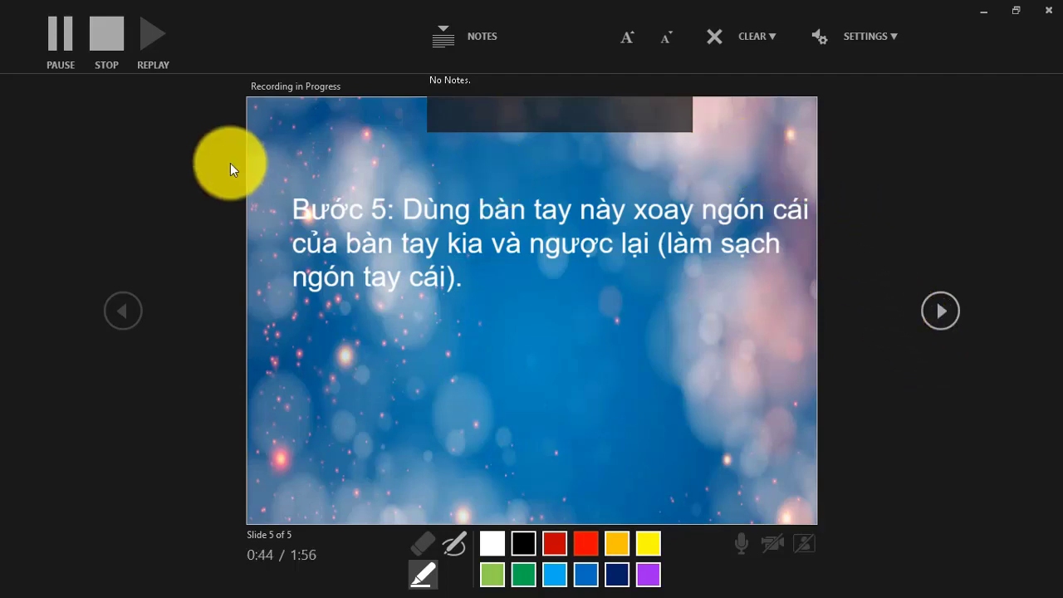
click(104, 37)
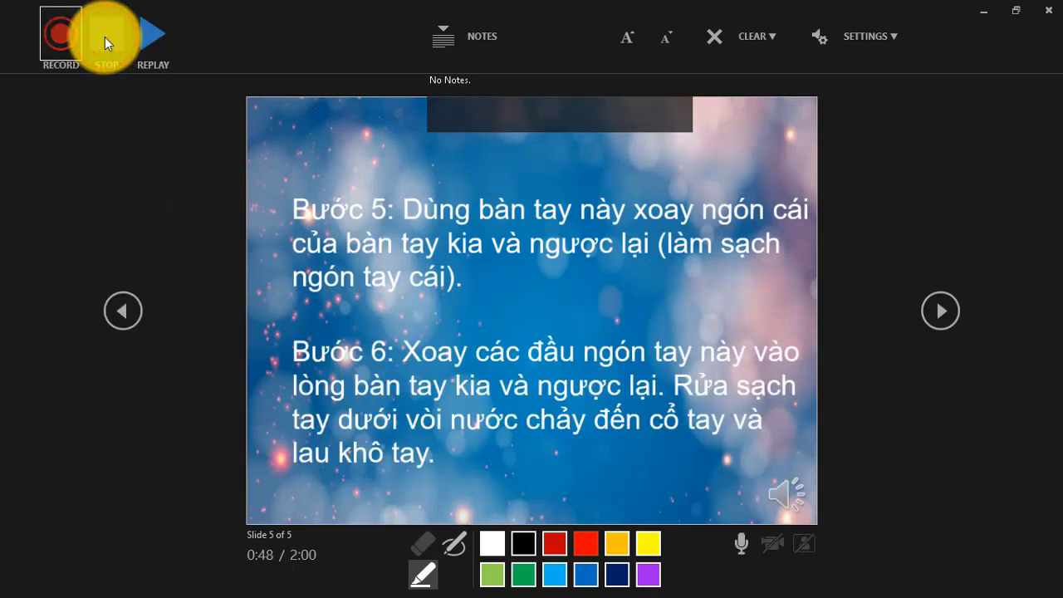
click(1046, 13)
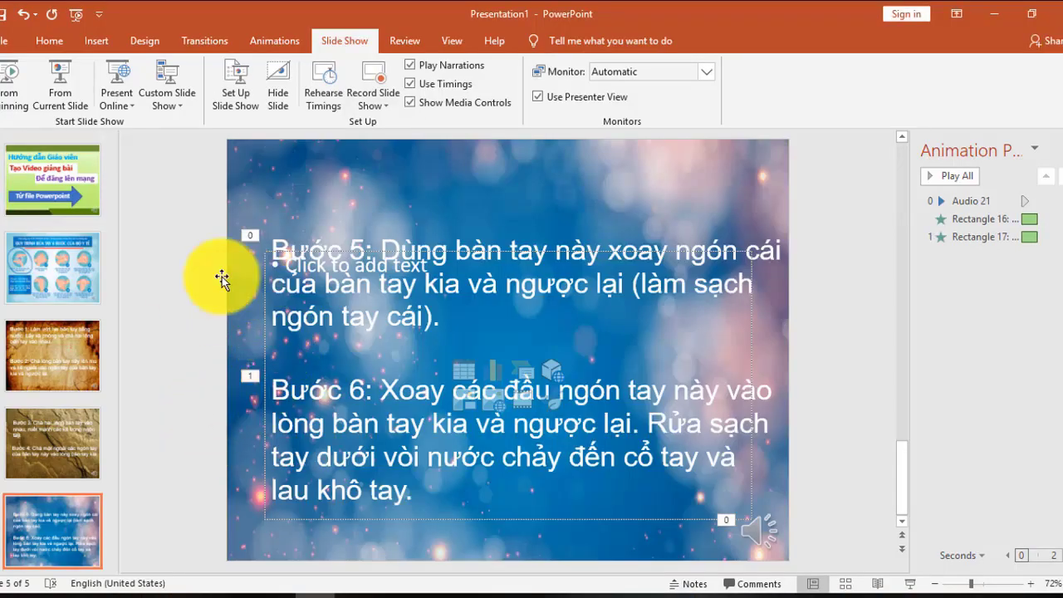
Step: Play the title slide's recorded narration audio
click(61, 182)
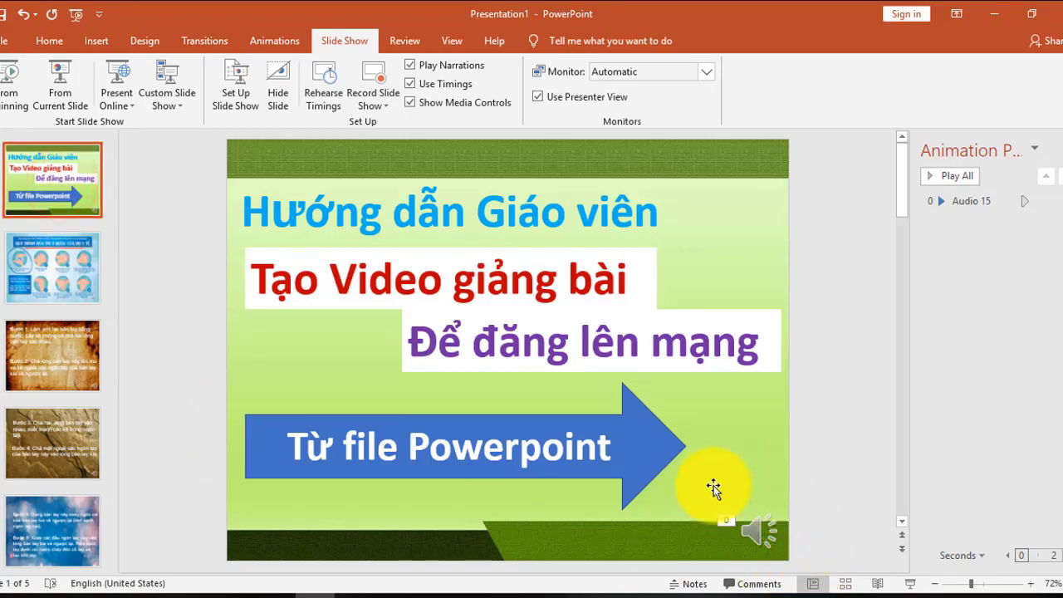
click(760, 529)
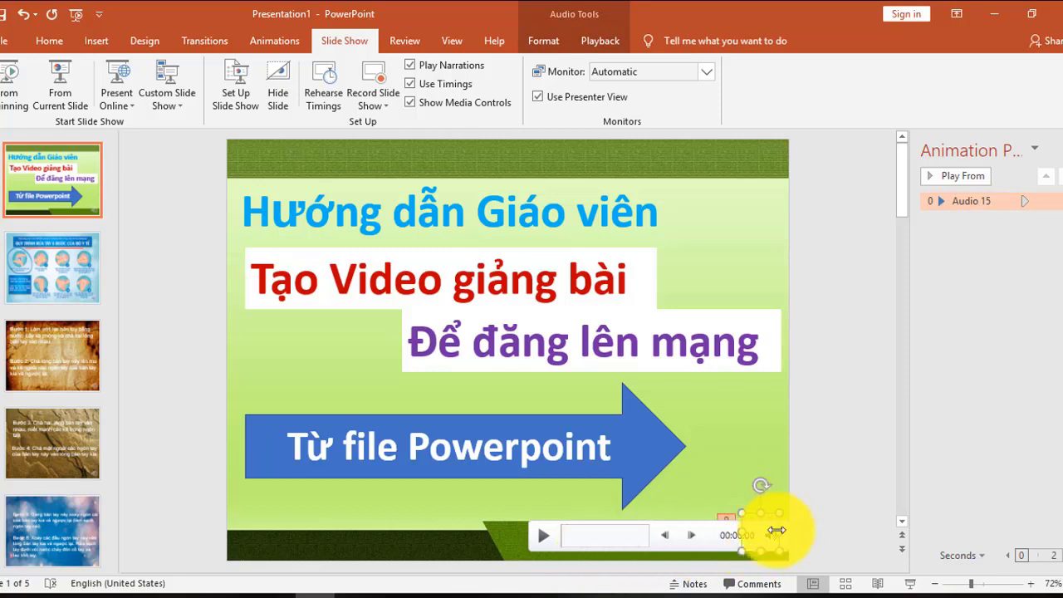
click(546, 539)
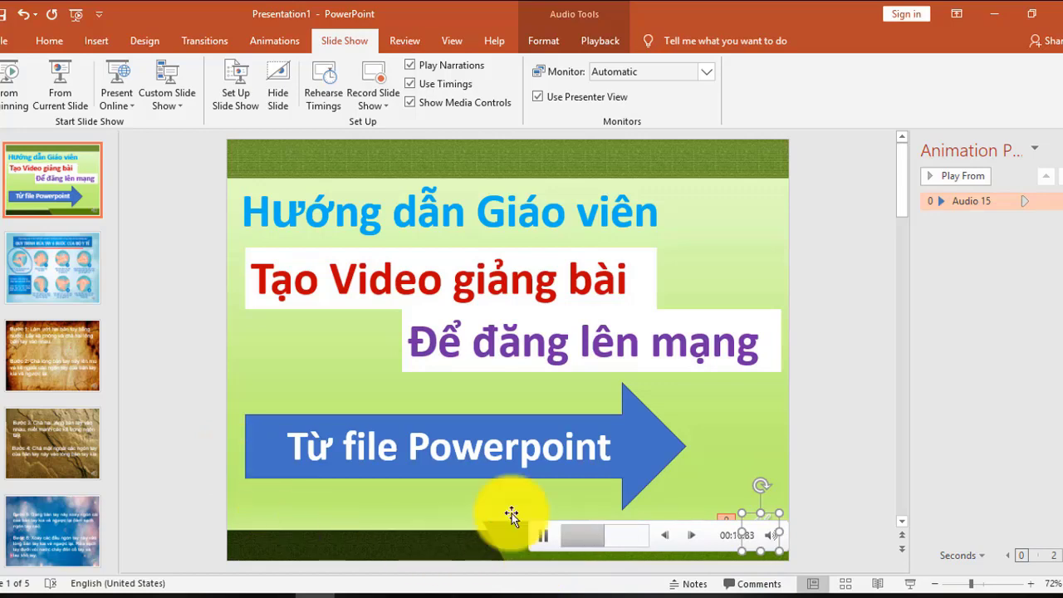
Step: Play the narration on slides 2 and 3, then start the slide show from the beginning
click(65, 295)
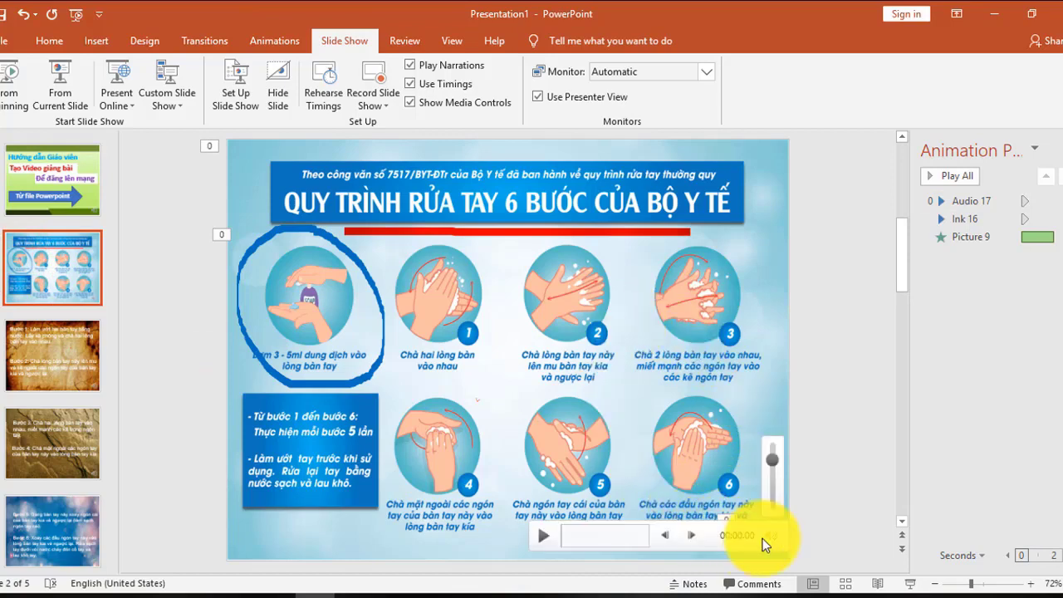
click(674, 539)
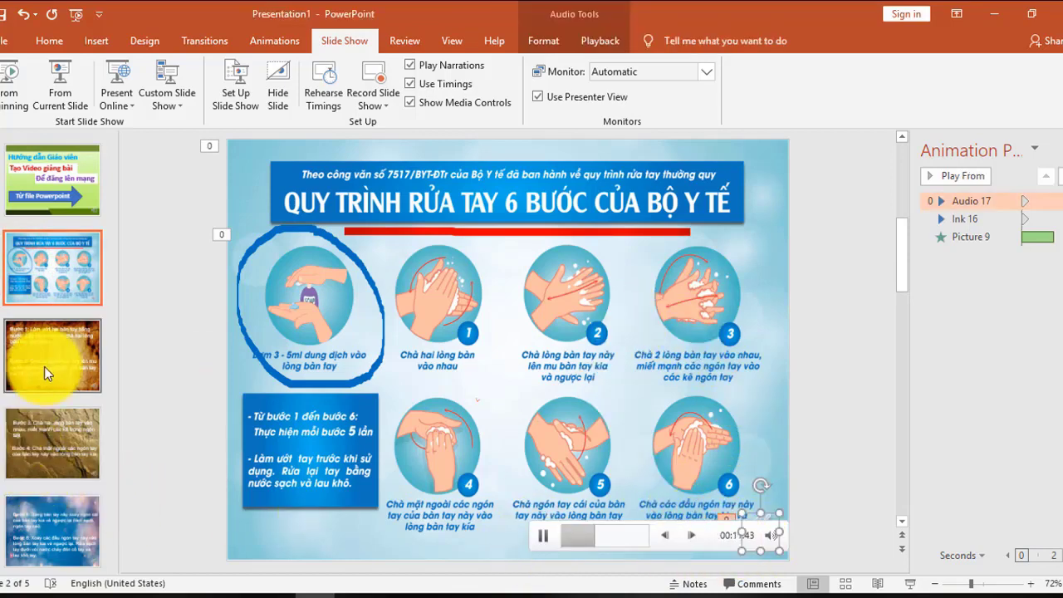
click(66, 351)
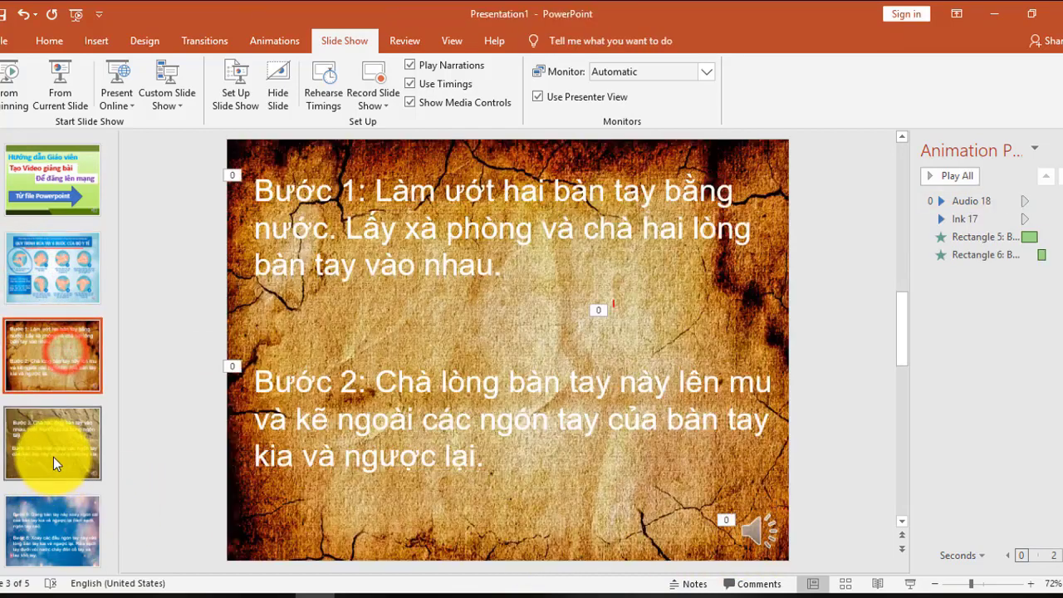
click(764, 539)
key(Home)
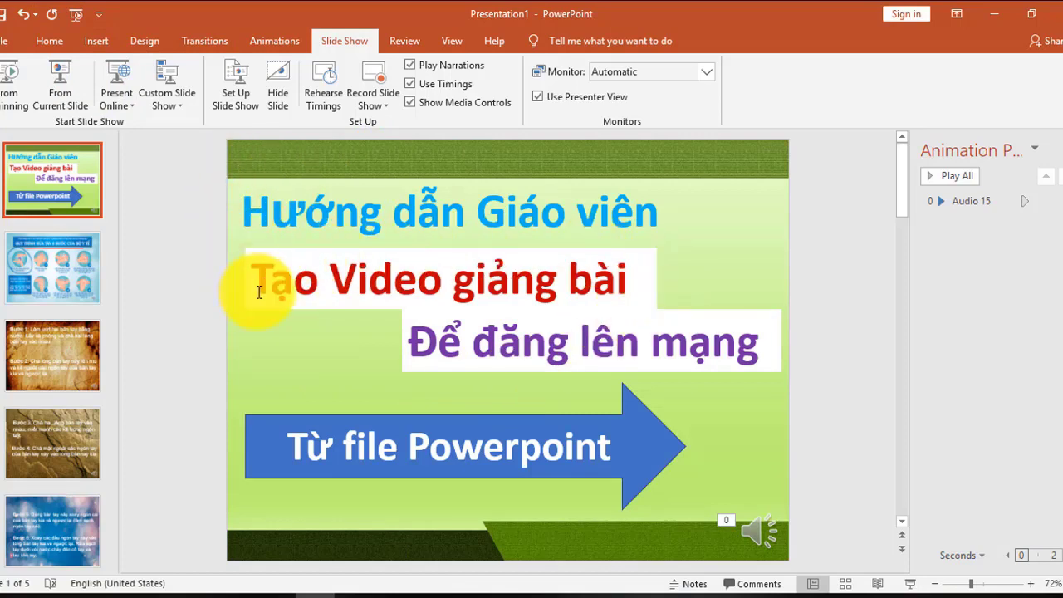
click(69, 20)
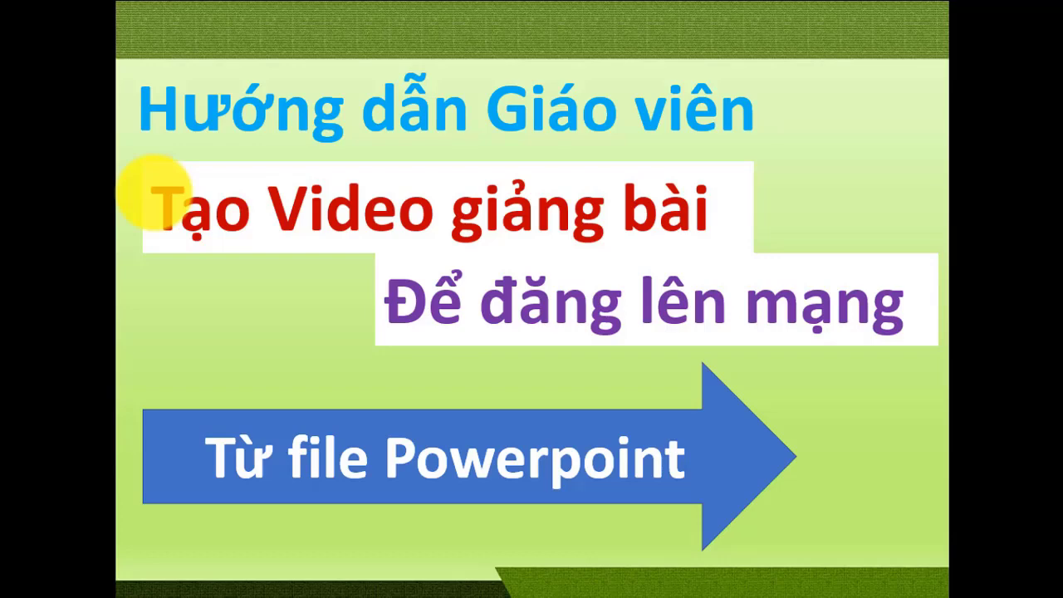
Step: Step through the slides with the arrow keys, viewing the recorded ink, then exit to the editor
key(Right)
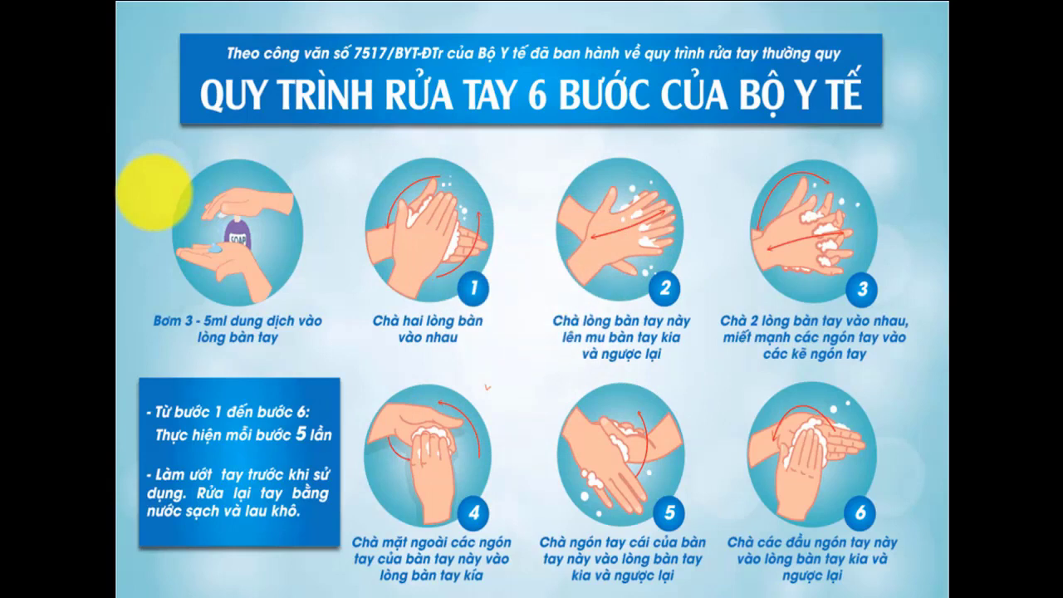
key(Right)
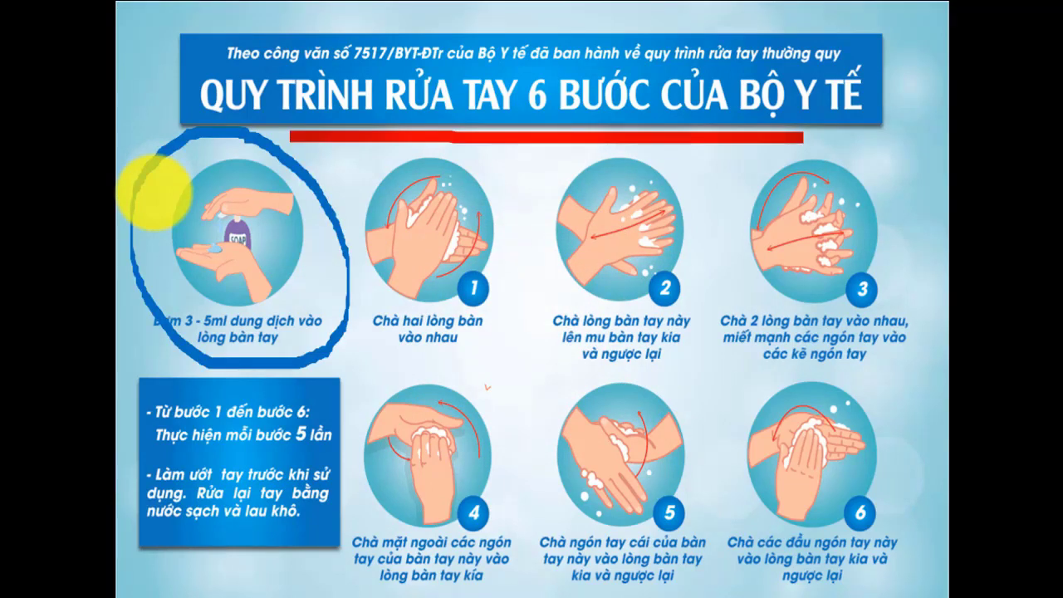
key(Right)
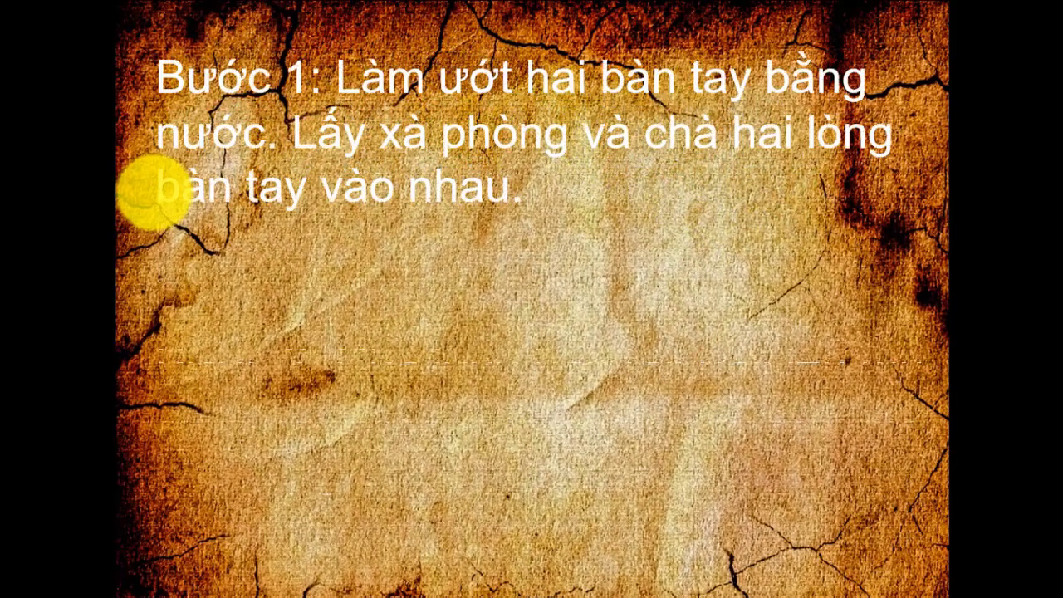
key(Right)
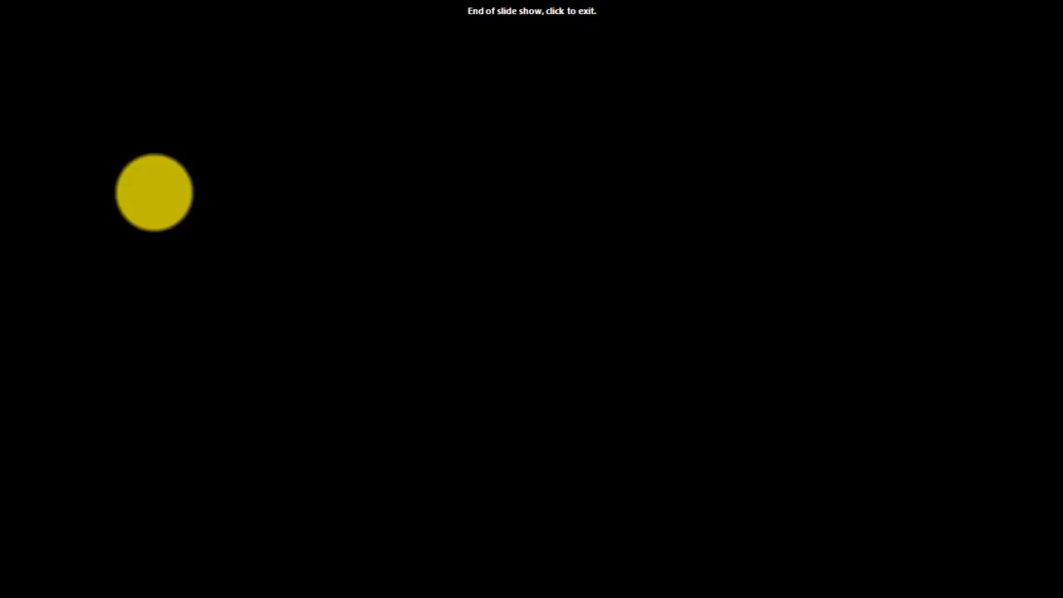
click(206, 219)
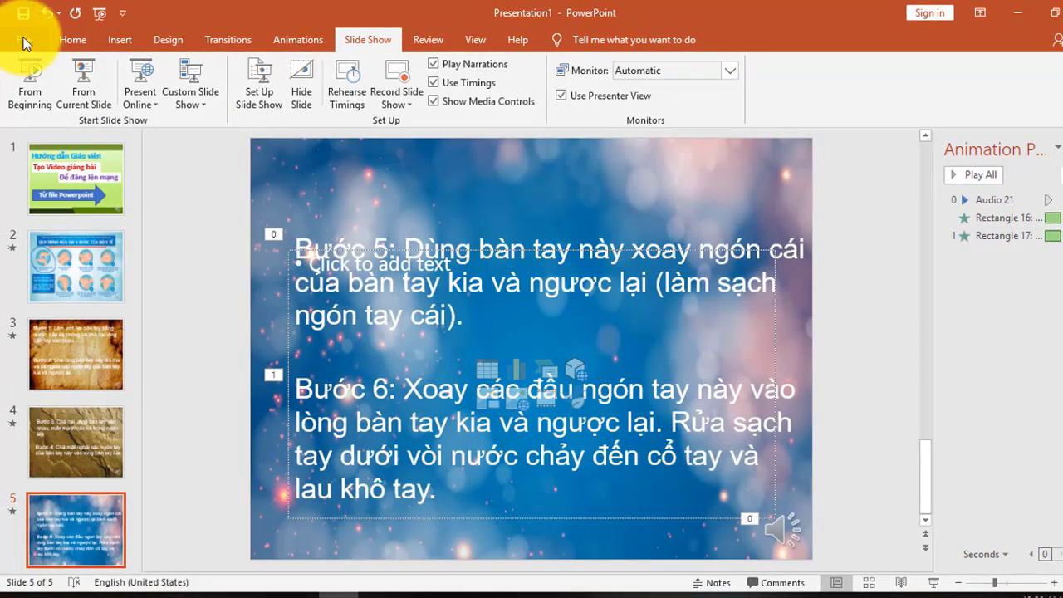
Step: Set up a Create a Video export at HD (720p) using recorded timings and narrations
click(18, 40)
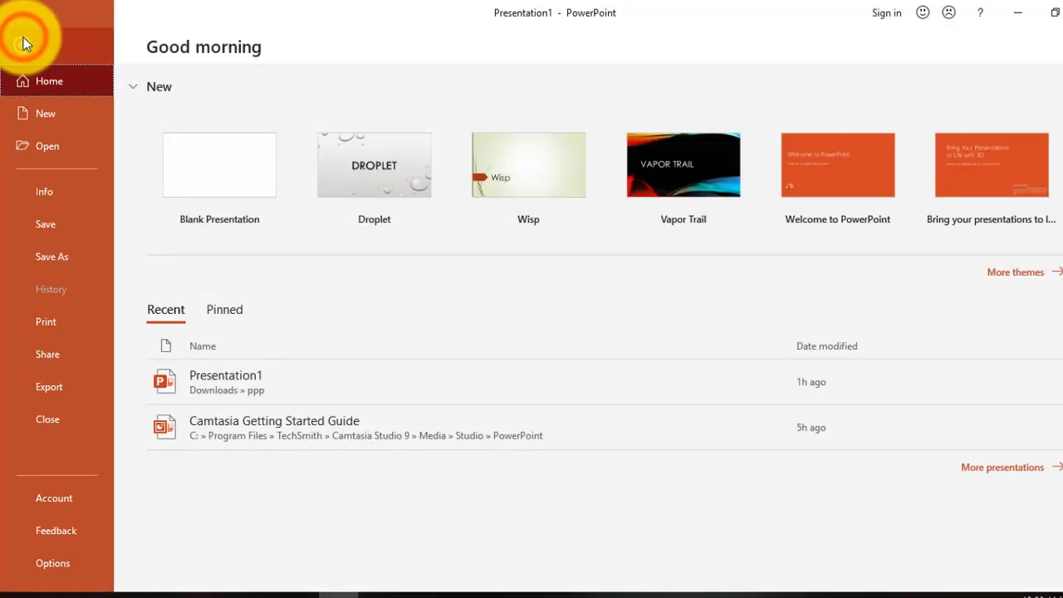
click(52, 387)
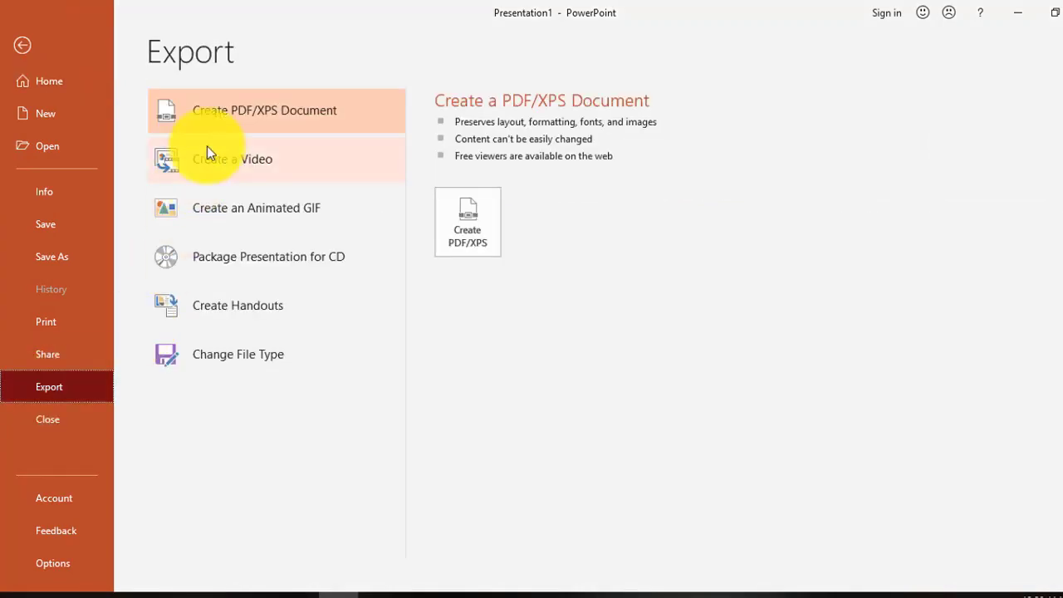
click(209, 154)
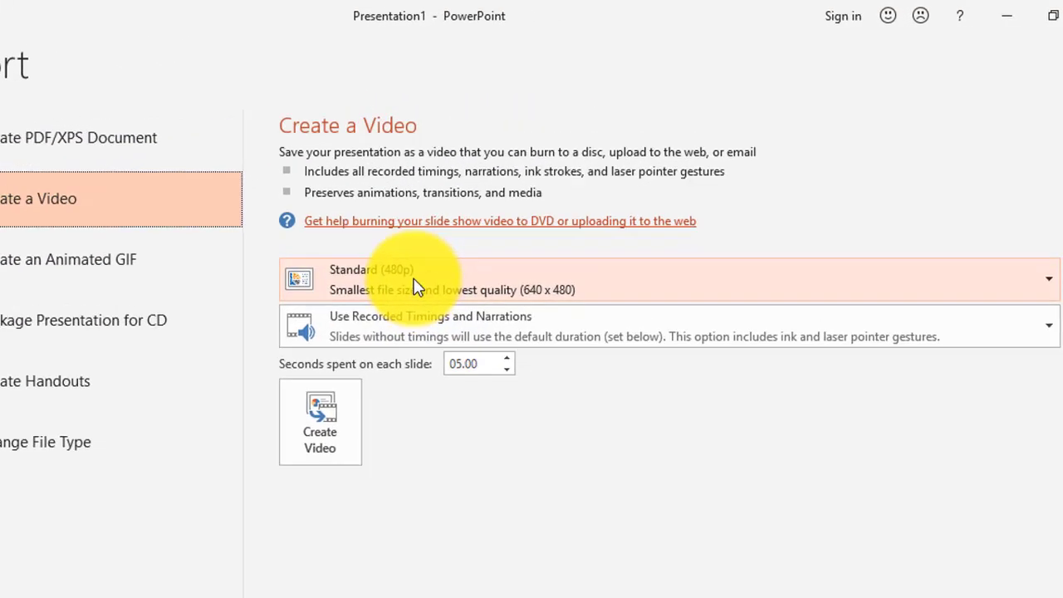
click(443, 279)
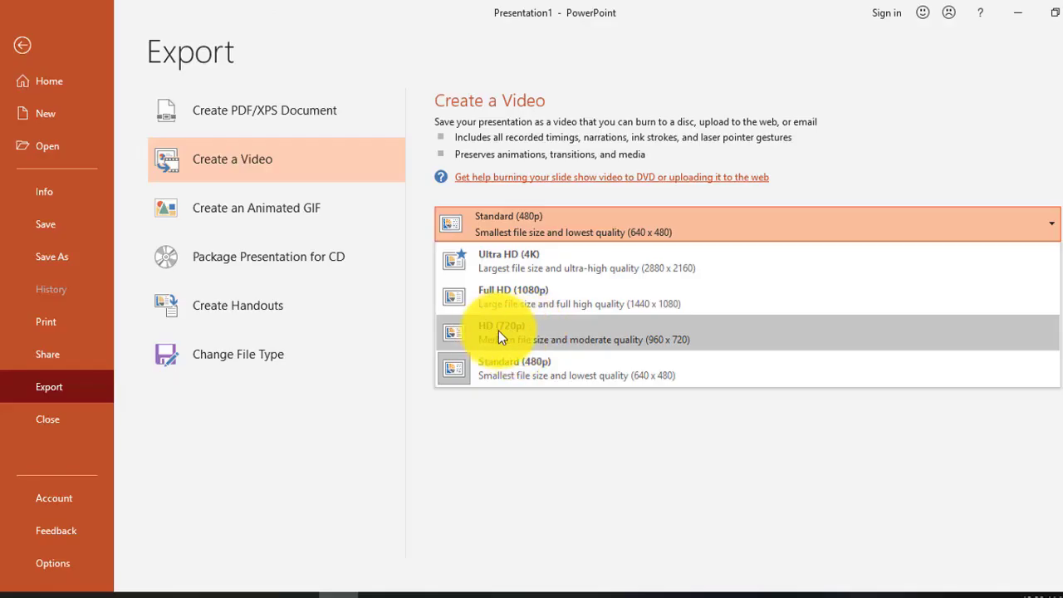
click(508, 331)
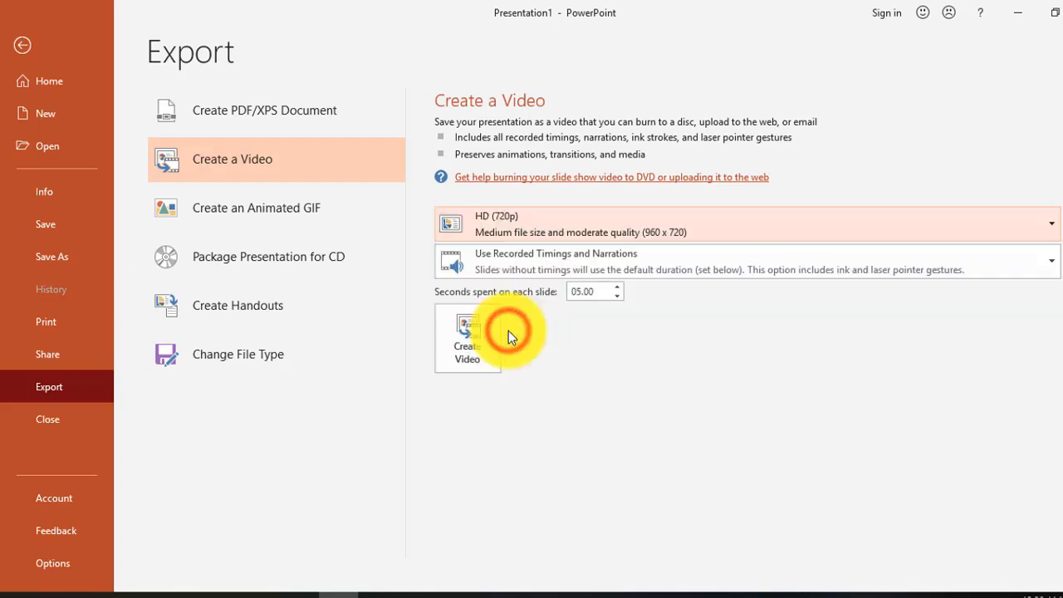
click(267, 406)
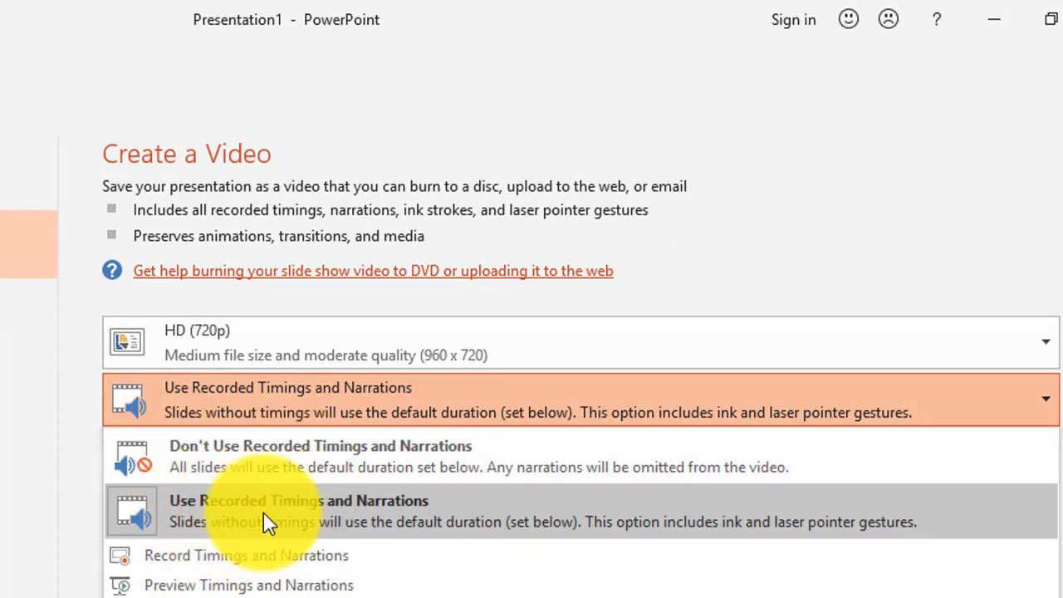
click(269, 516)
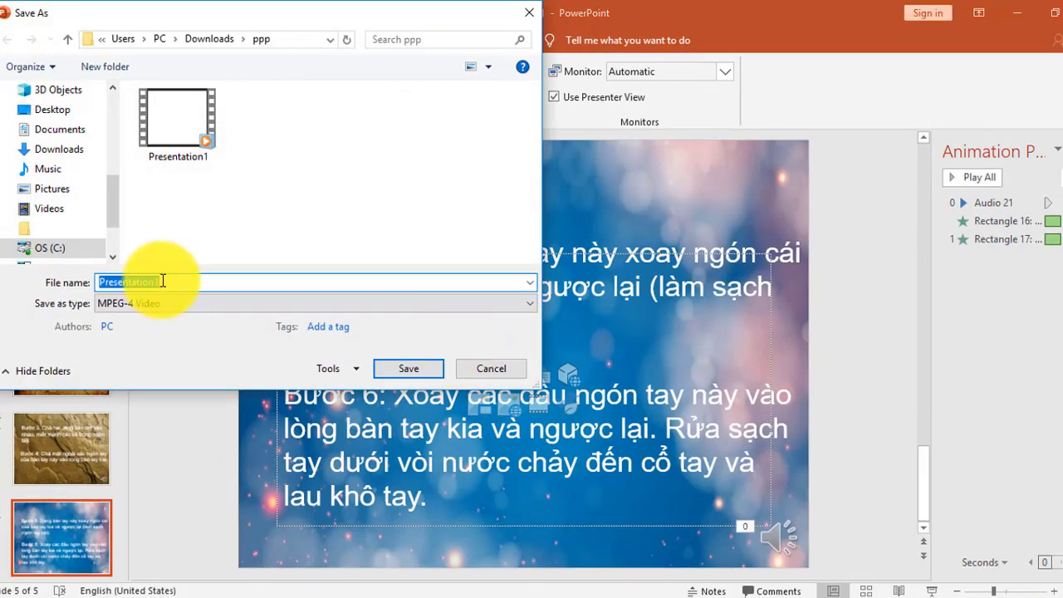
Step: Export the deck as the MP4 'video bai giang', then play it from the ppp folder
text(video bai giang)
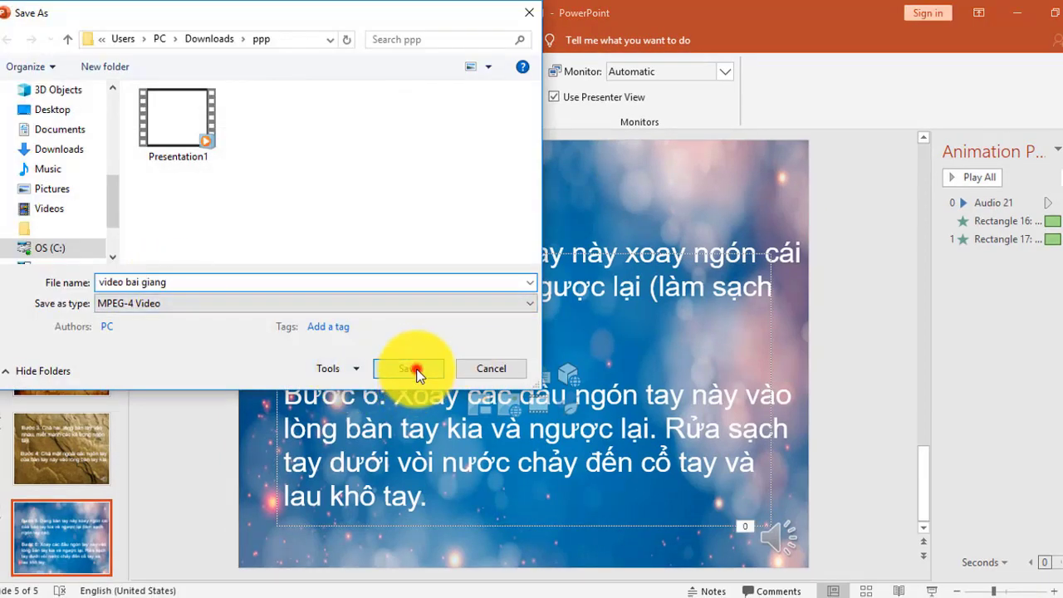
click(416, 371)
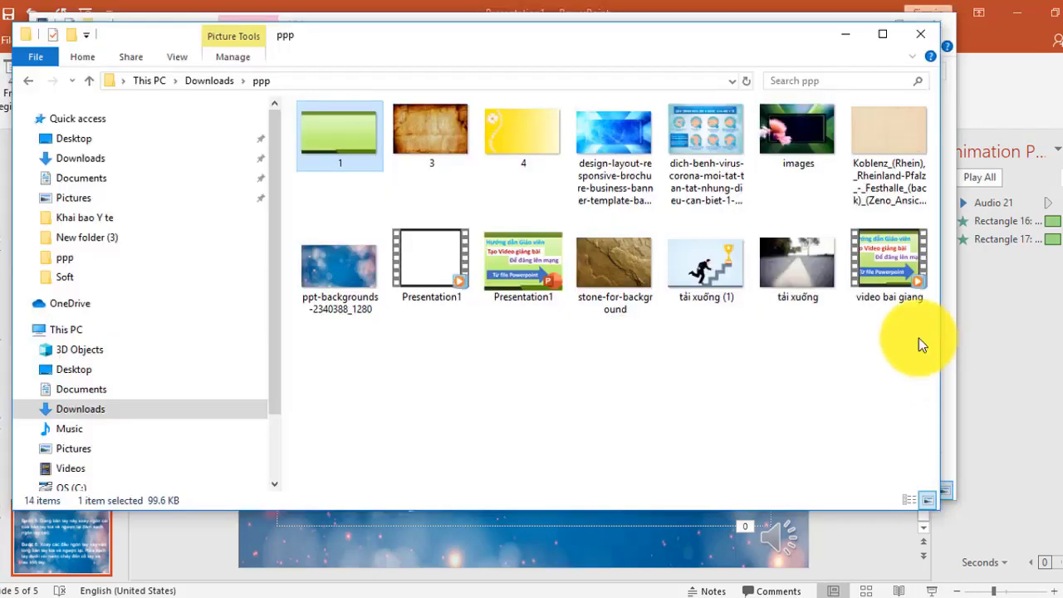
click(888, 296)
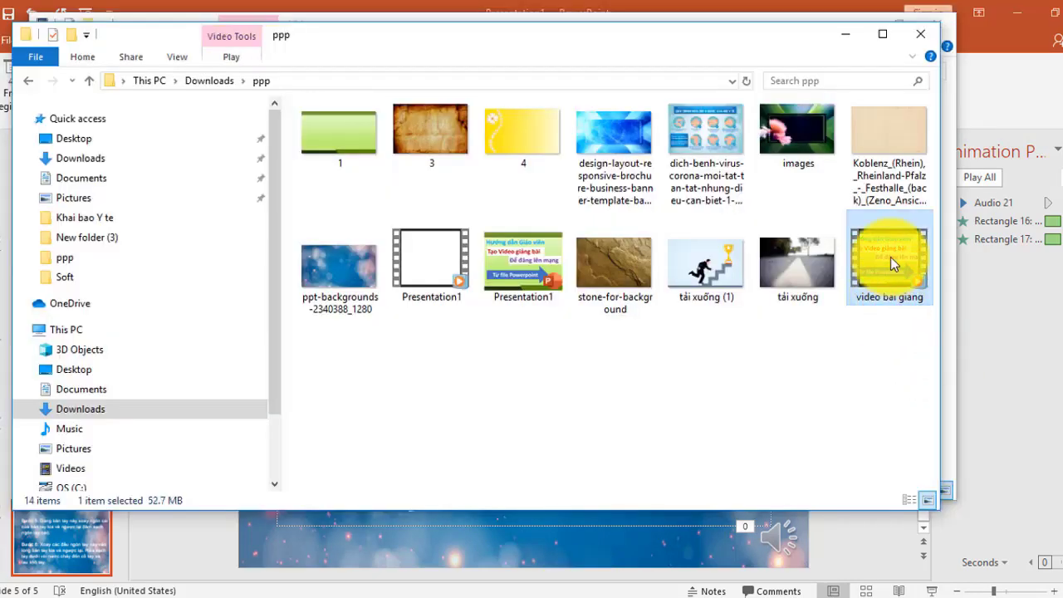
right_click(887, 260)
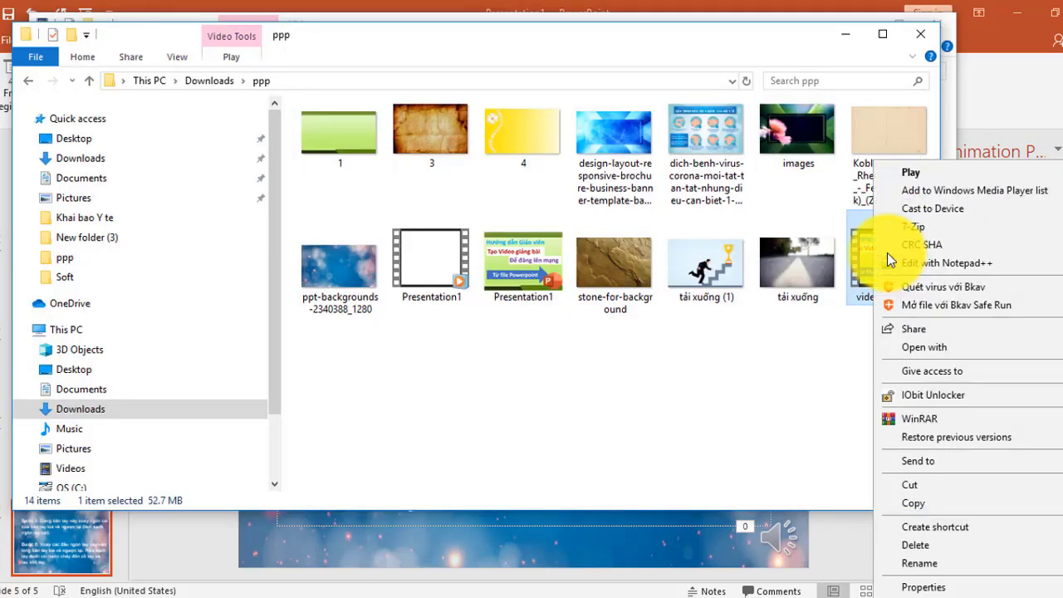
click(921, 174)
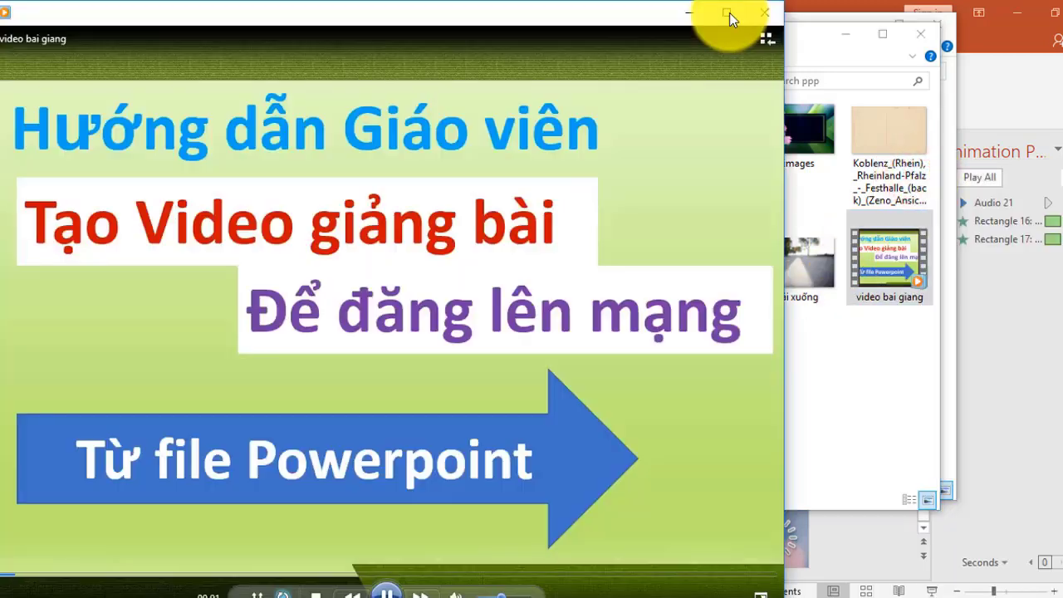
Step: Watch 'video bai giang' in Media Player, then close the player
double_click(729, 13)
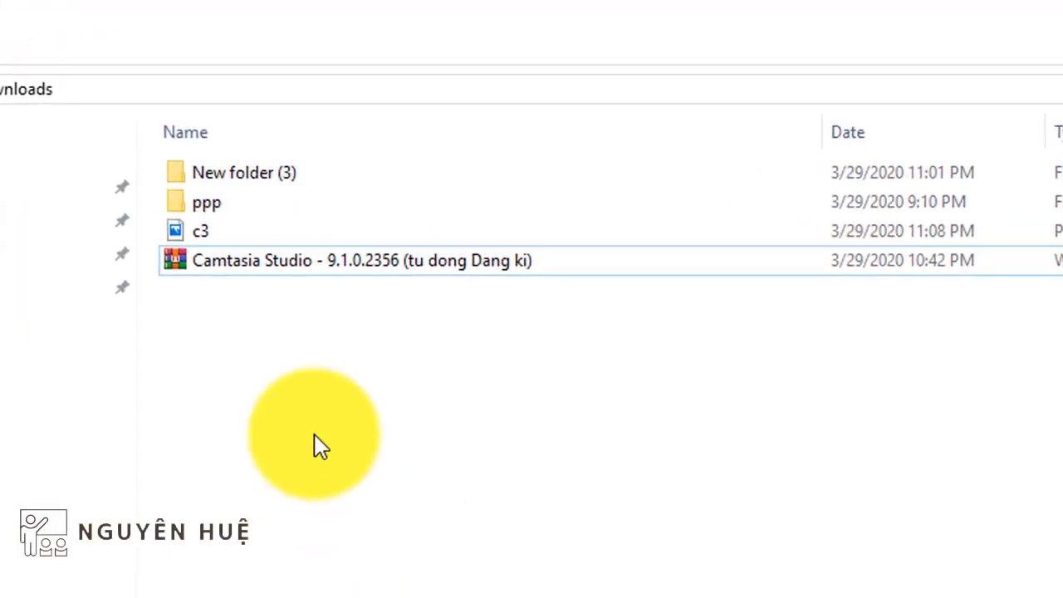
Step: Extract the Camtasia Studio 9.1.0.2356 archive to its own folder with WinRAR
click(244, 270)
mouse_move(275, 266)
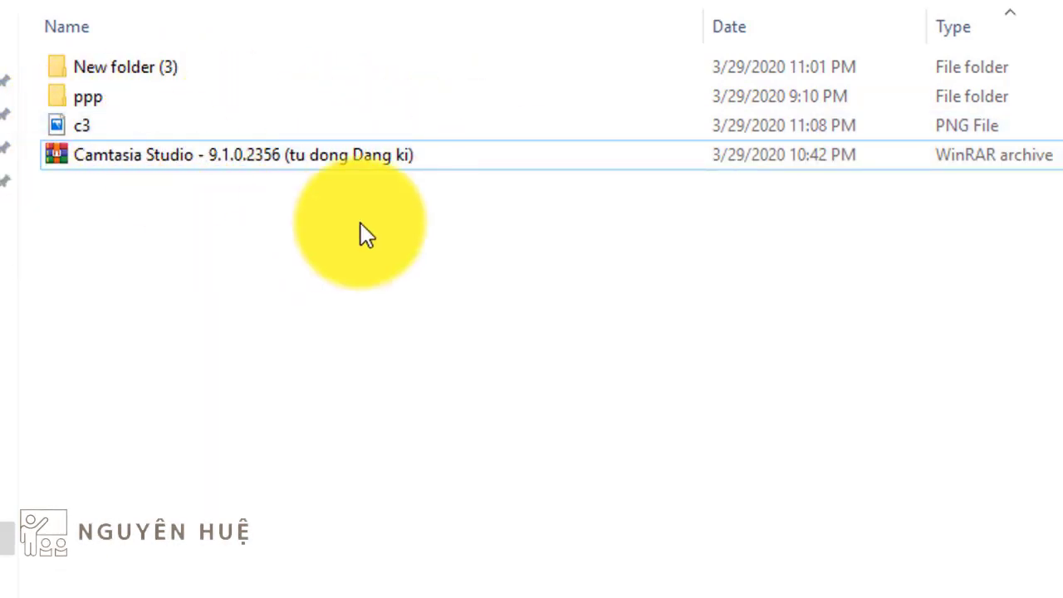
click(129, 159)
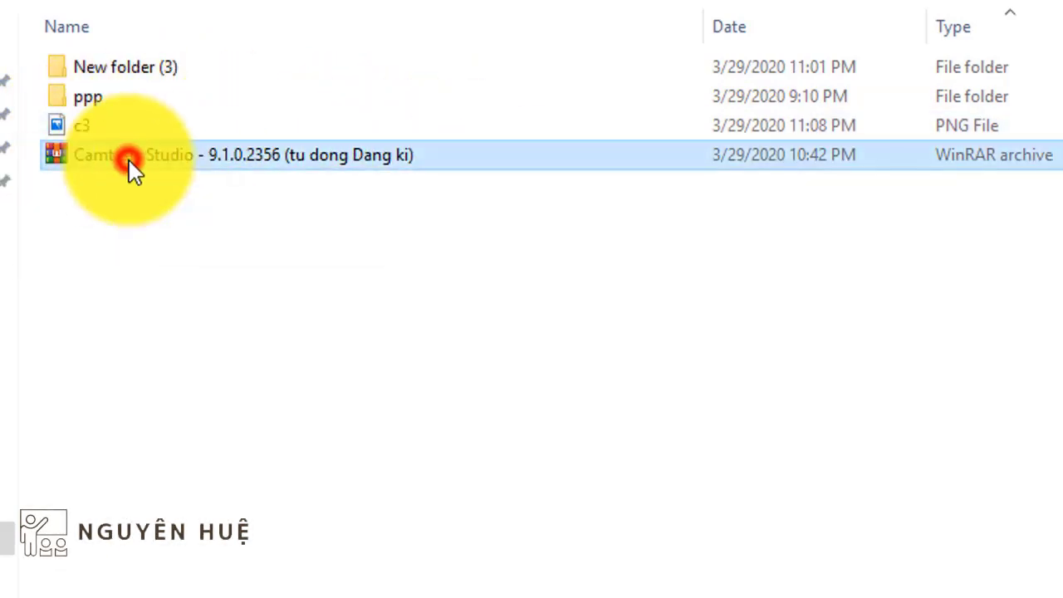
right_click(213, 157)
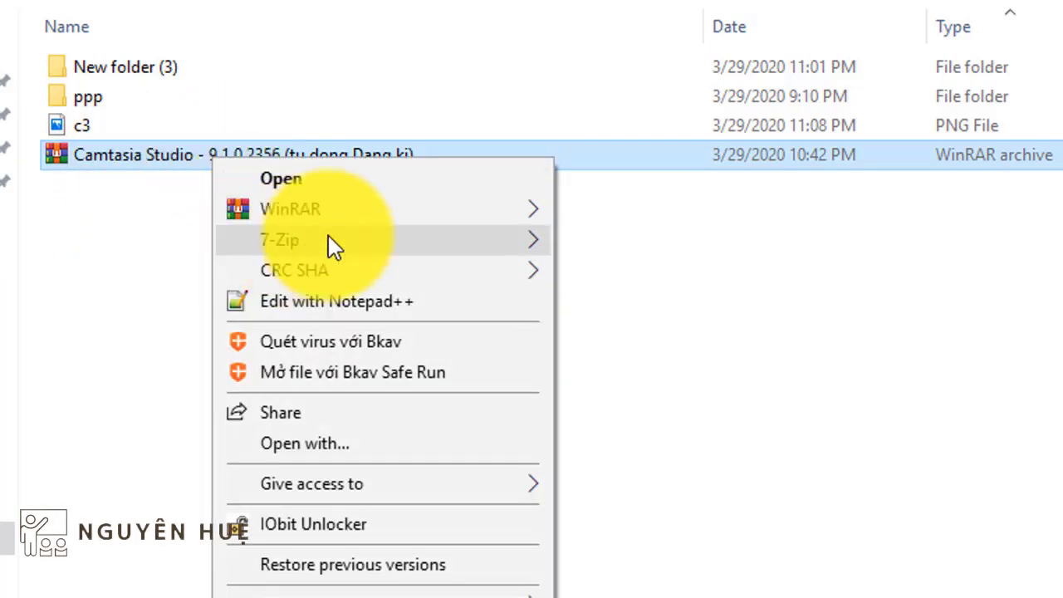
mouse_move(443, 218)
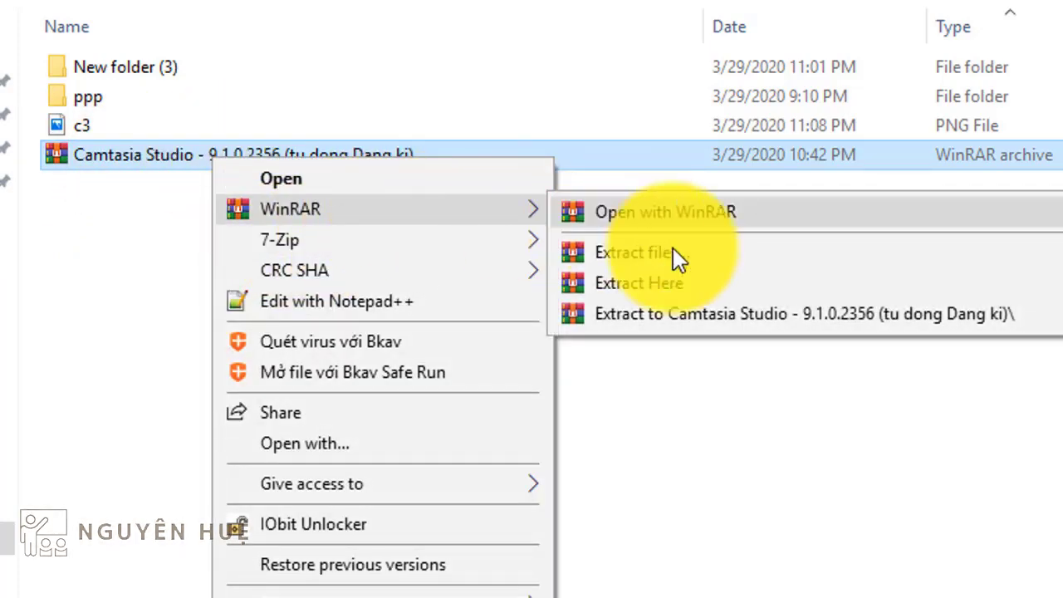
click(689, 313)
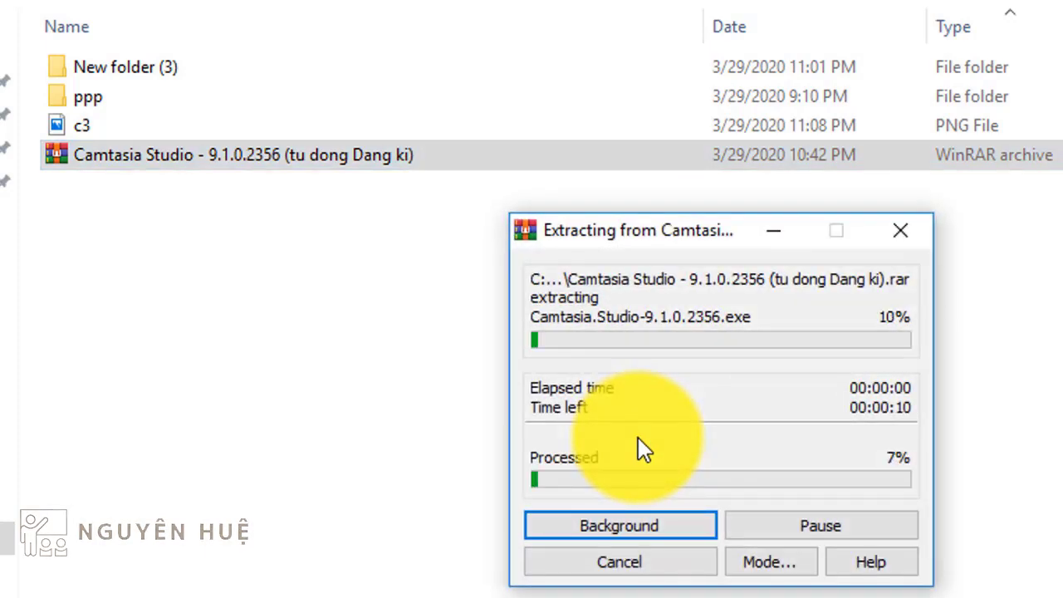
Step: Open the extracted folders and select the Camtasia.Studio-9.1.0.2356 installer
double_click(208, 180)
drag(515, 150, 691, 154)
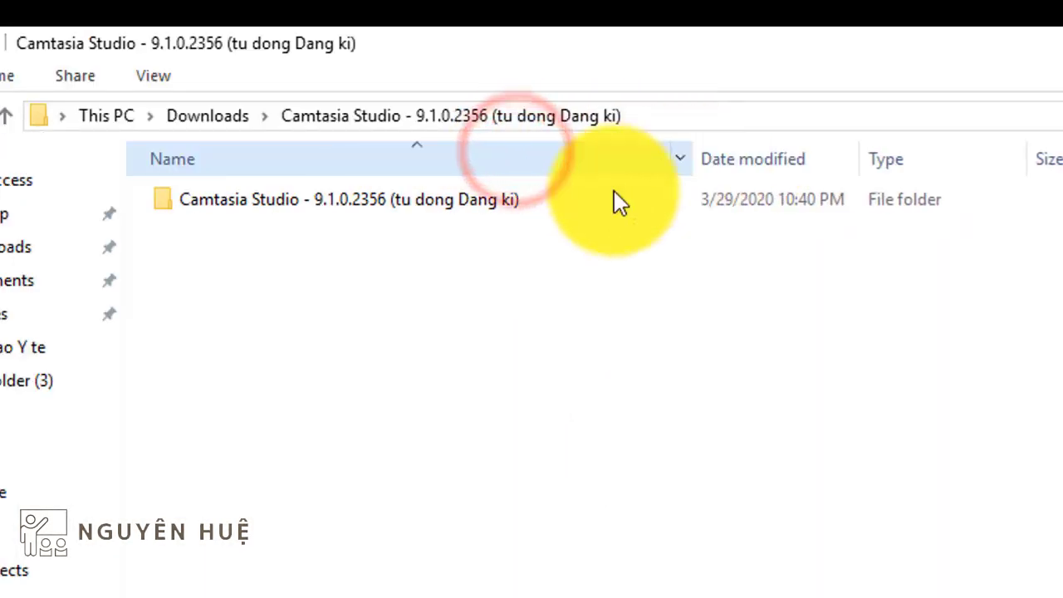
click(315, 202)
double_click(314, 199)
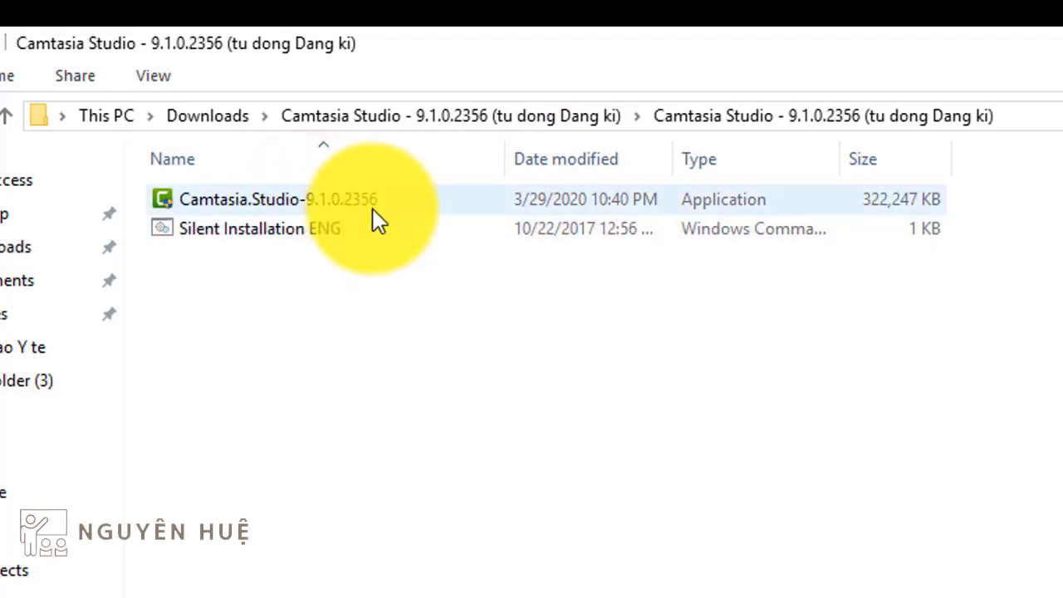
click(271, 203)
Step: Run the Camtasia 9.1.0 installer, choosing the English version
double_click(269, 201)
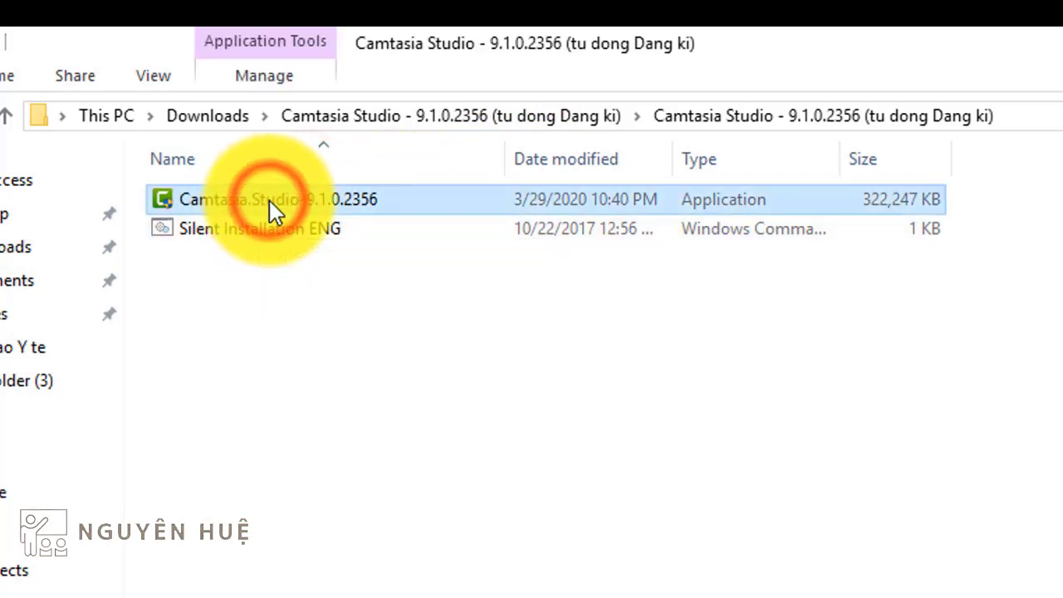
click(637, 459)
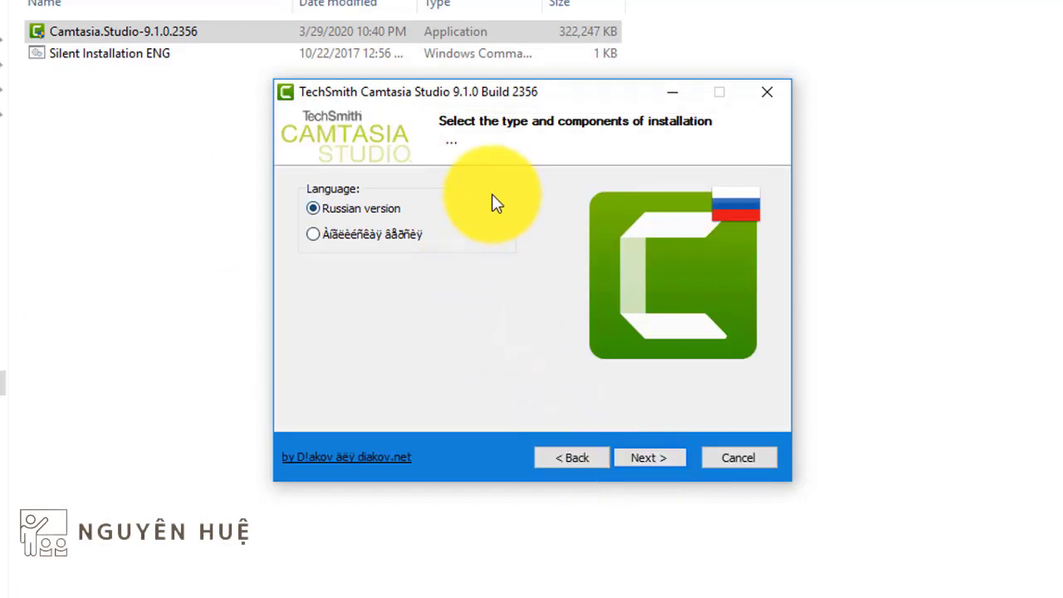
click(313, 234)
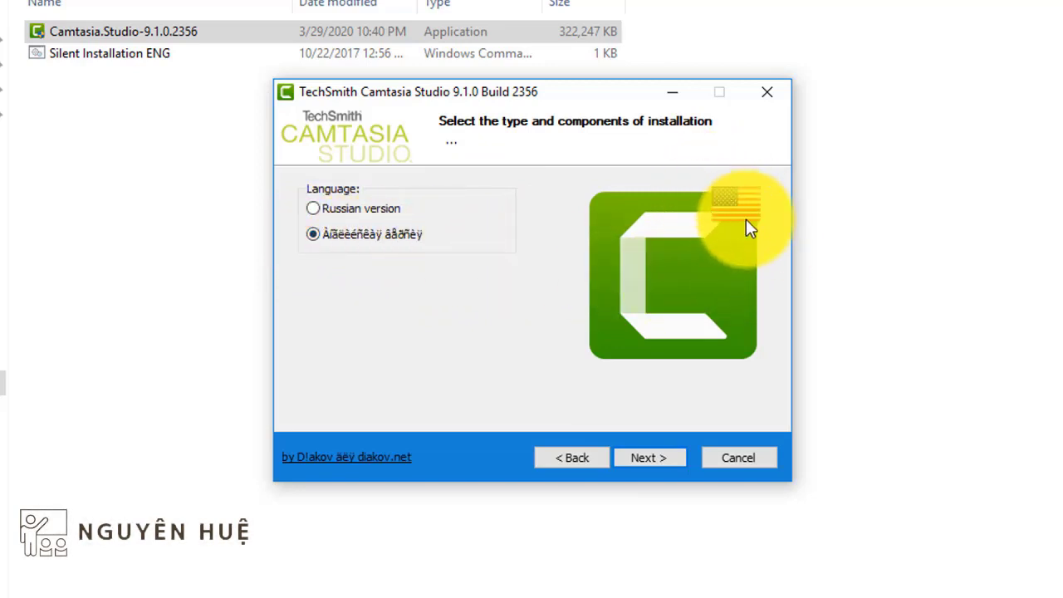
click(645, 458)
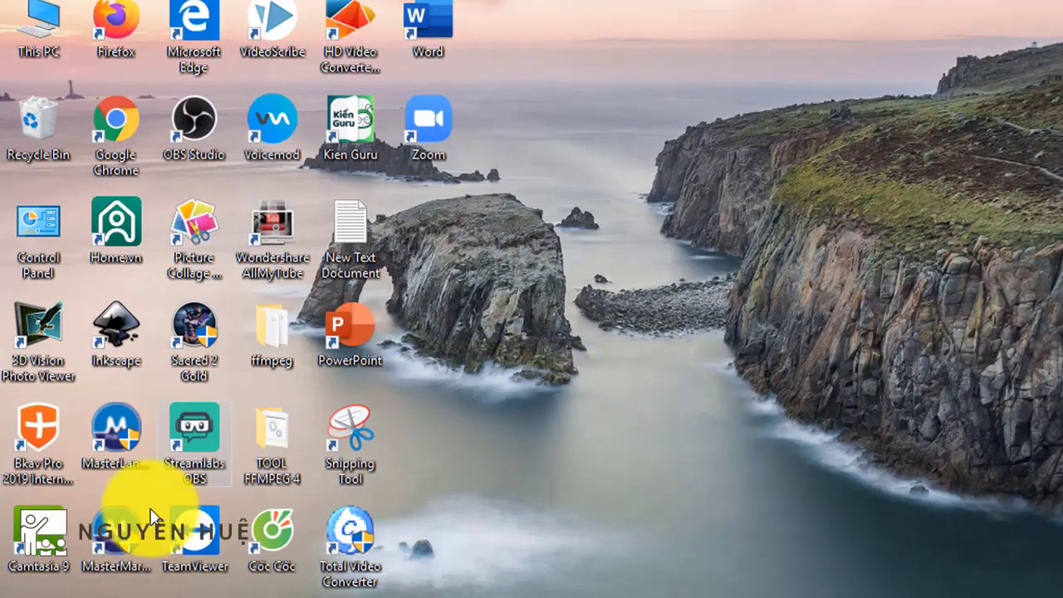
Step: Move the Camtasia 9 shortcut to the top of the desktop and launch it
drag(37, 538, 648, 110)
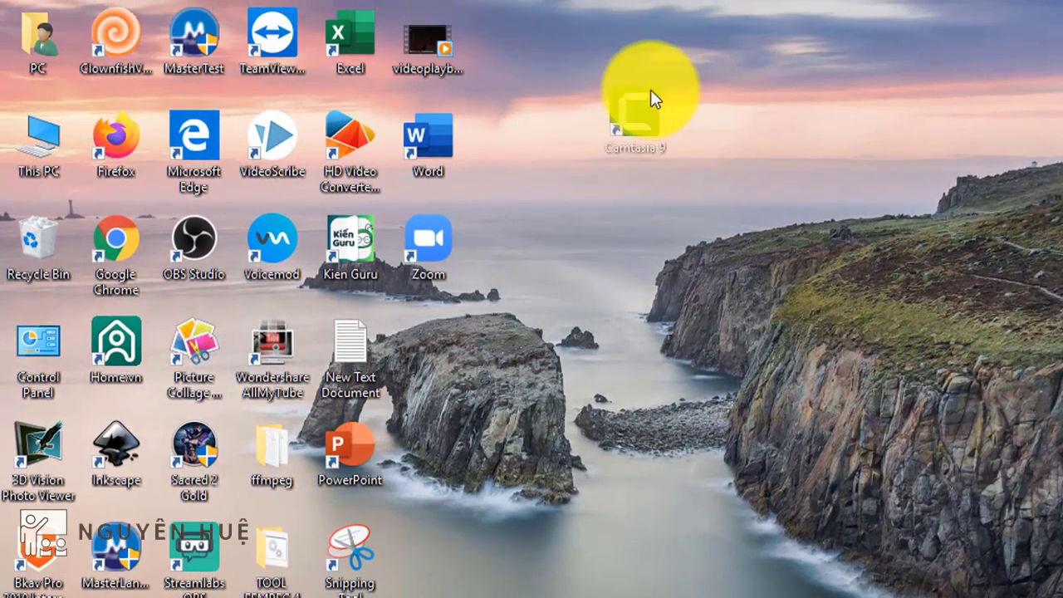
drag(666, 45, 587, 149)
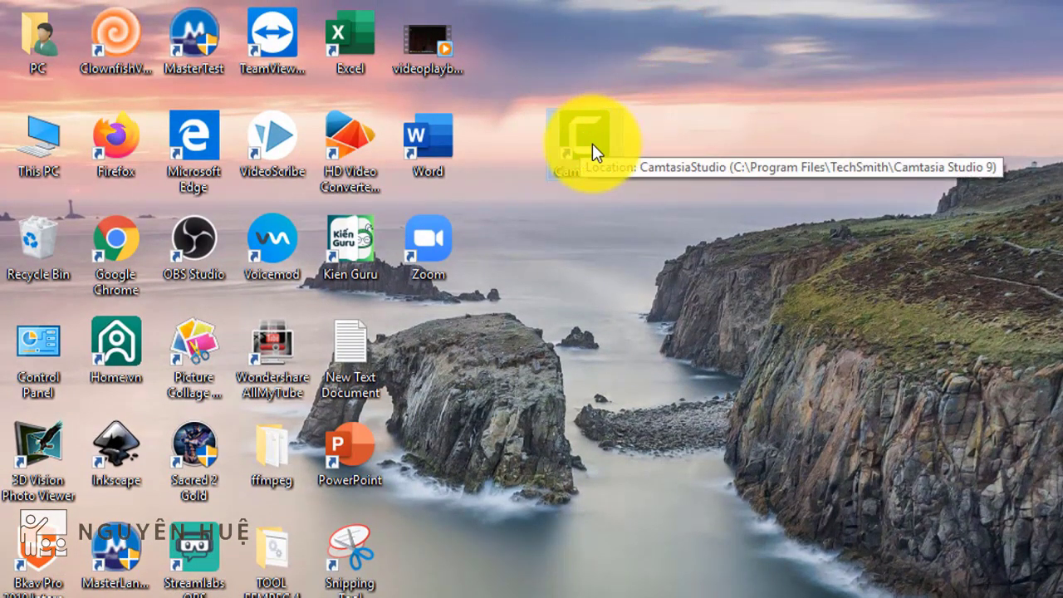
double_click(593, 143)
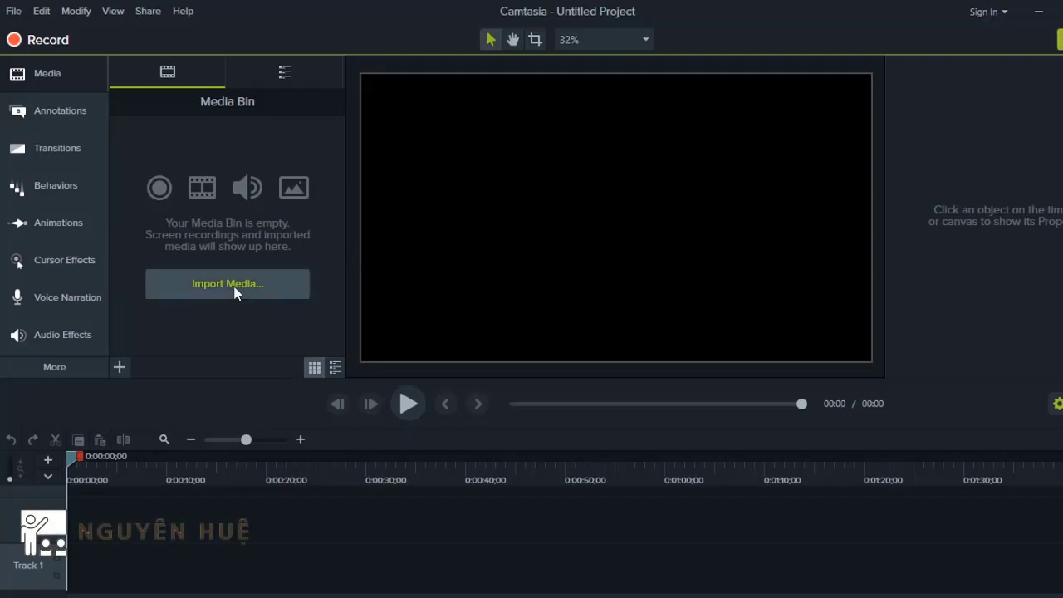
Step: Start a full-screen recording in Camtasia Recorder after trying a custom area
click(47, 44)
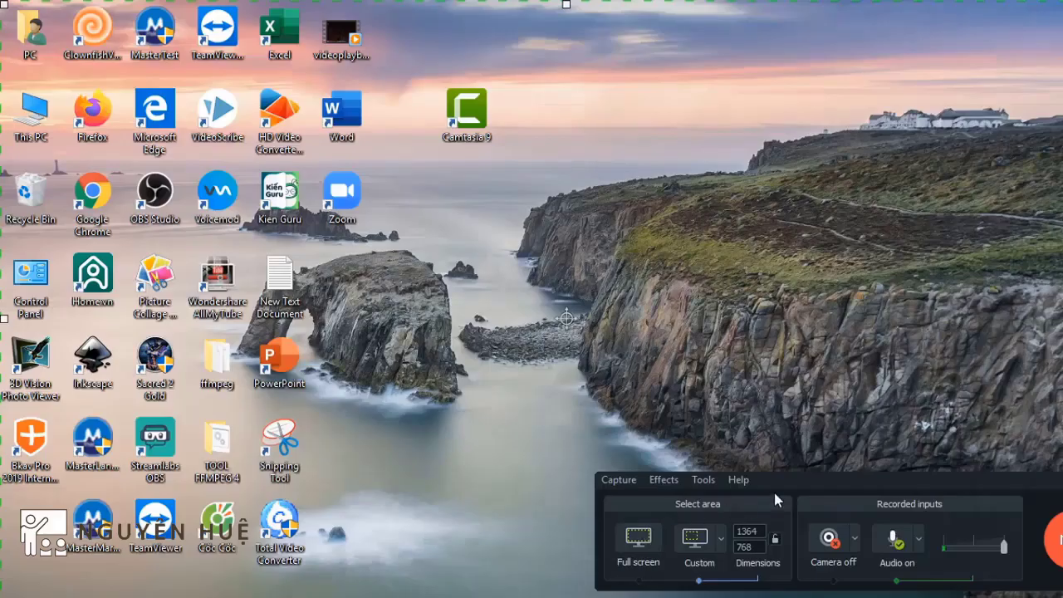
click(648, 544)
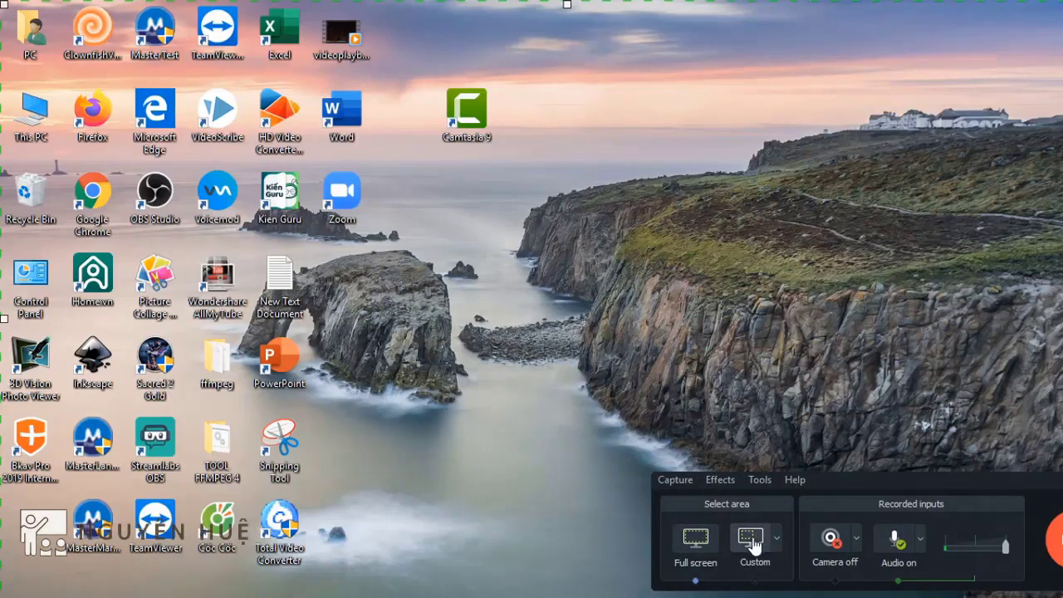
click(752, 540)
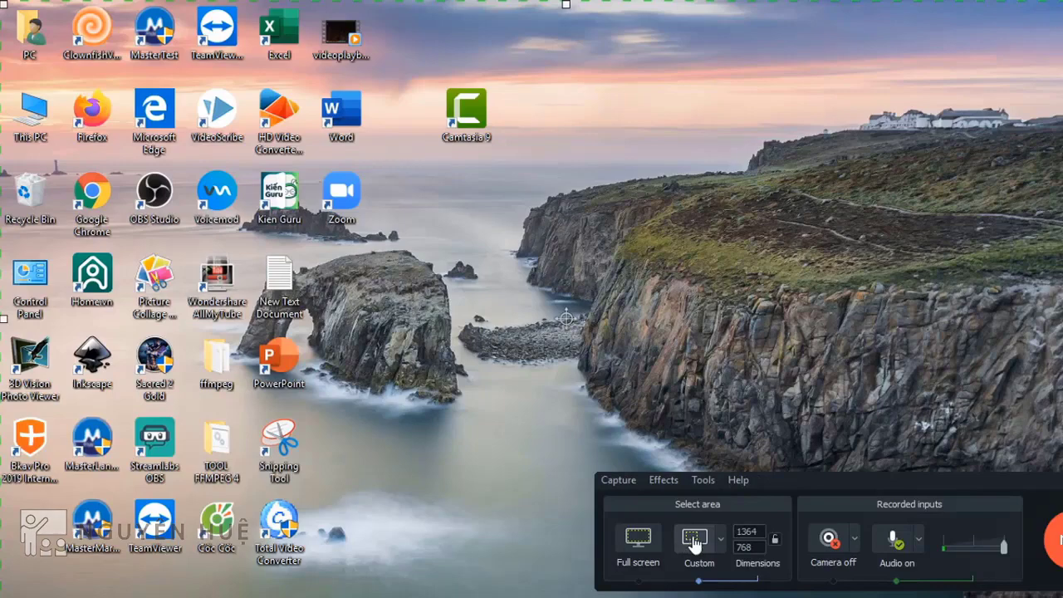
mouse_move(1061, 595)
mouse_down()
mouse_move(846, 327)
mouse_move(1014, 515)
mouse_up()
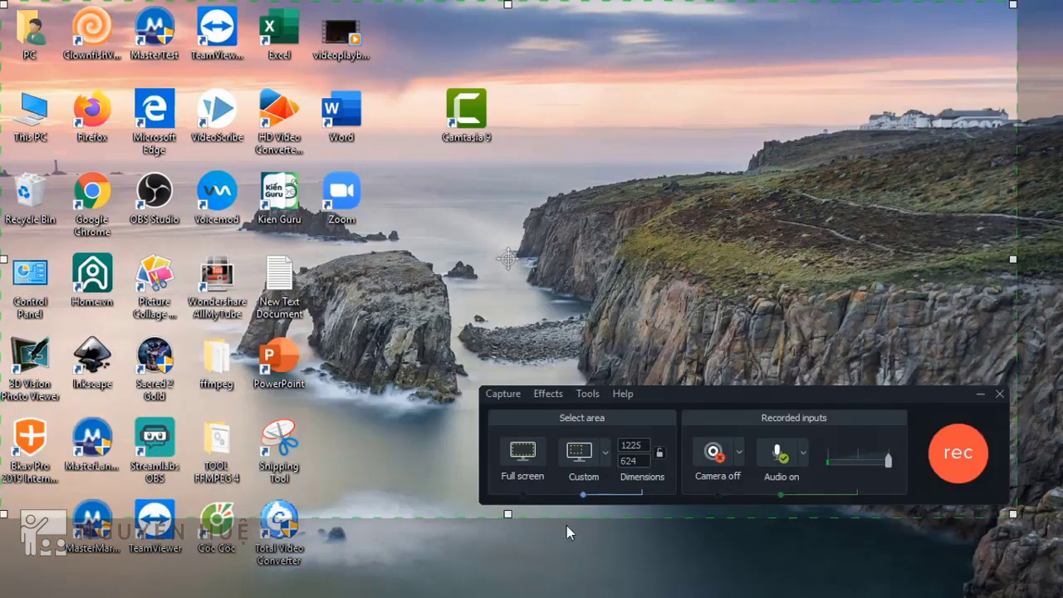
click(524, 455)
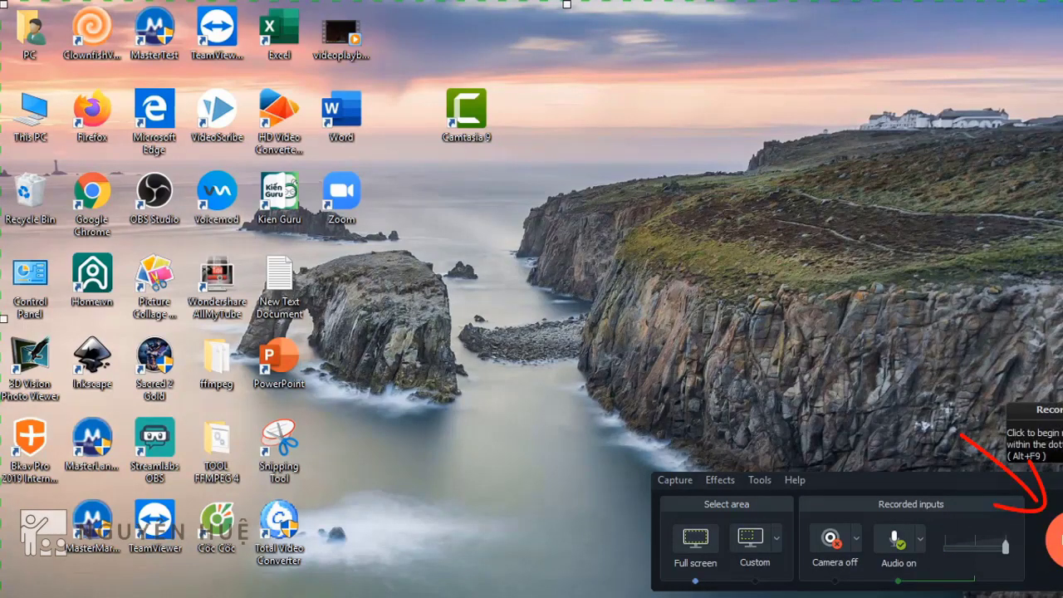
click(1057, 540)
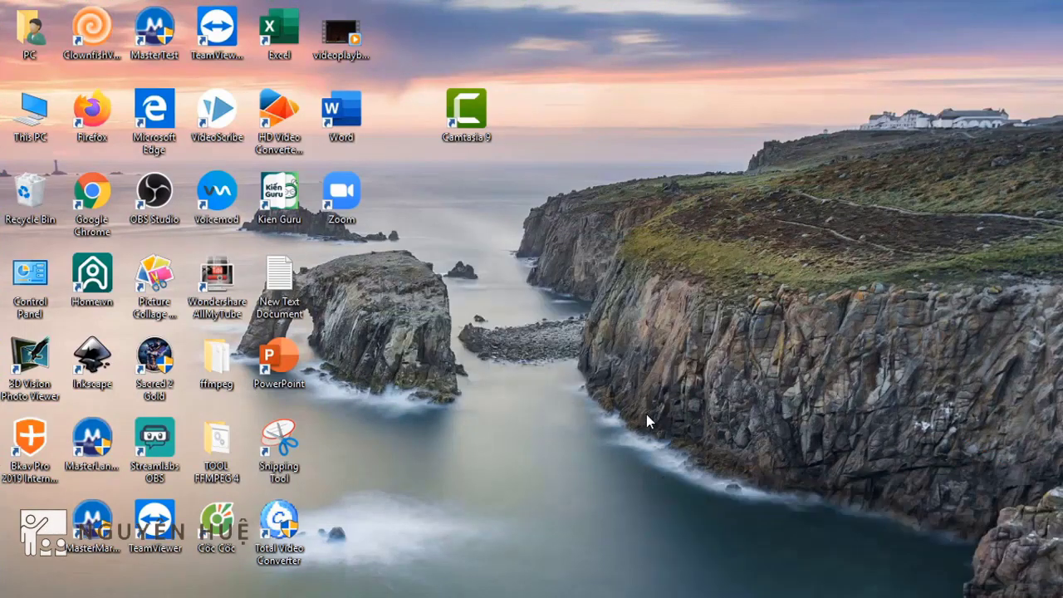
Step: Delete the Audio 17 clip from slide 2 of the presentation
click(363, 581)
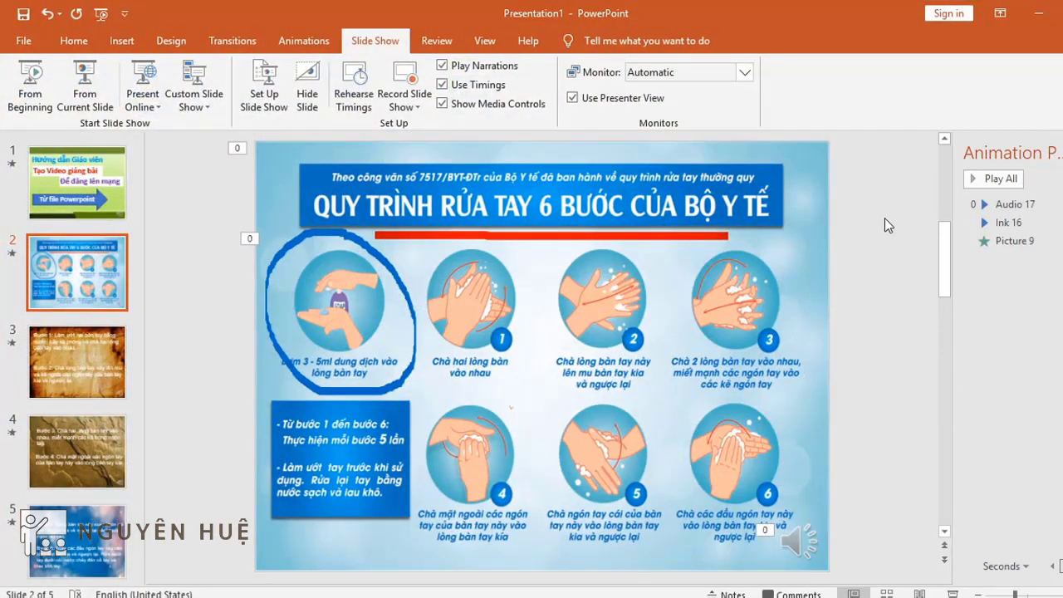
click(799, 541)
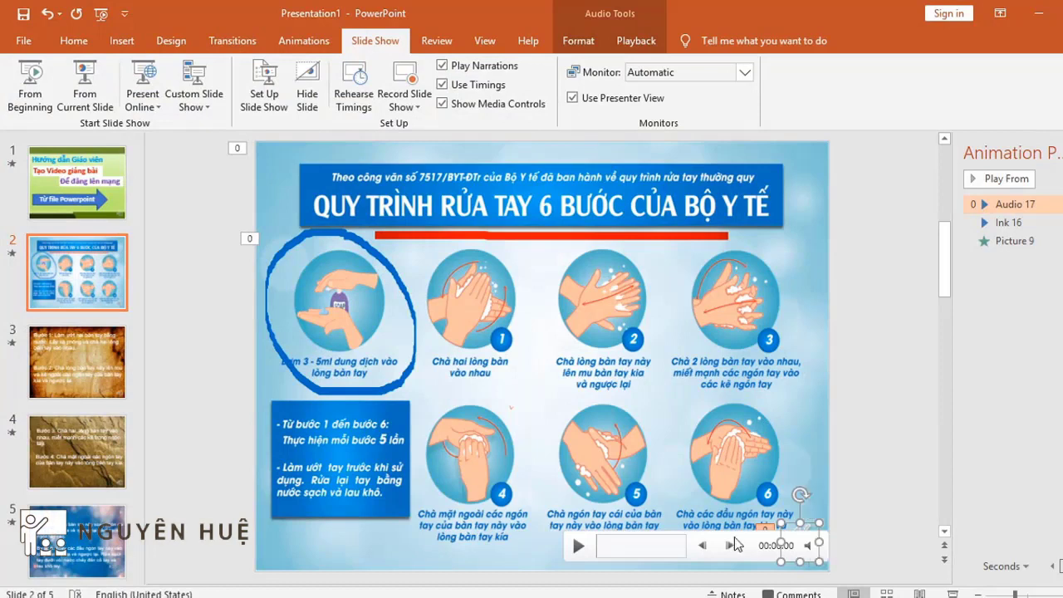
mouse_move(815, 558)
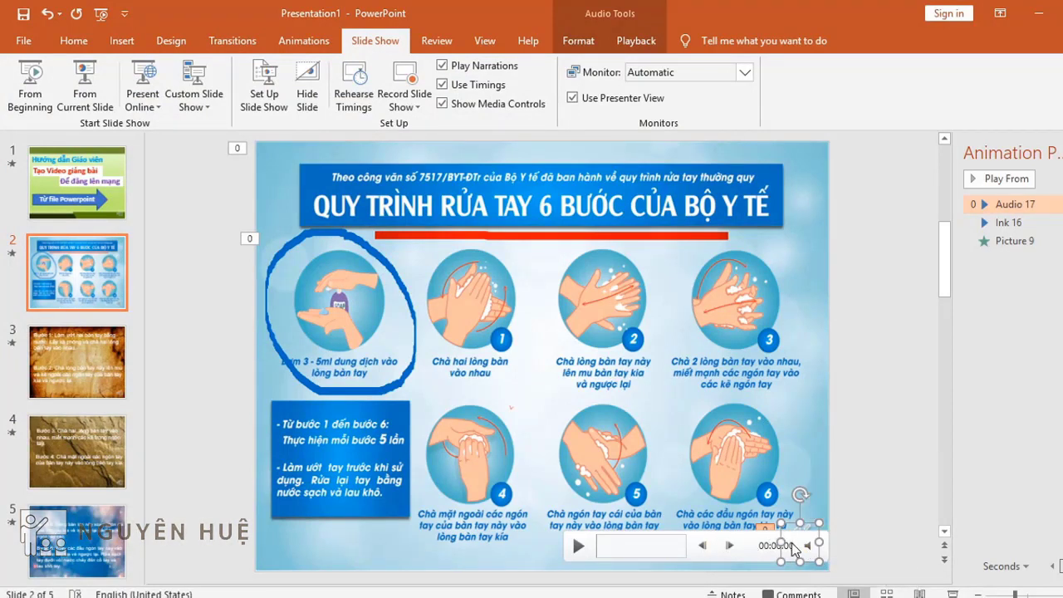
key(Delete)
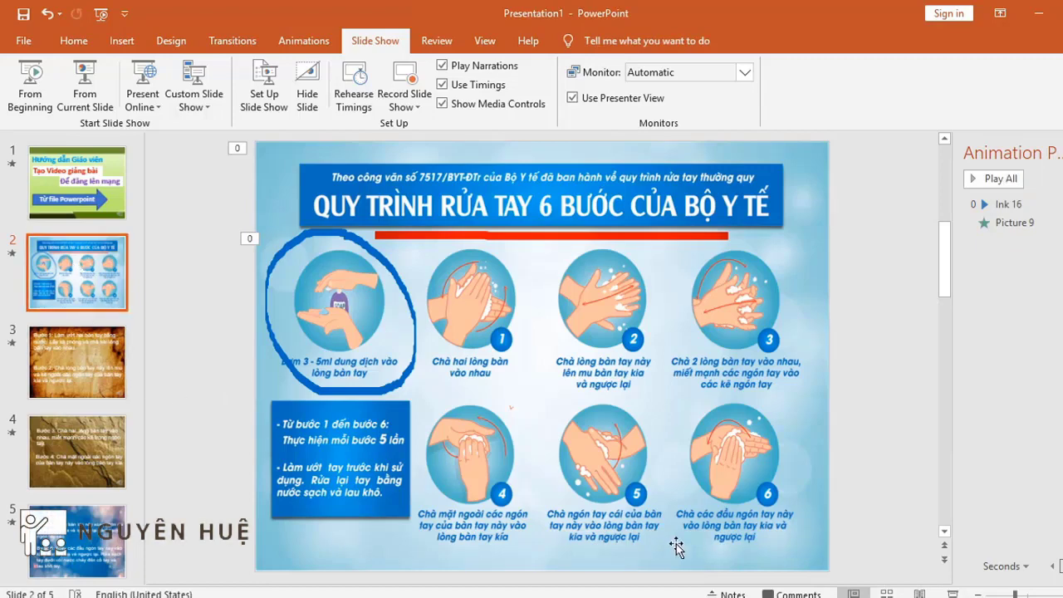
Step: Review slides 1 through 5 in the editor
click(81, 176)
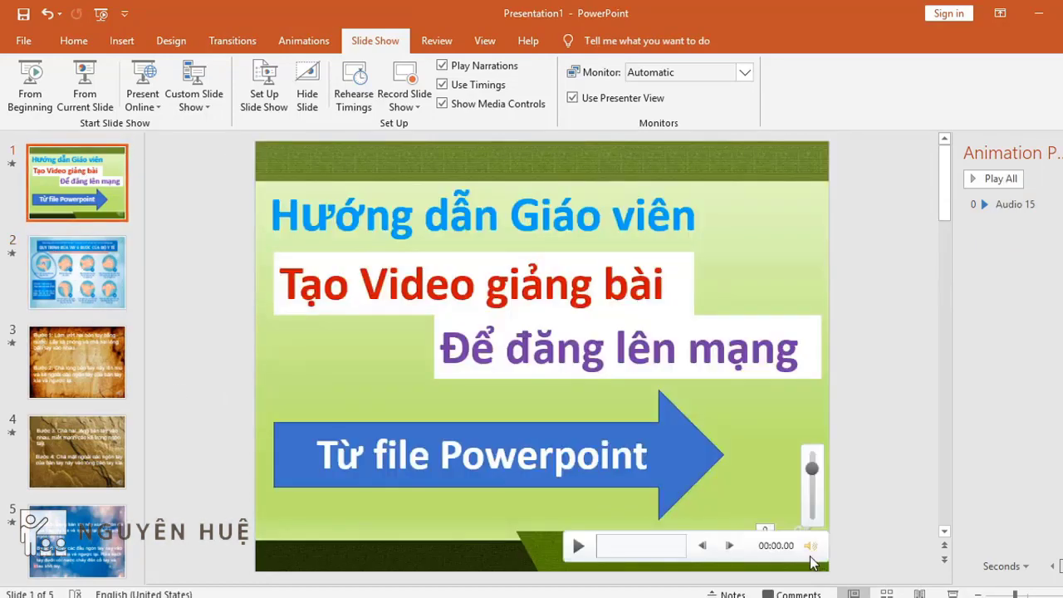
click(98, 284)
click(87, 361)
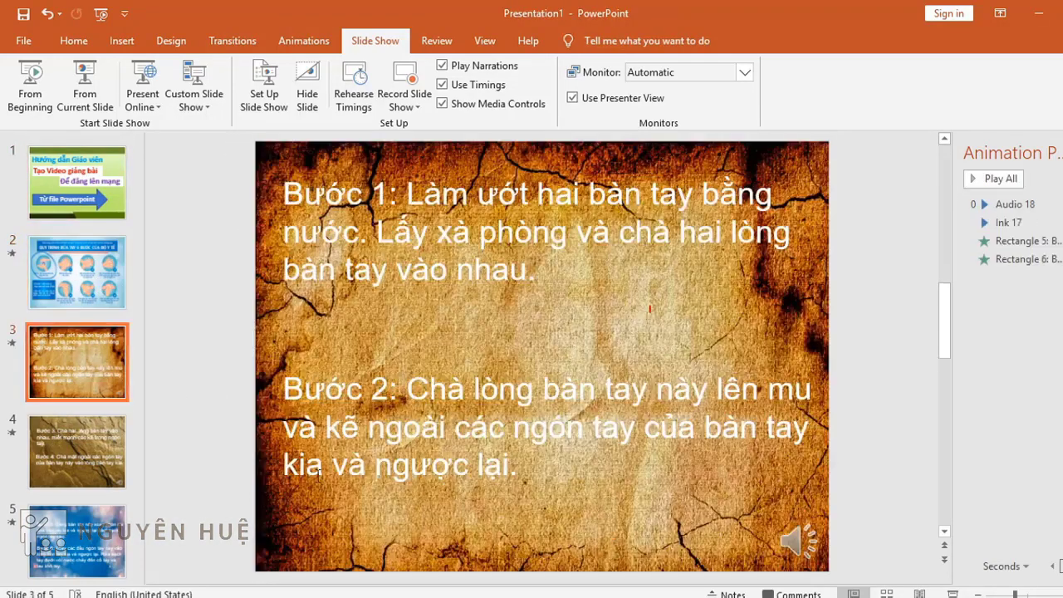
click(76, 453)
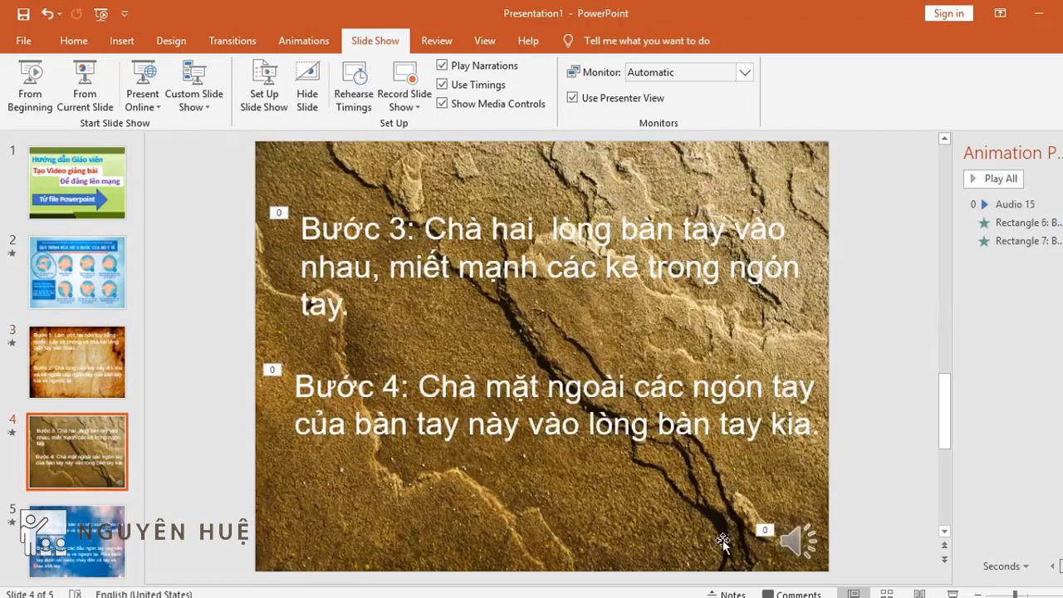
click(71, 557)
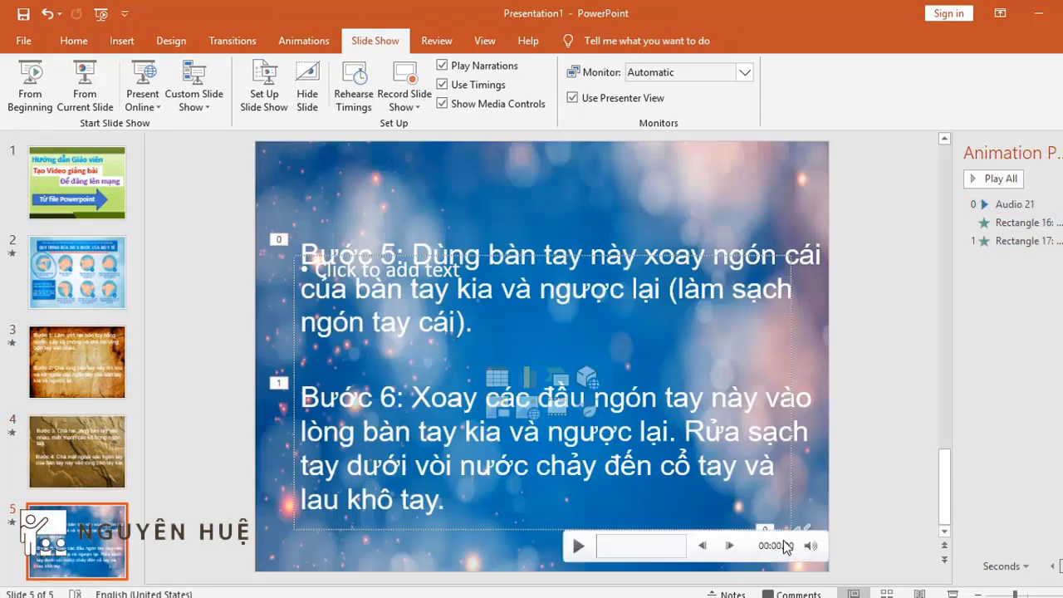
Step: Run the slideshow from slide 1 through to the Bước 5 slide
click(76, 170)
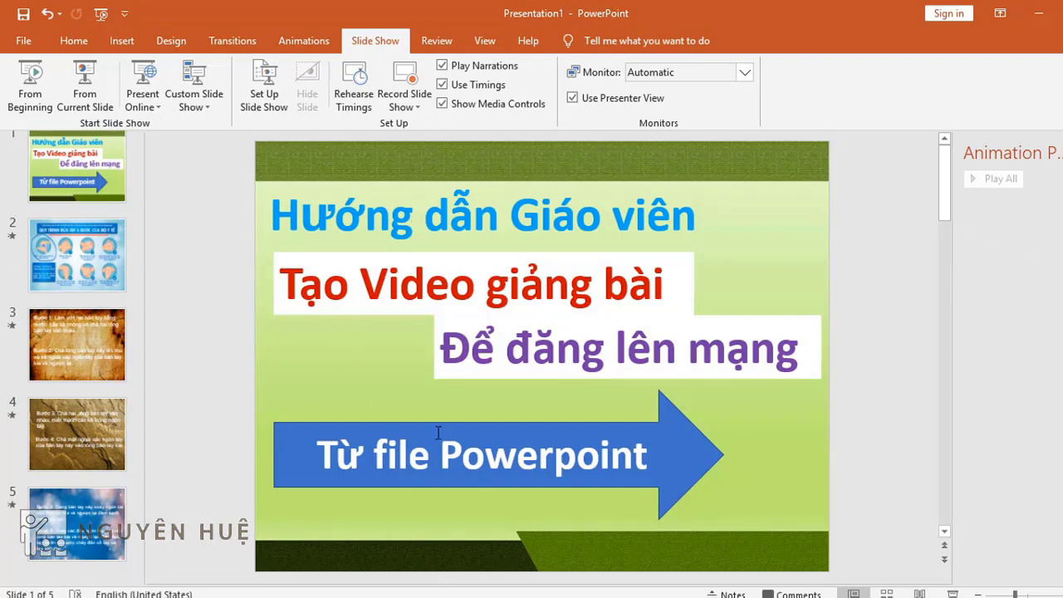
click(101, 15)
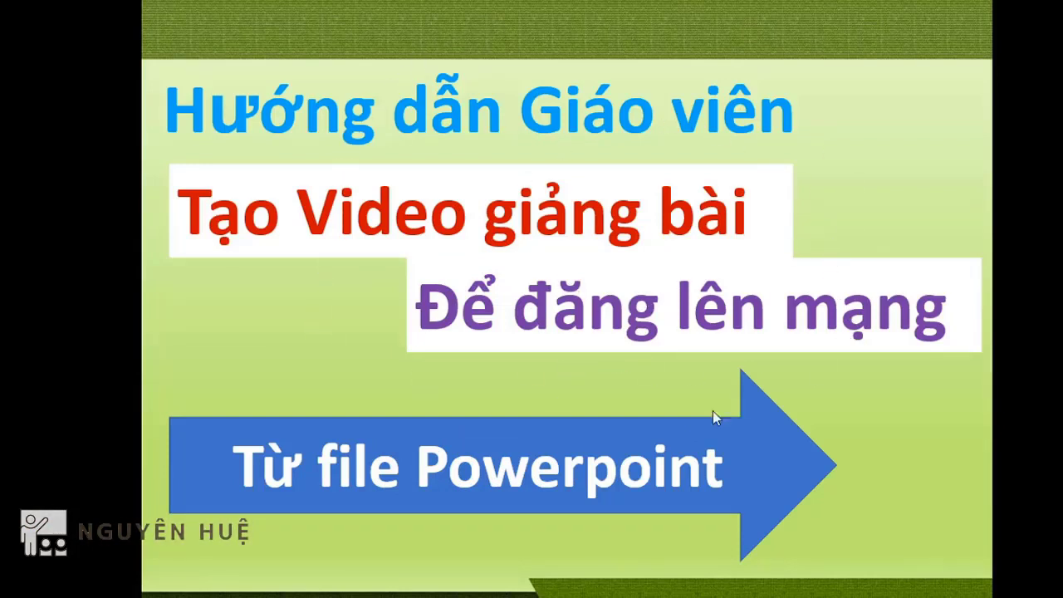
click(326, 338)
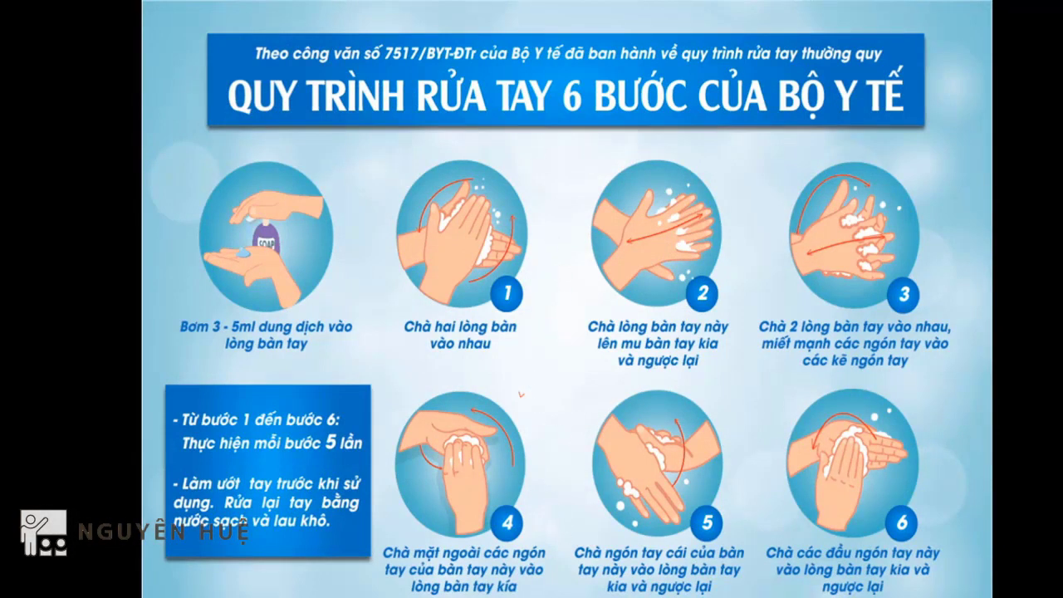
click(158, 581)
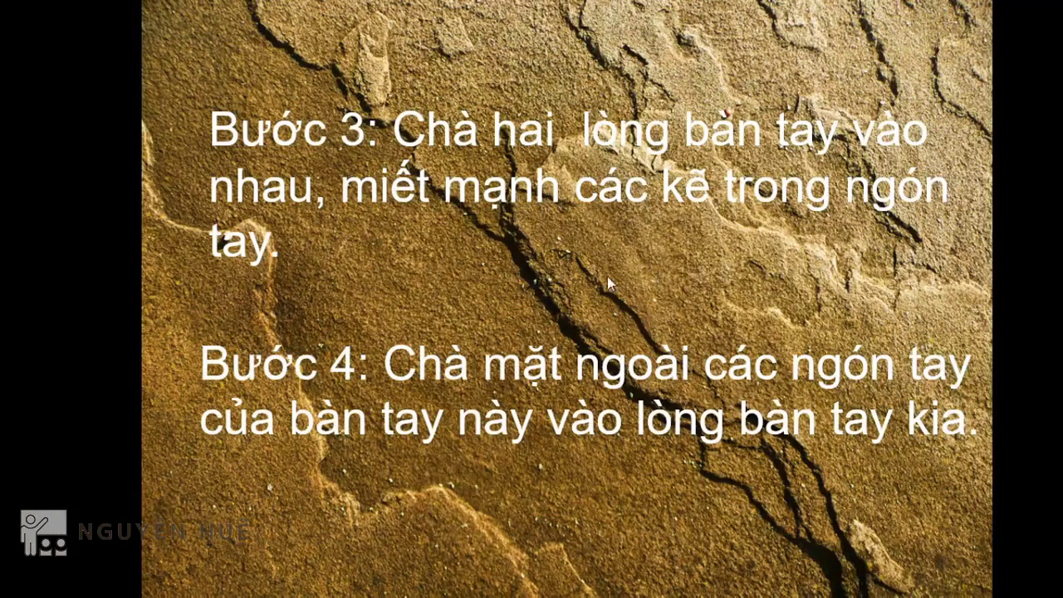
click(561, 284)
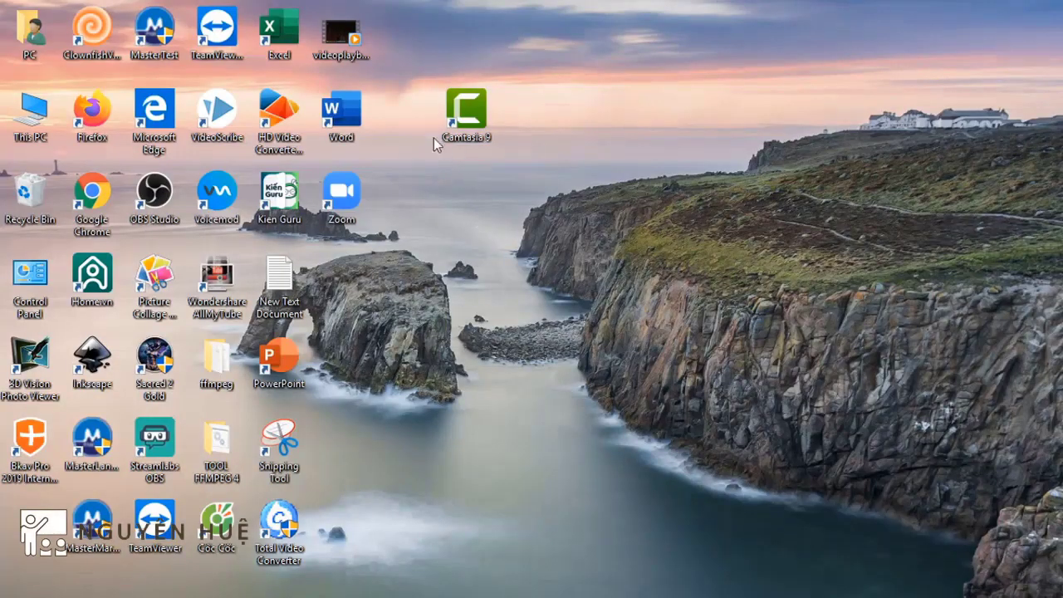
Step: Stop the capture at 0:03:36 with F10 so Rec 03-30-20 3 loads into Camtasia
double_click(32, 116)
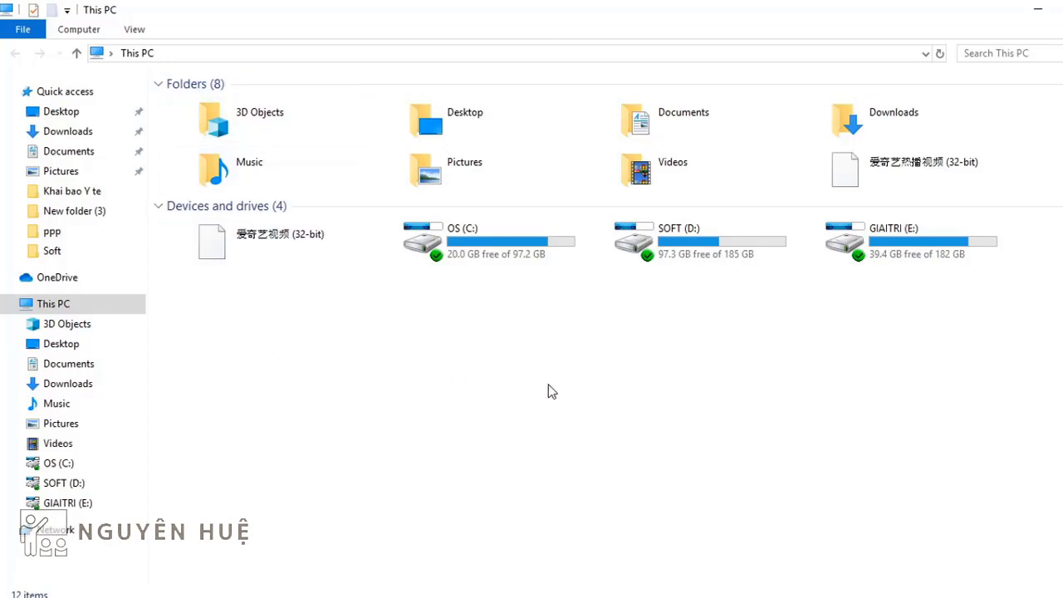
mouse_move(345, 593)
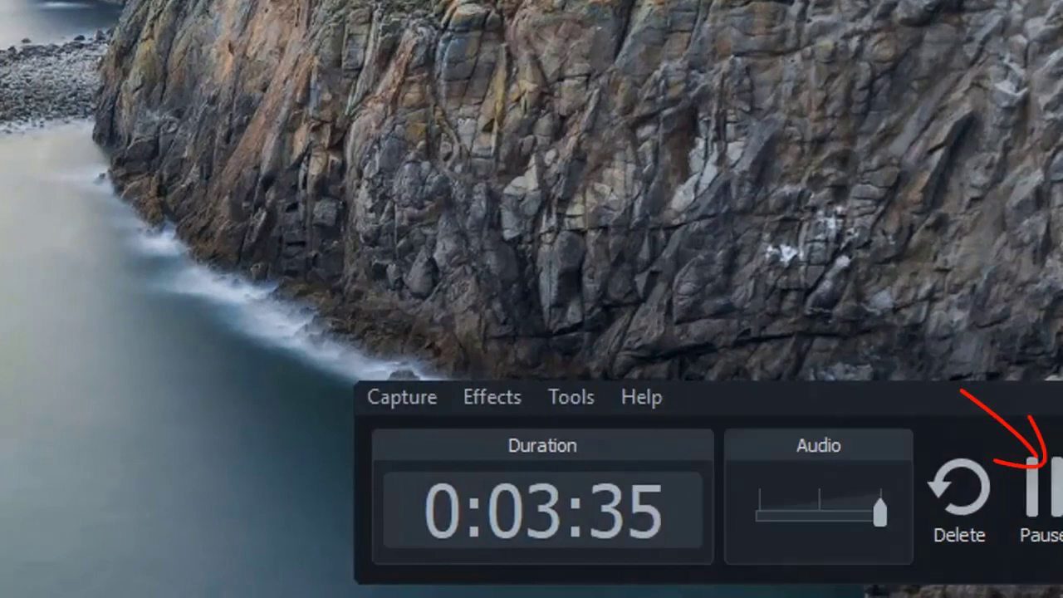
key(F10)
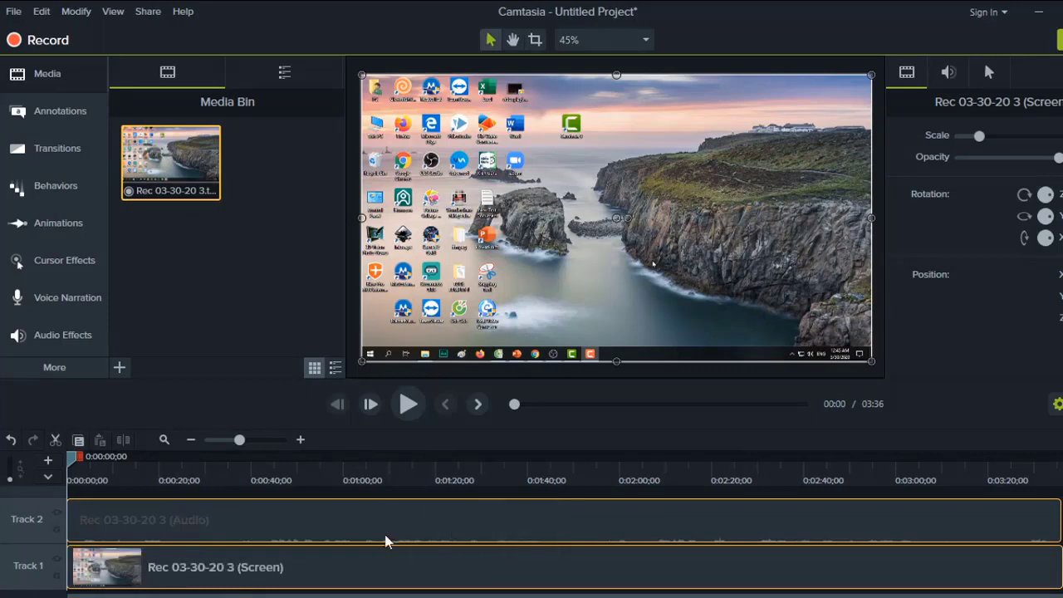
Step: Scrub the timeline preview ahead to the title slide
click(312, 523)
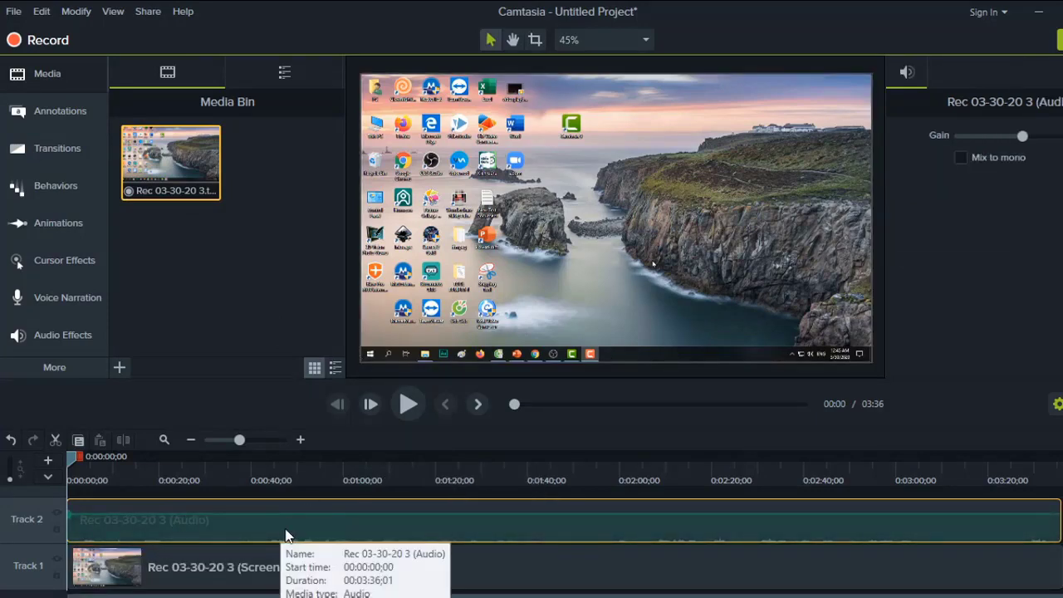
click(110, 480)
drag(158, 480, 183, 480)
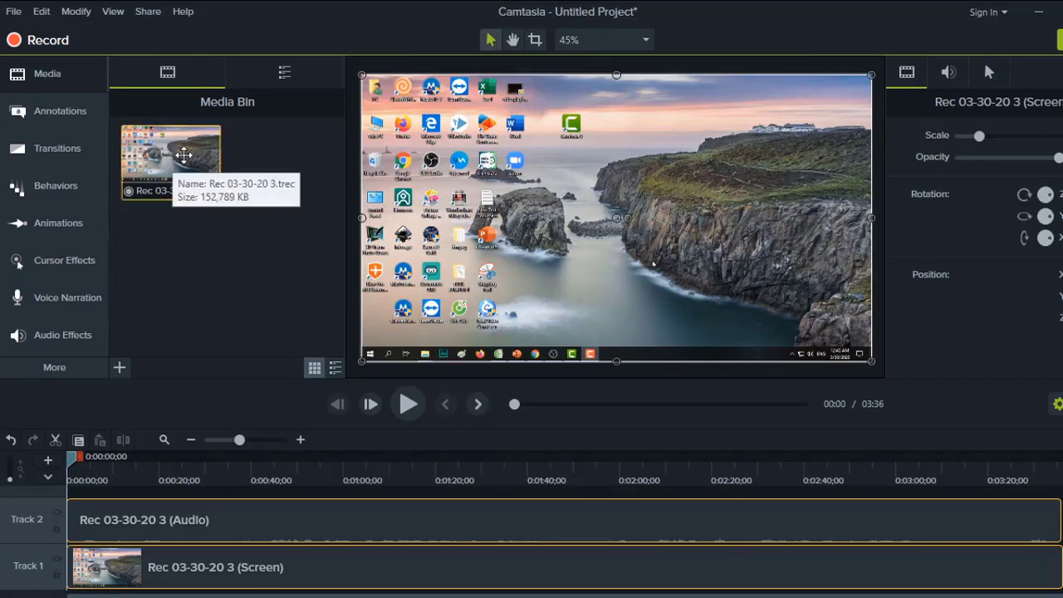
Step: Delete both the screen and audio clips from Tracks 1 and 2
click(184, 155)
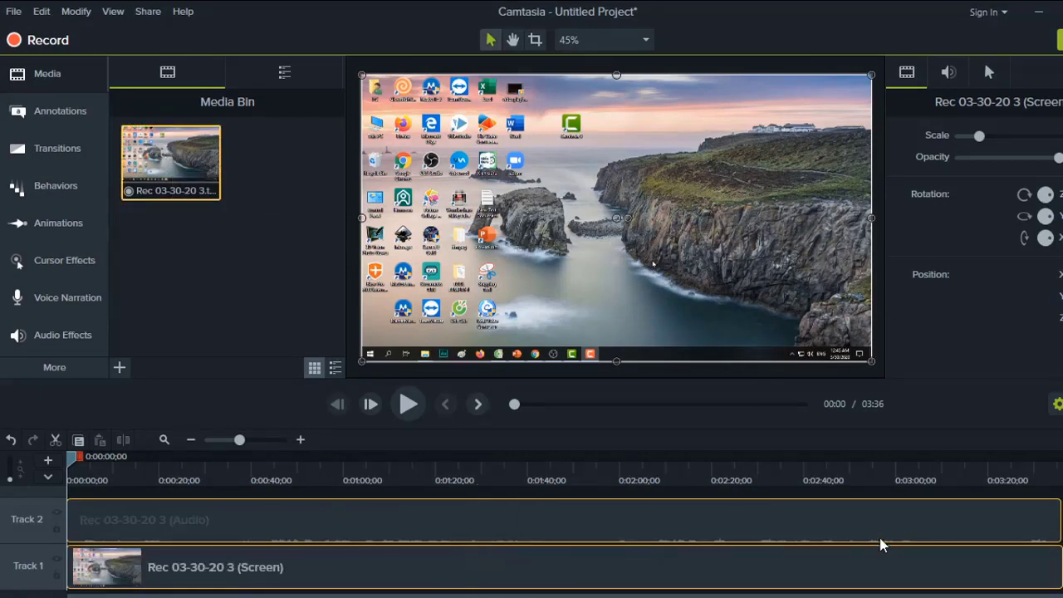
drag(1060, 525, 937, 564)
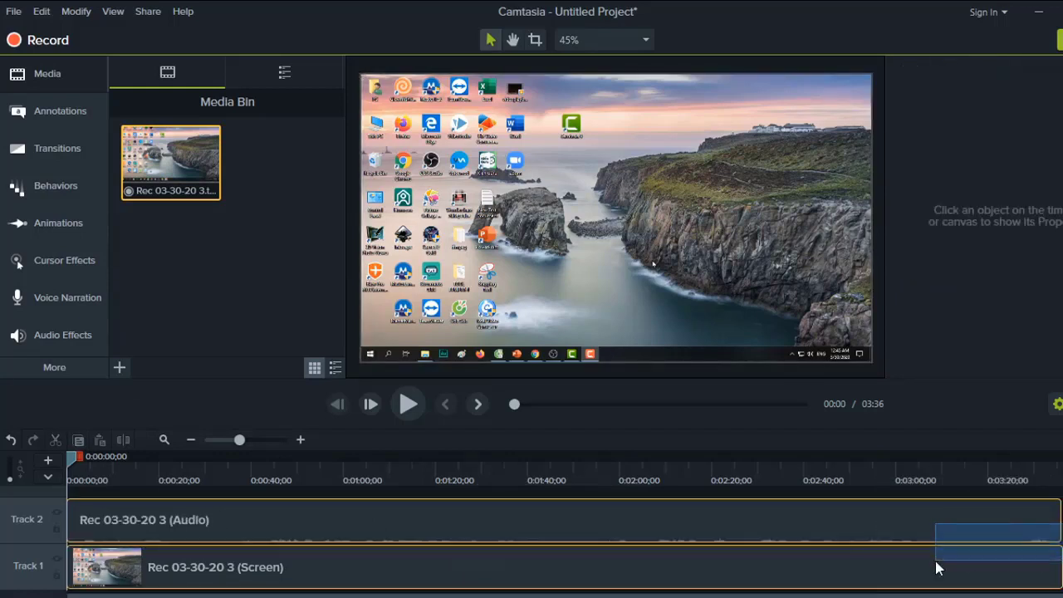
key(Delete)
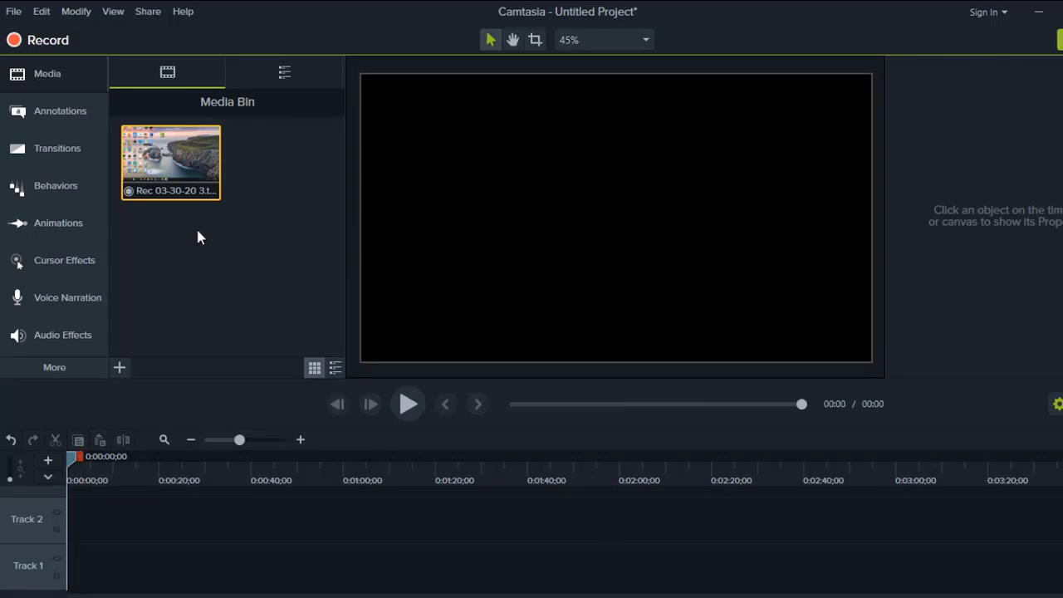
Step: Add the Rec 03-30-20 3 recording back to the timeline at the playhead
right_click(161, 156)
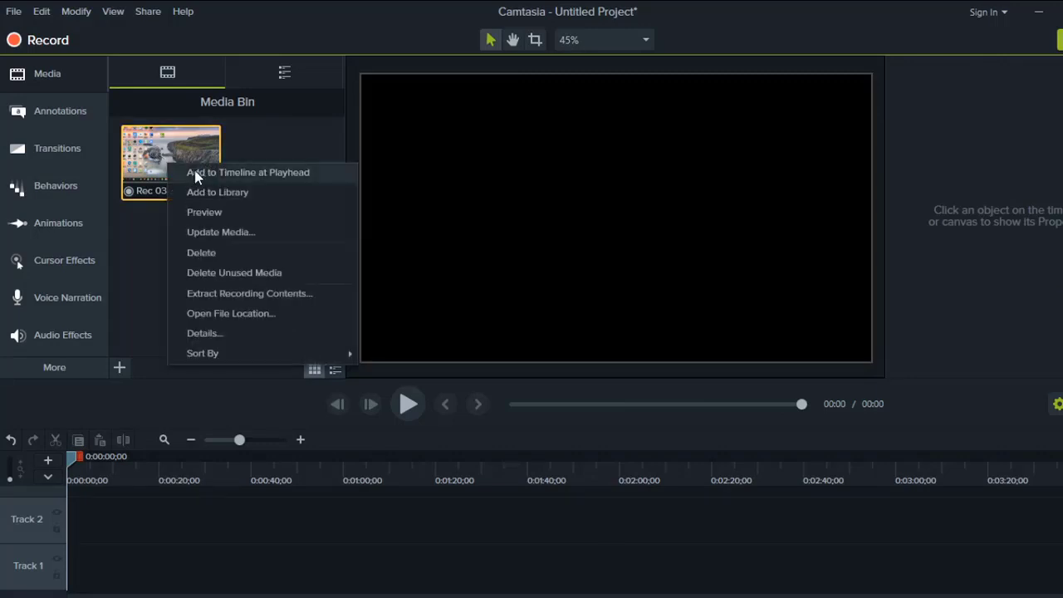
click(263, 175)
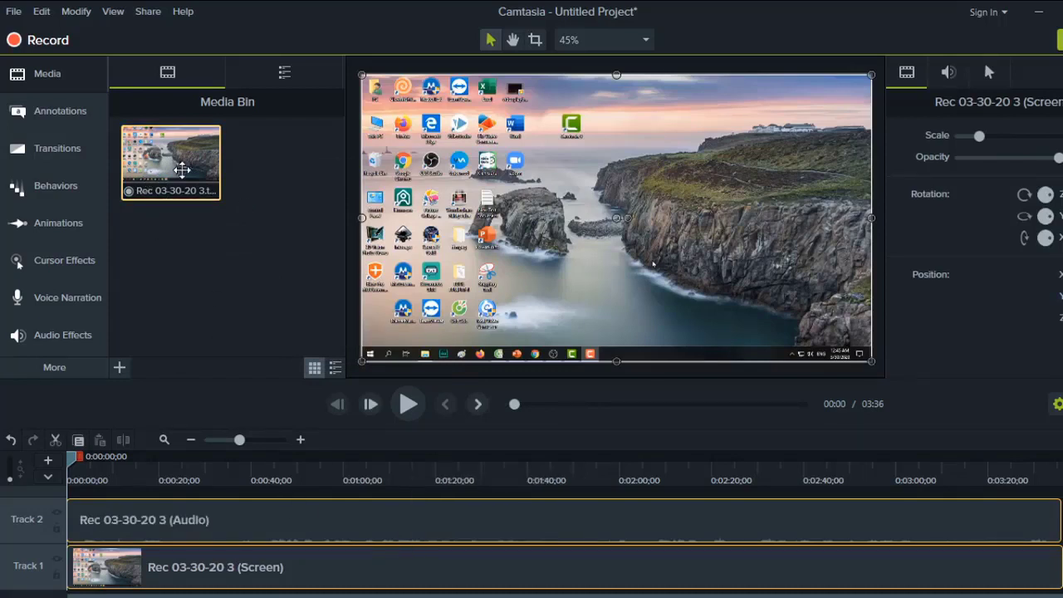
mouse_move(191, 166)
mouse_down()
mouse_move(495, 532)
mouse_move(301, 538)
mouse_up()
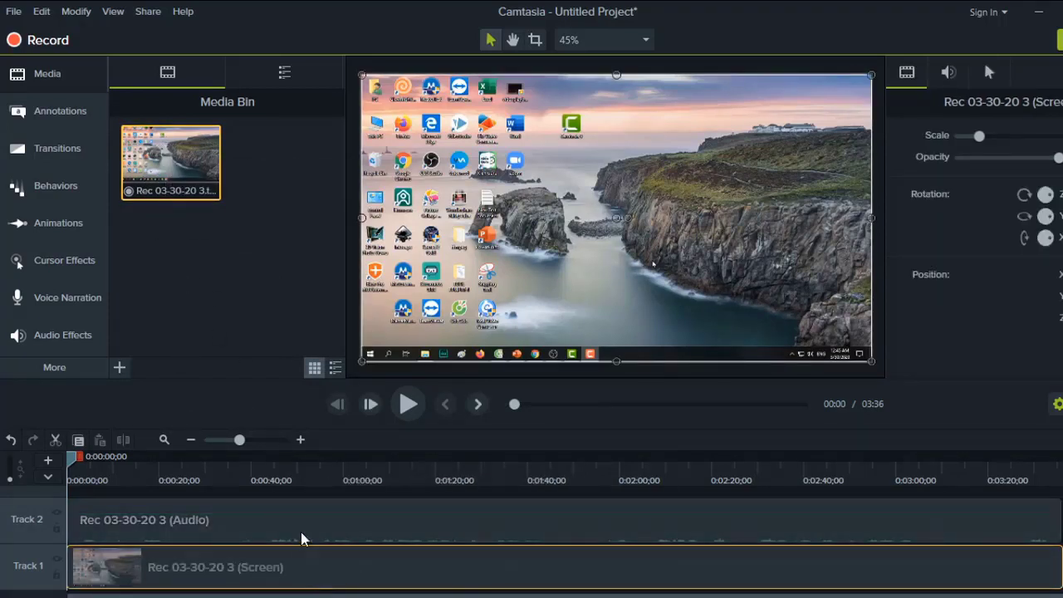
Step: Raise the Track 2 audio clip's volume and start previewing the recording
click(307, 516)
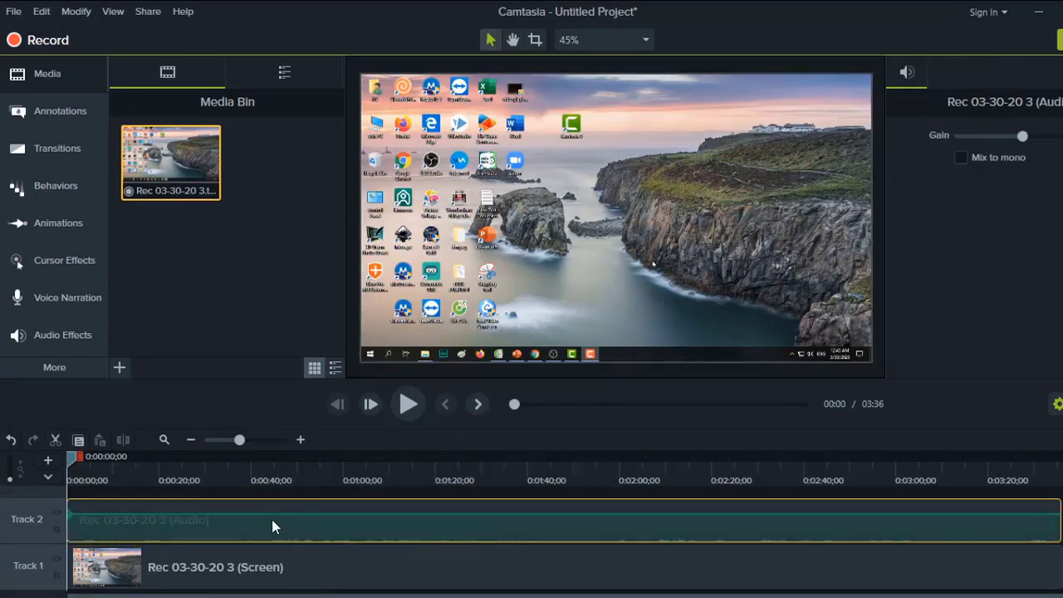
click(304, 573)
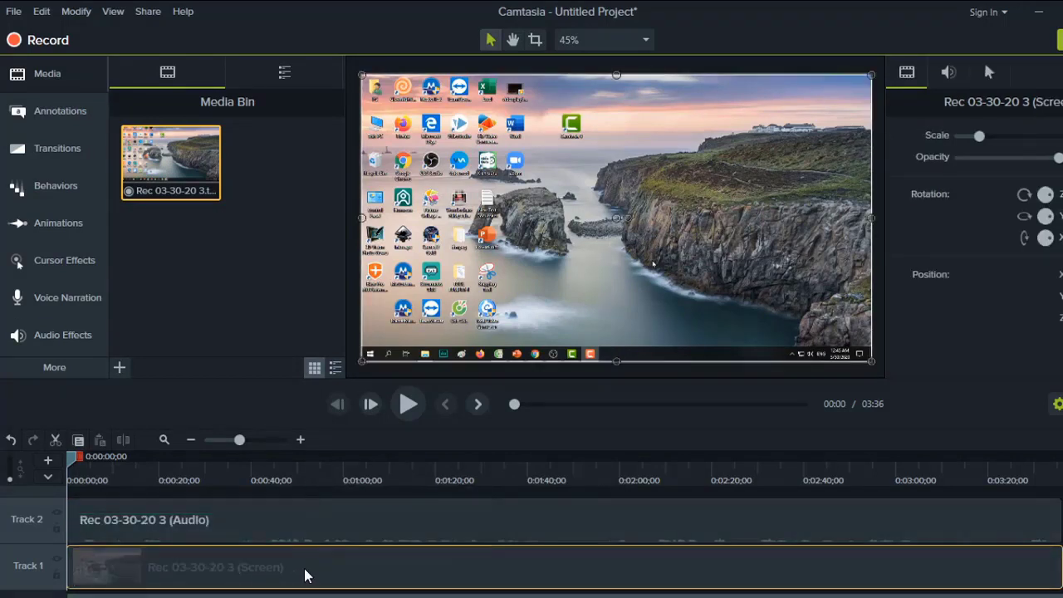
click(251, 530)
click(249, 569)
click(238, 523)
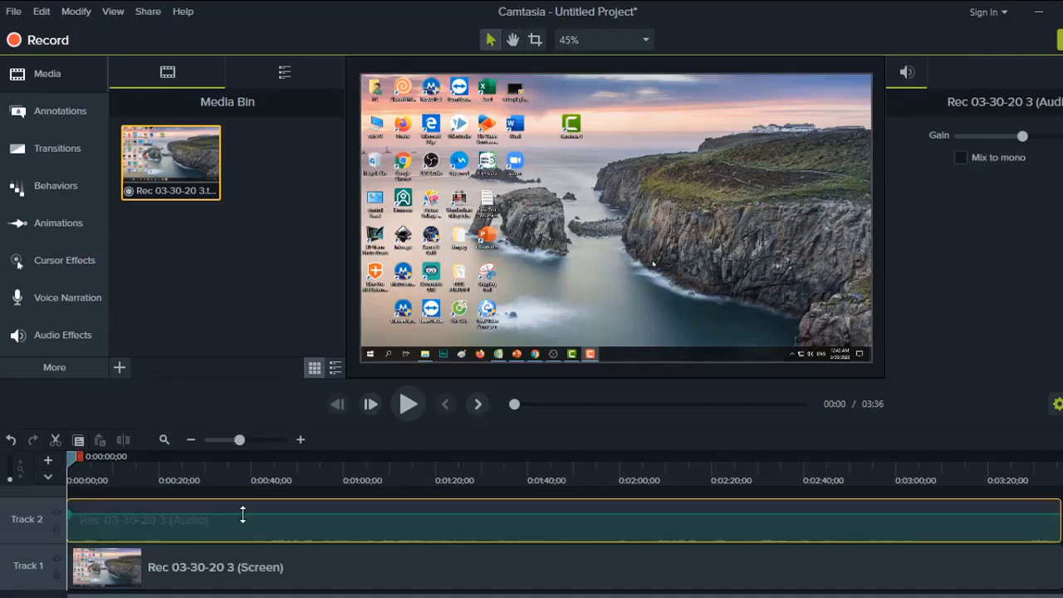
drag(243, 513, 243, 502)
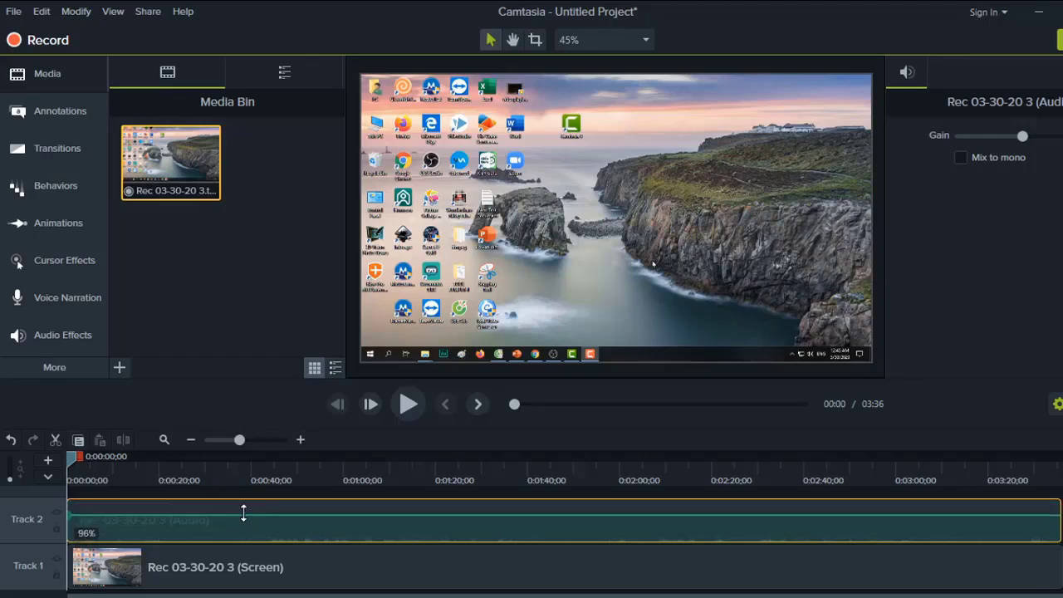
click(408, 405)
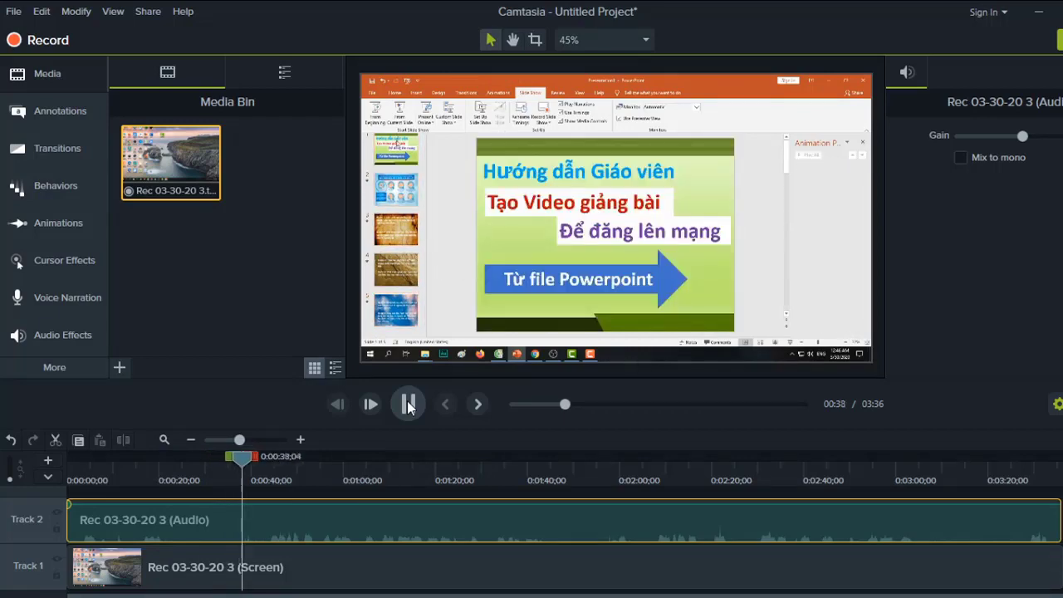
Step: Stop the preview and select both clips from 0:00 up to the title slide at 0:51
click(408, 404)
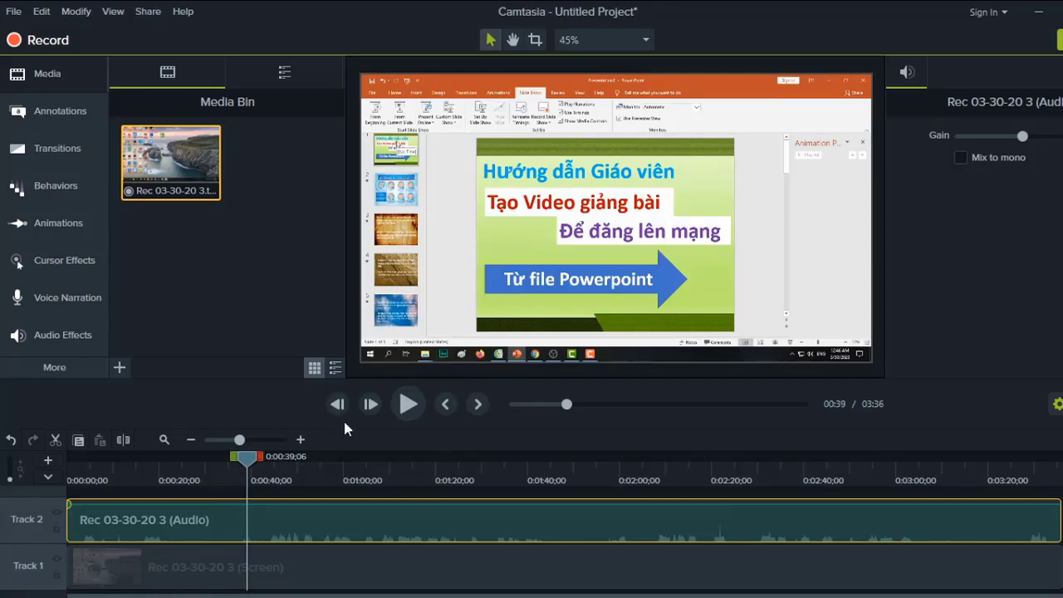
drag(274, 479, 307, 468)
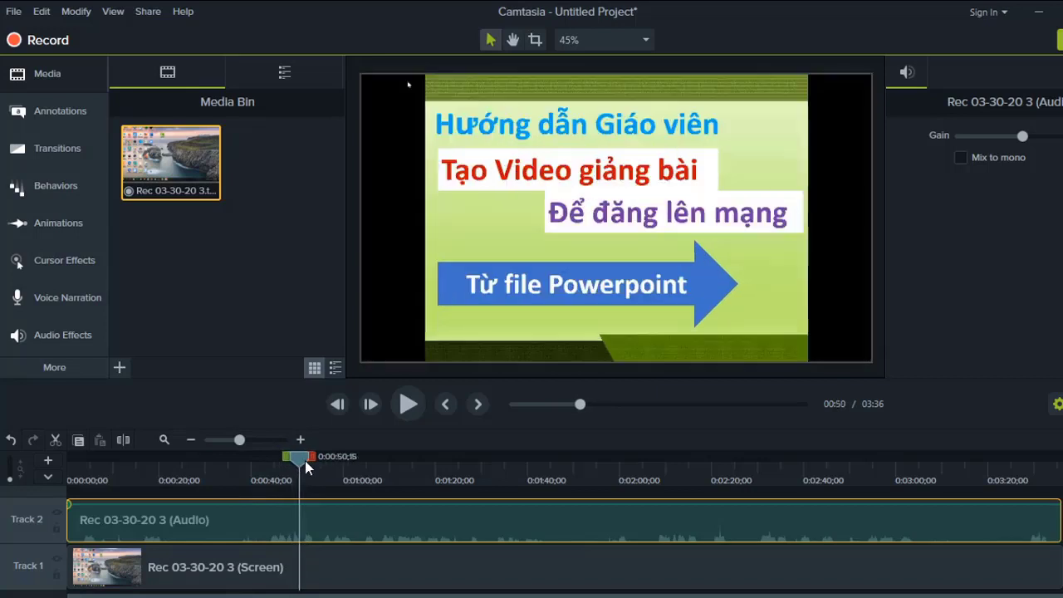
drag(307, 468, 304, 458)
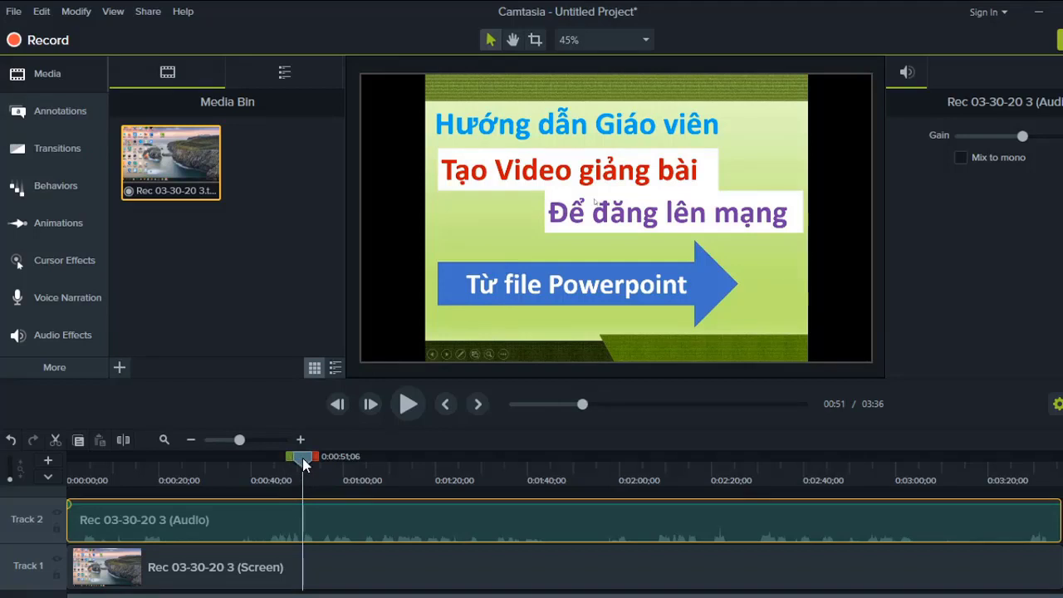
mouse_move(330, 579)
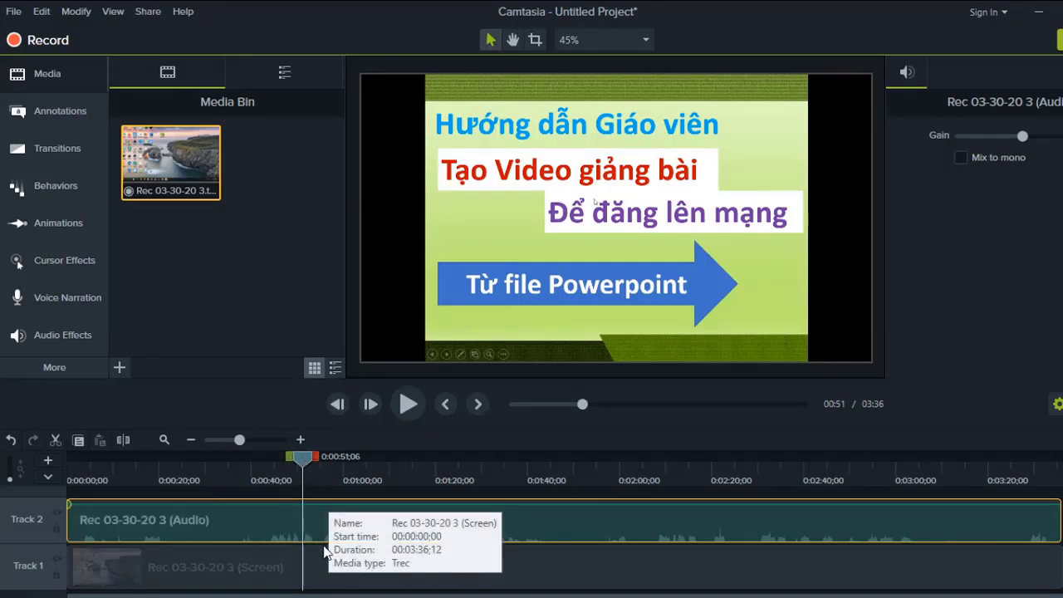
mouse_move(290, 456)
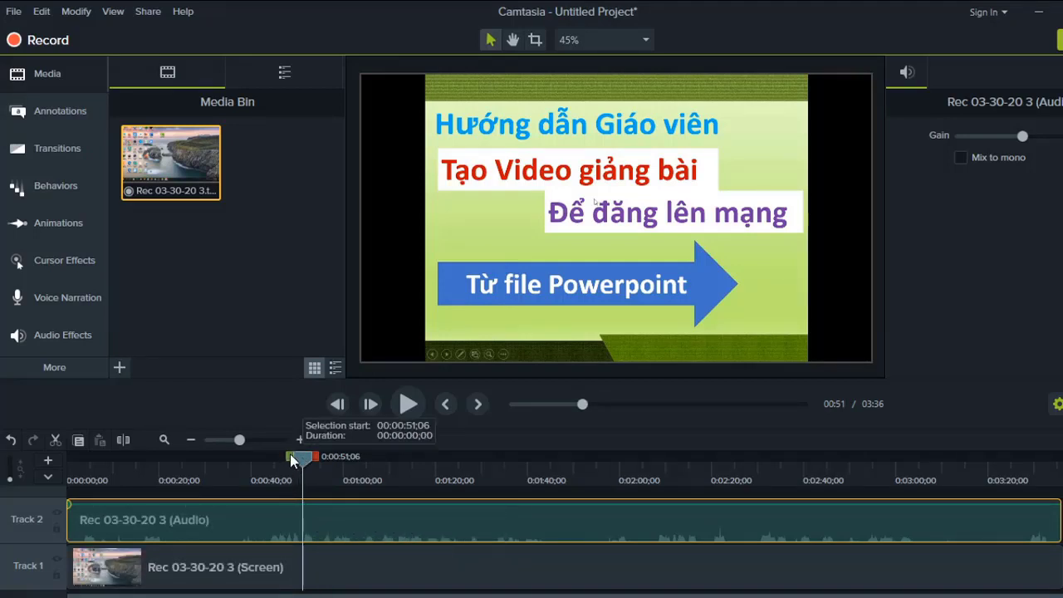
drag(290, 456, 50, 459)
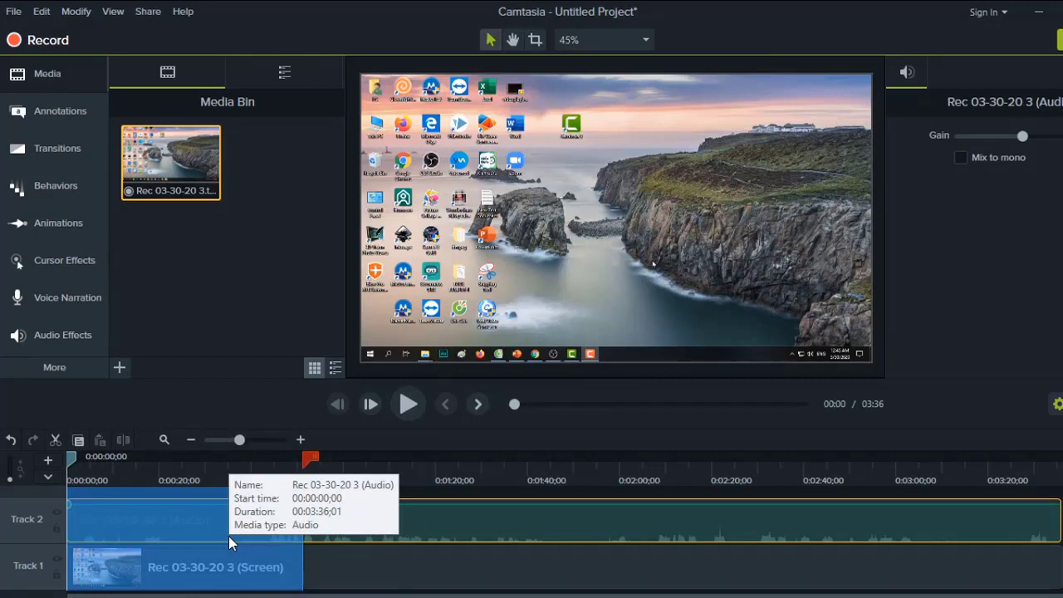
Step: Delete the selected opening 51 seconds from both the screen and audio tracks
key(Delete)
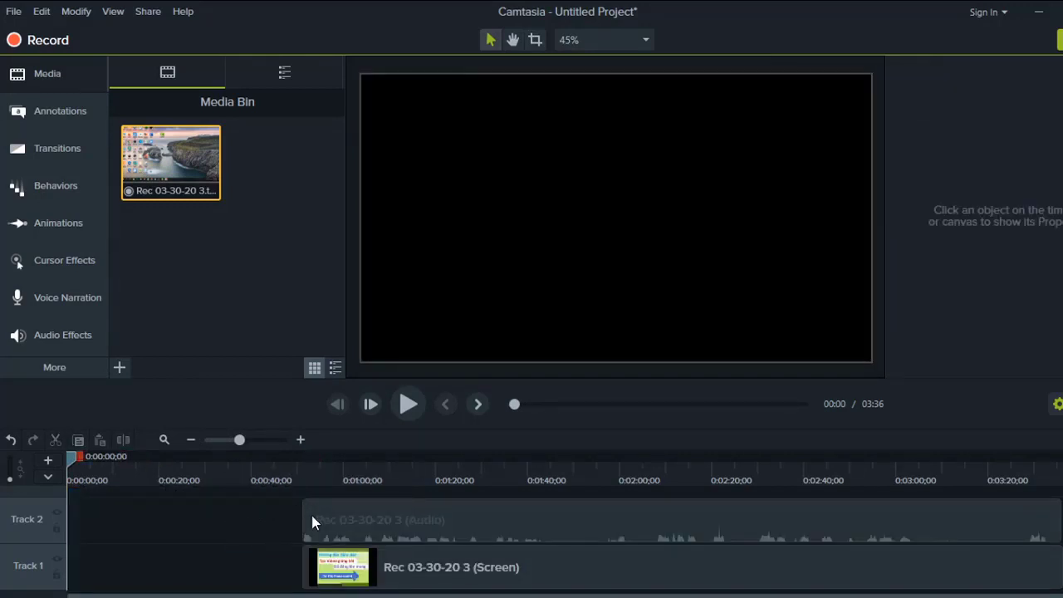
click(303, 463)
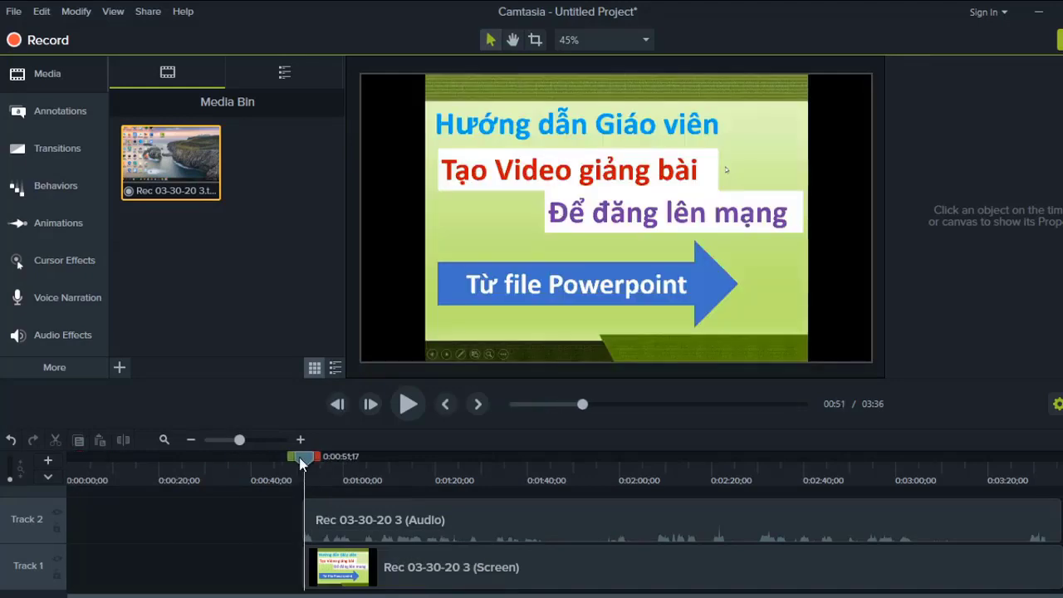
click(402, 485)
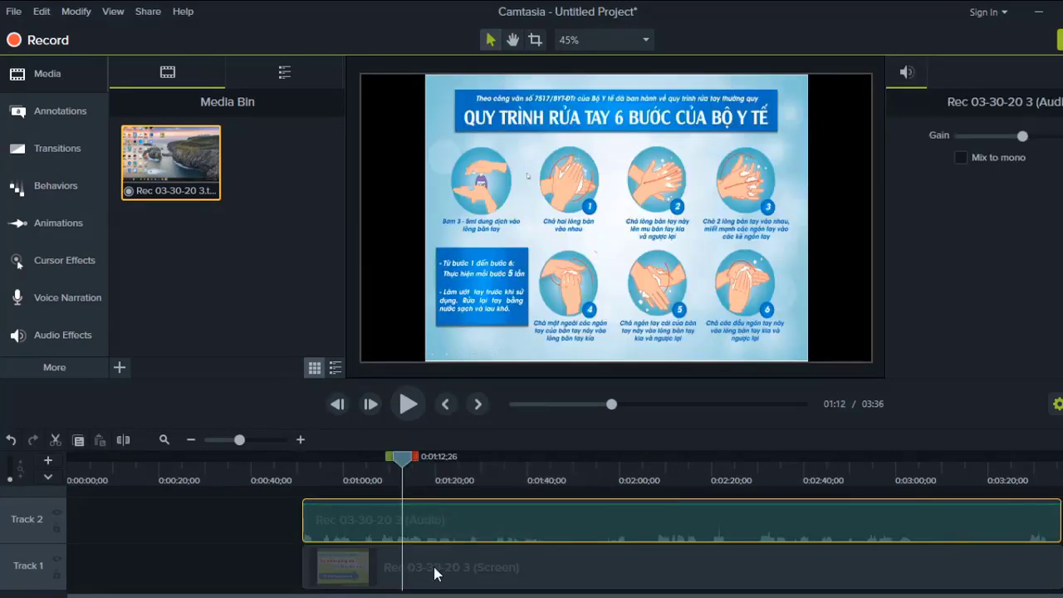
Step: Put the playhead at 1:17 on the handwashing-steps slide with the Track 2 audio selected
click(434, 573)
click(422, 482)
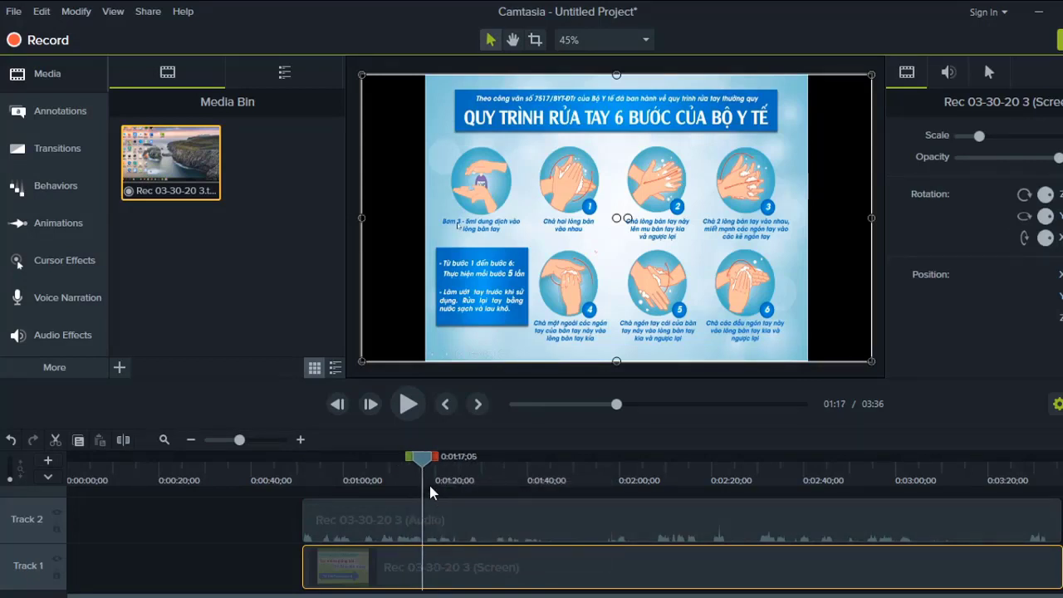
click(424, 466)
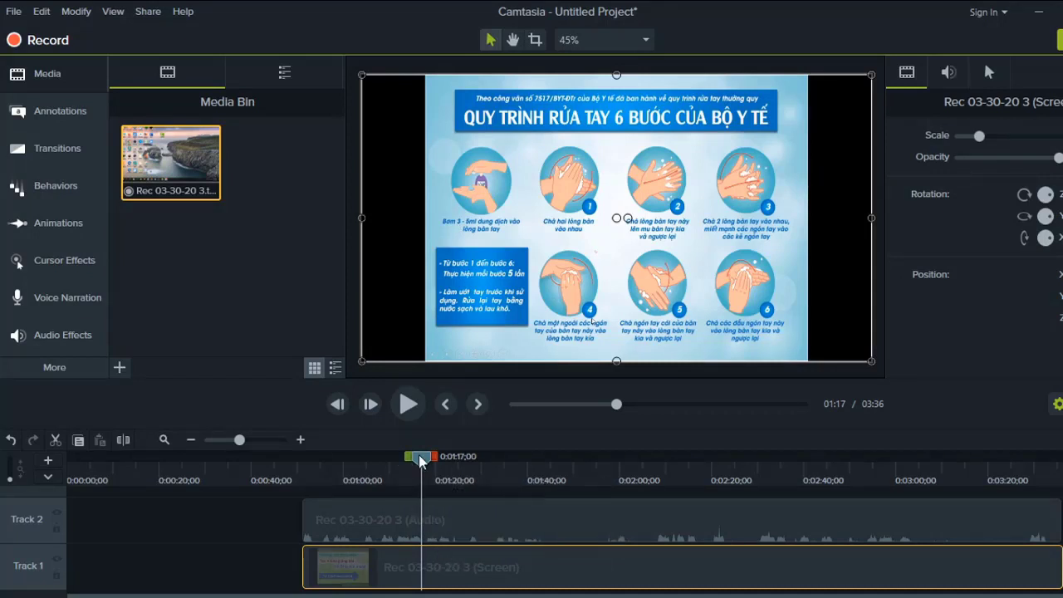
click(434, 515)
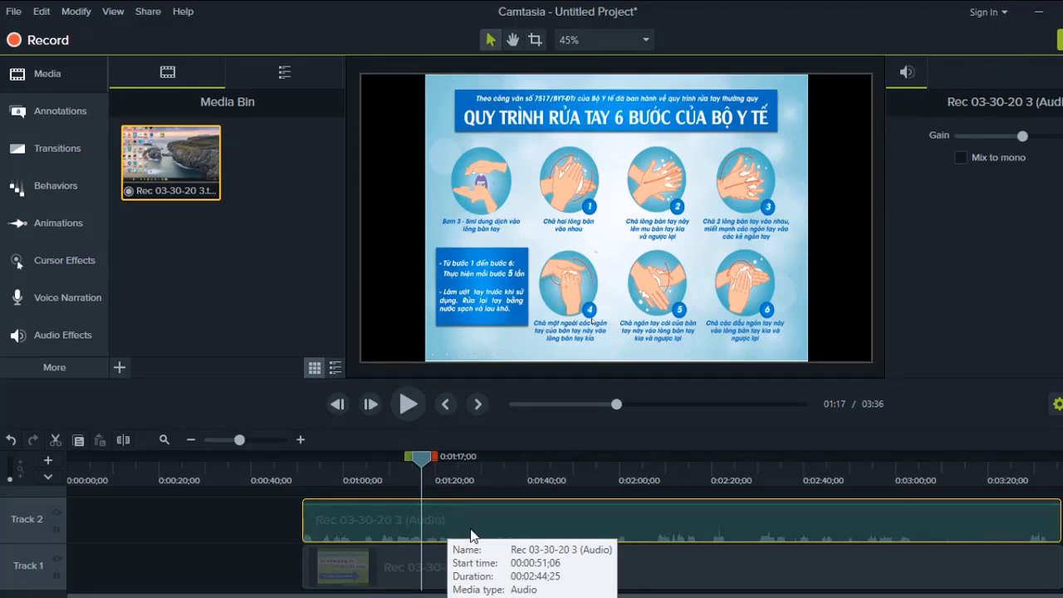
click(424, 463)
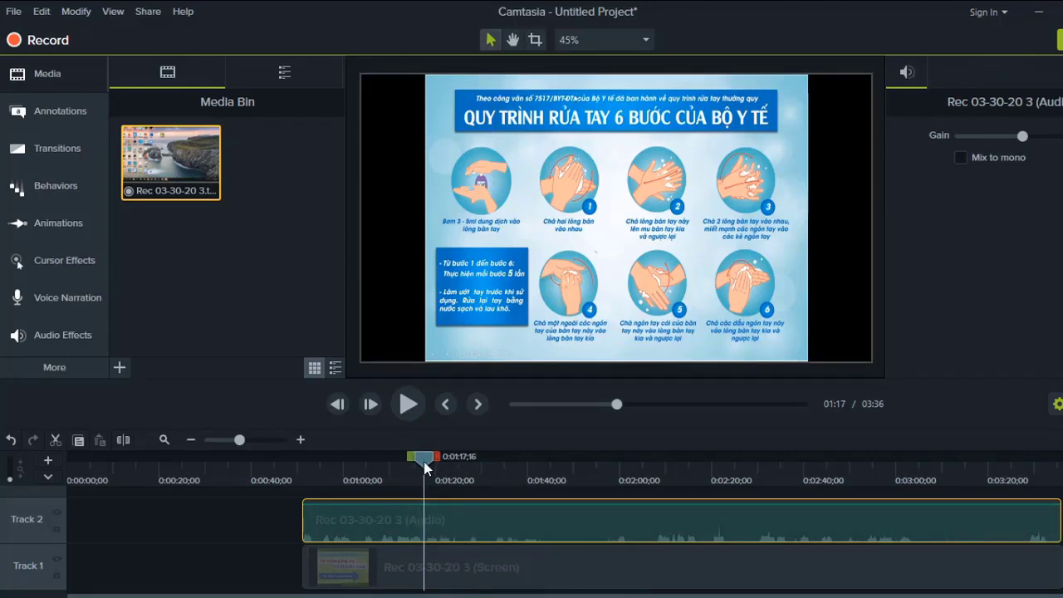
Step: Split the Track 2 audio near 1:17 and delete a short audio piece around 1:25–1:39
click(123, 440)
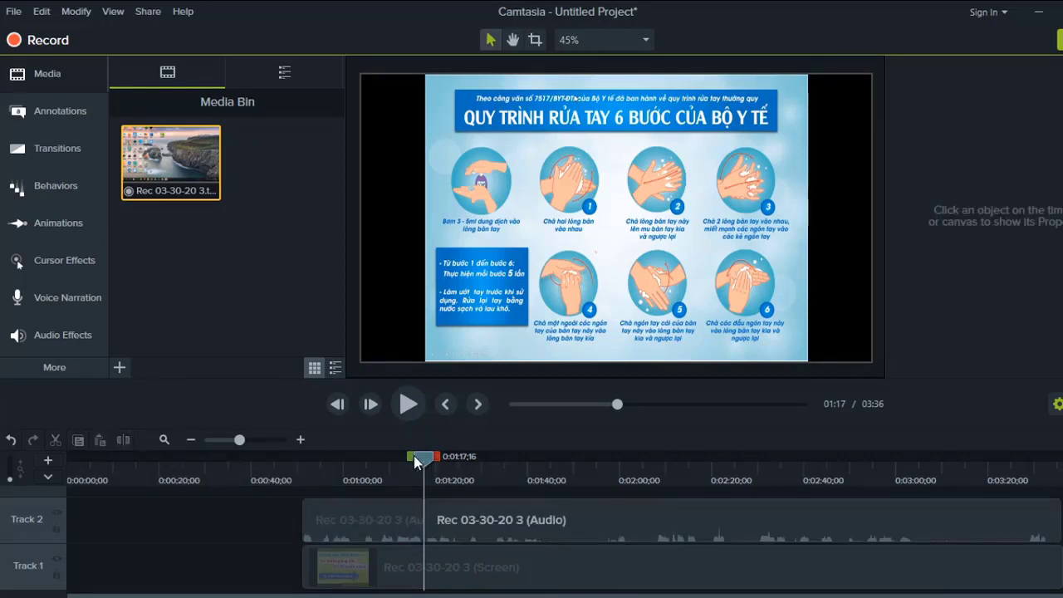
click(376, 456)
click(414, 515)
click(434, 525)
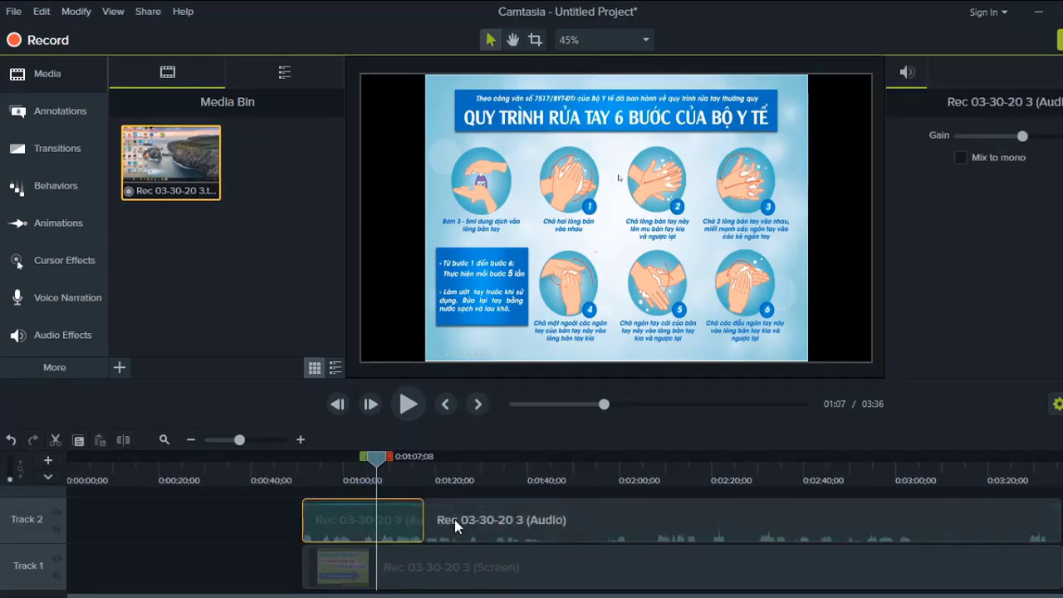
drag(454, 461, 457, 461)
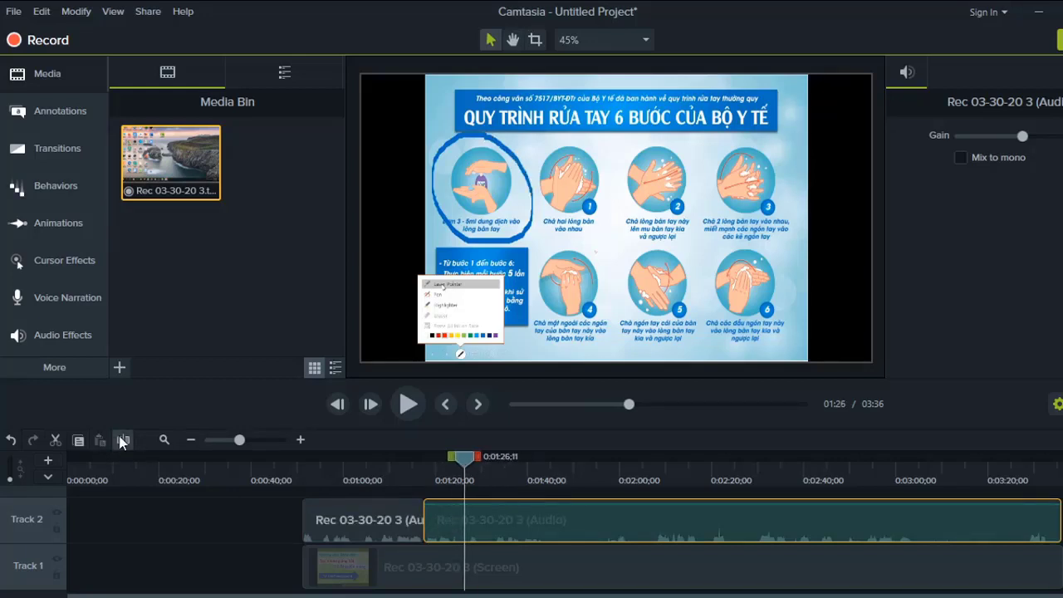
click(235, 508)
drag(464, 461, 523, 461)
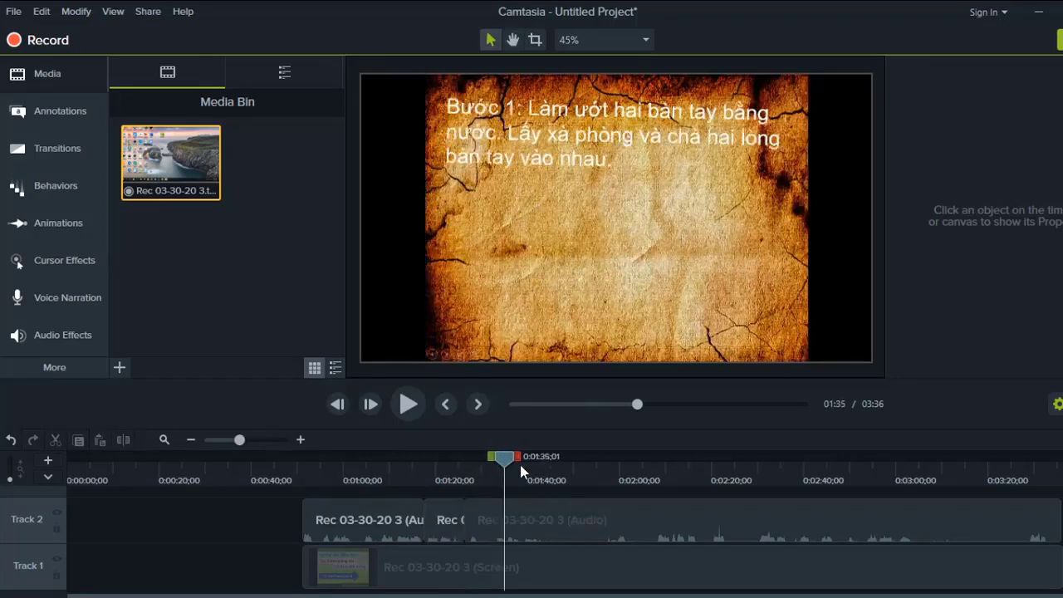
click(451, 525)
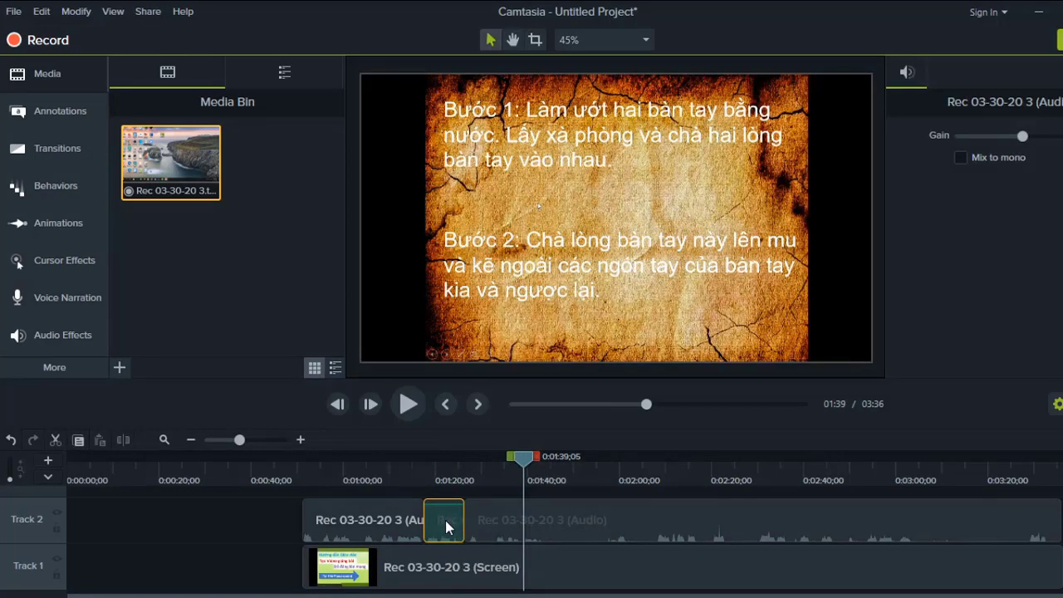
key(Delete)
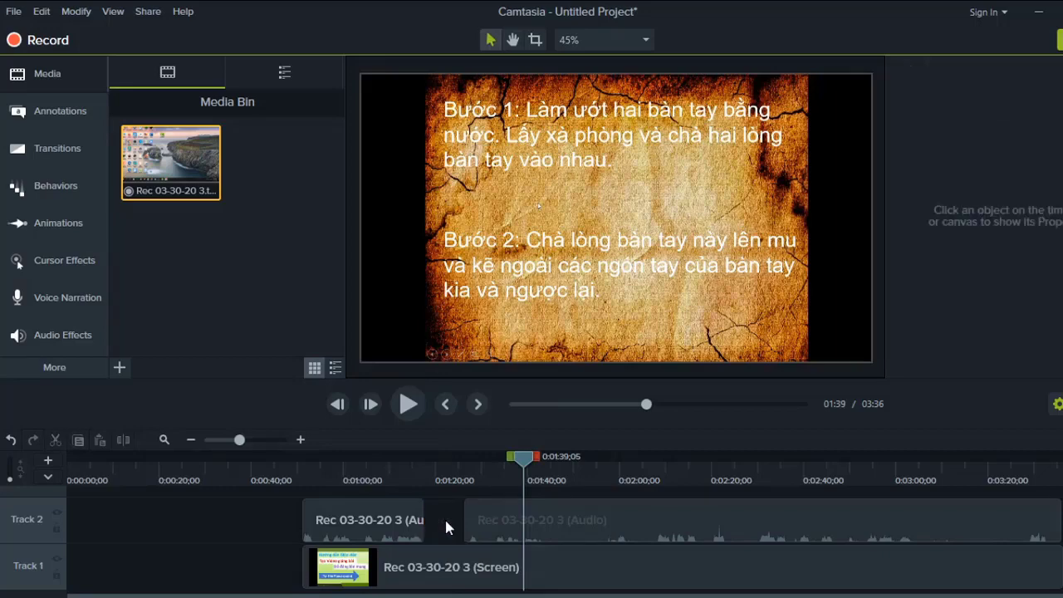
Step: Undo the deletion and splits to rejoin the audio, then select both audio and screen clips
click(433, 572)
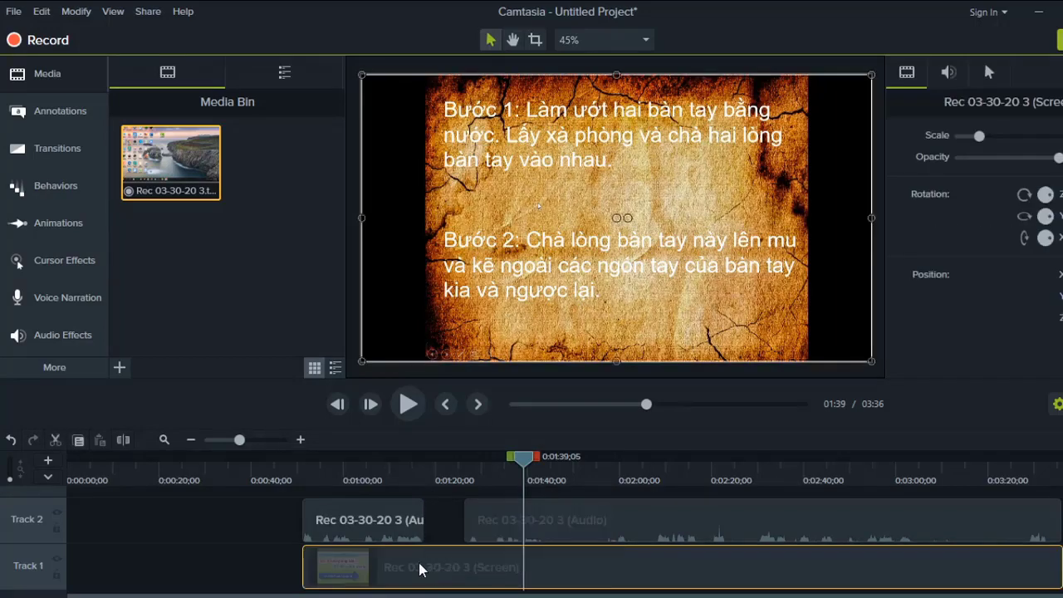
click(439, 488)
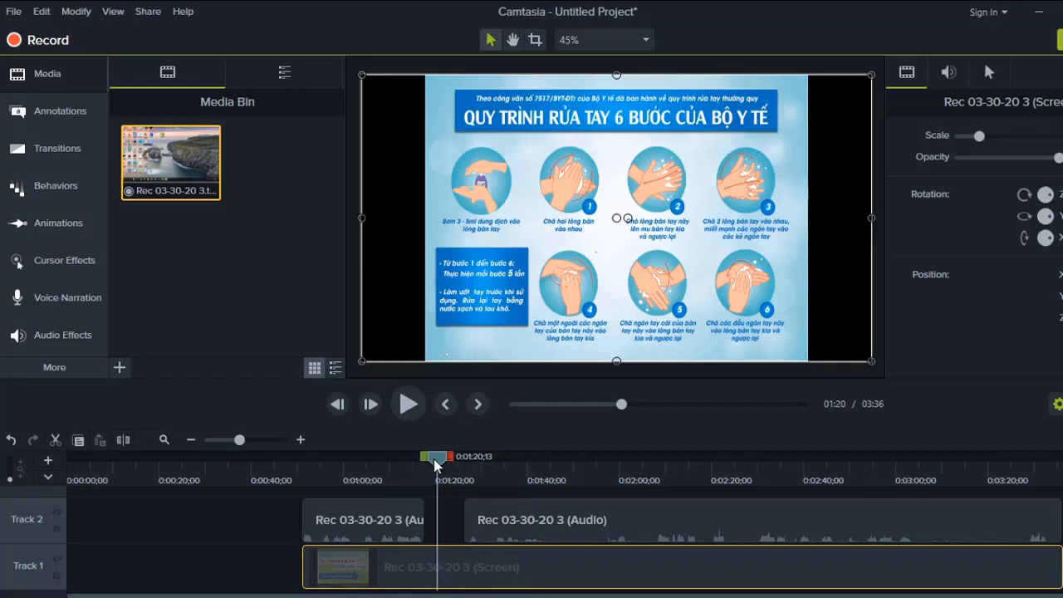
click(10, 440)
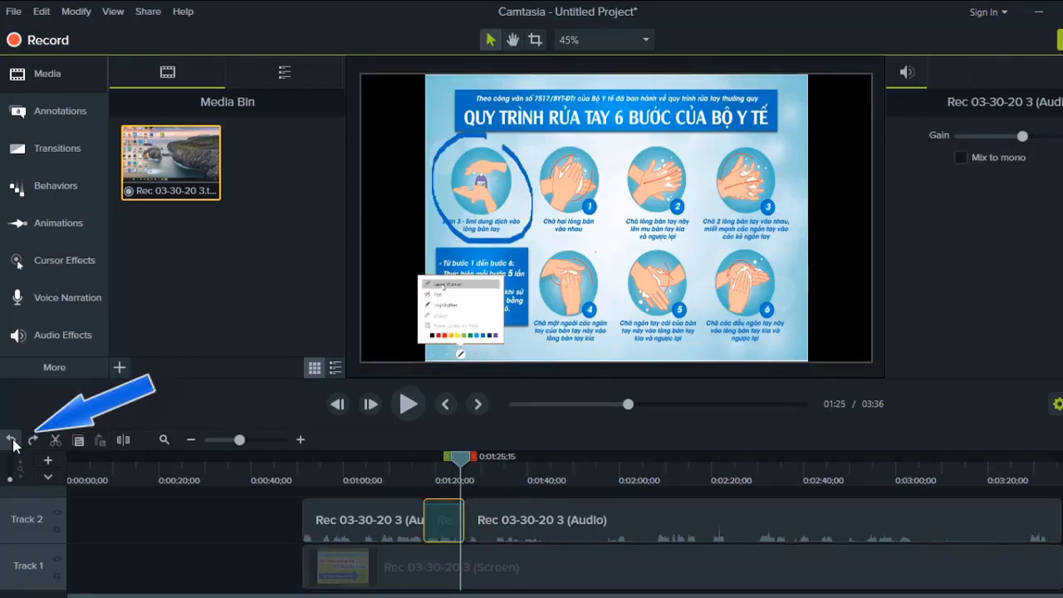
click(13, 441)
click(13, 441)
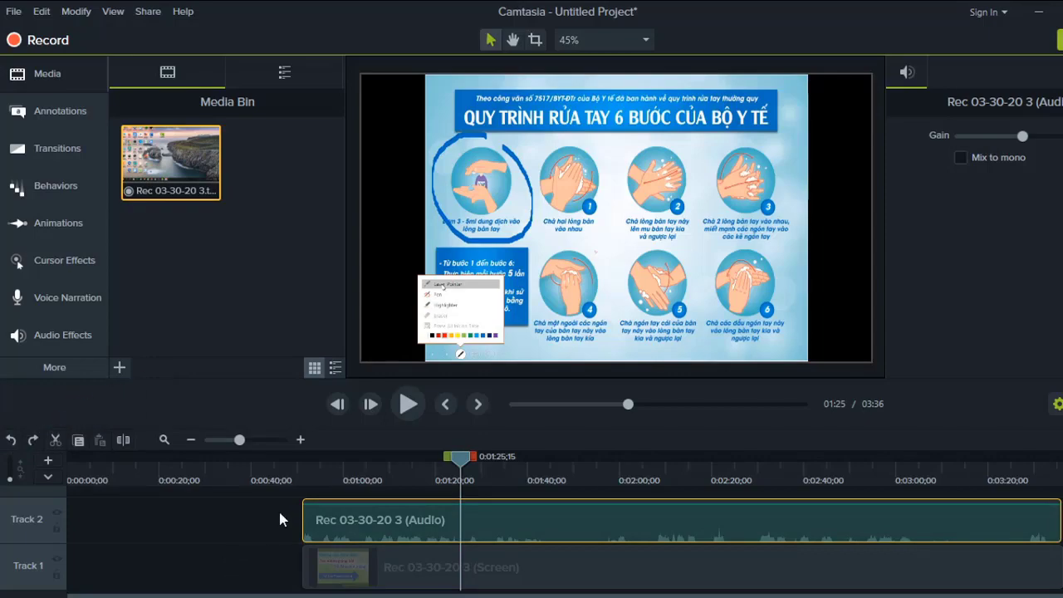
drag(278, 508, 420, 565)
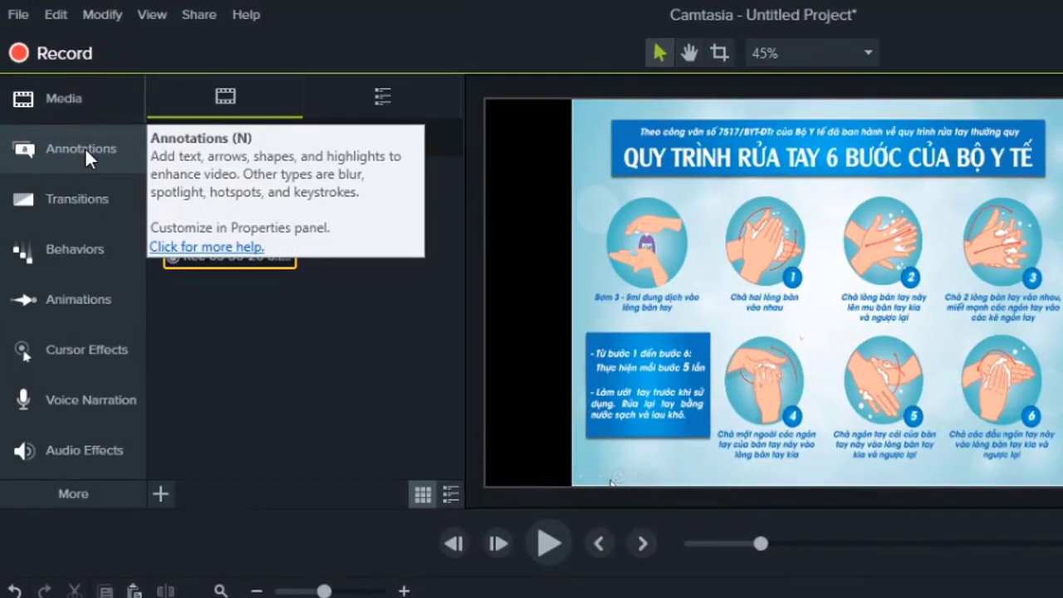
Step: Add a purple speech-bubble callout reading 'Thông báo', shrunk into the video's top-right corner
click(86, 149)
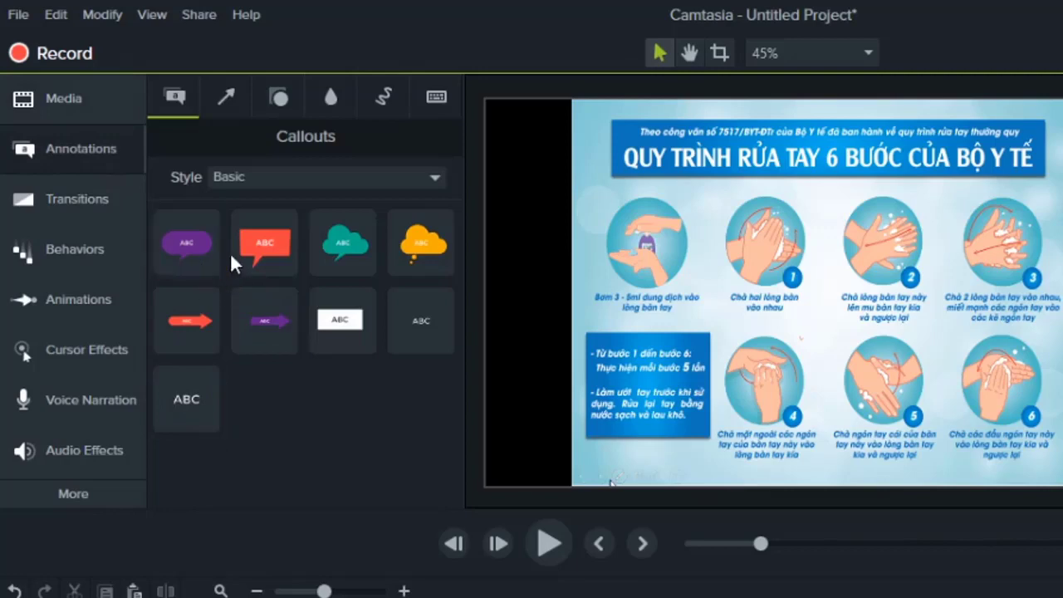
drag(185, 243, 577, 204)
double_click(598, 206)
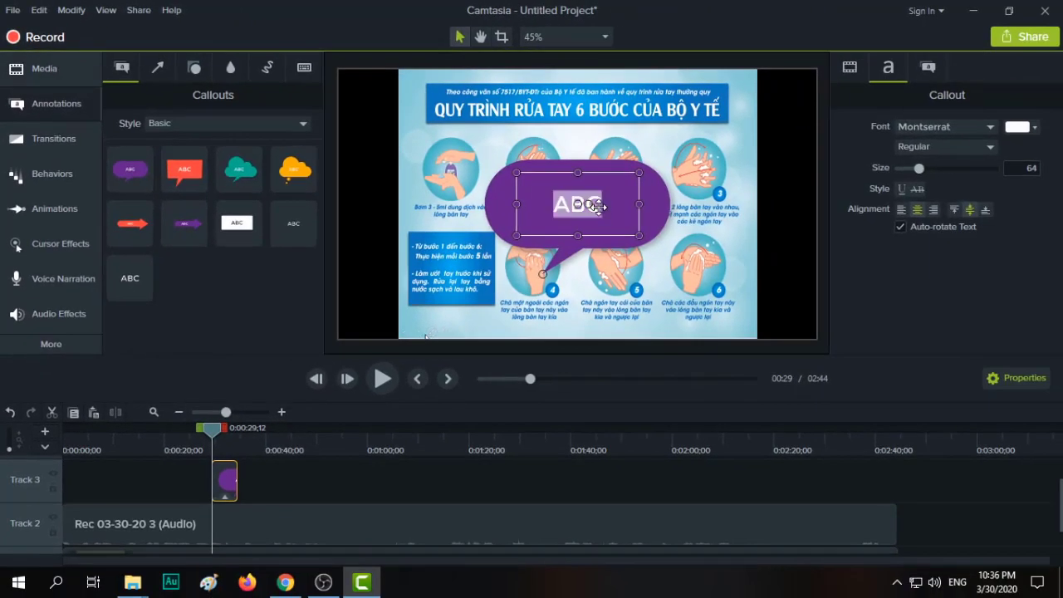
text(Thông)
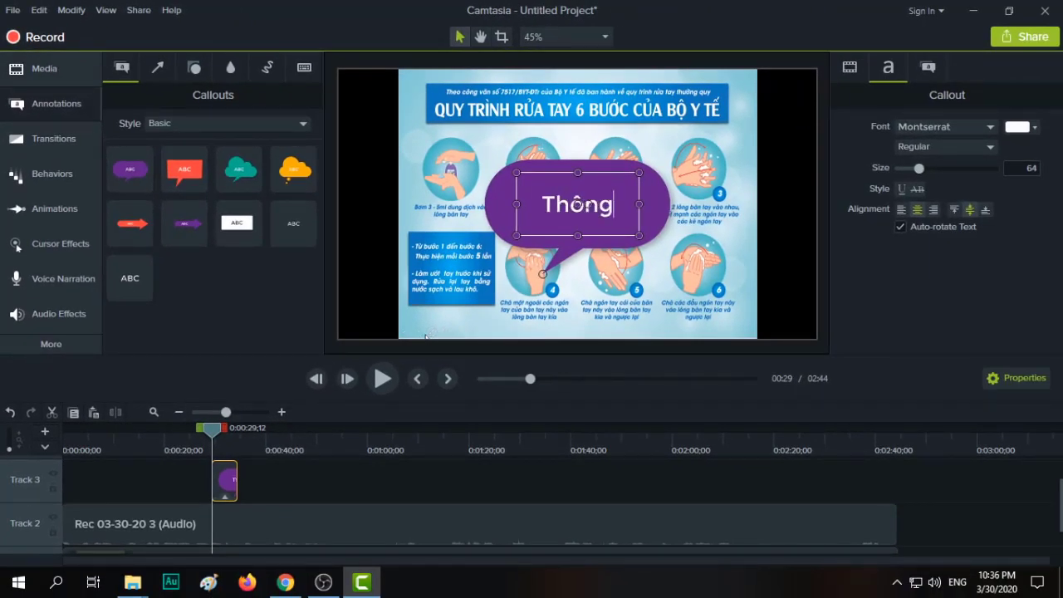
text( báo)
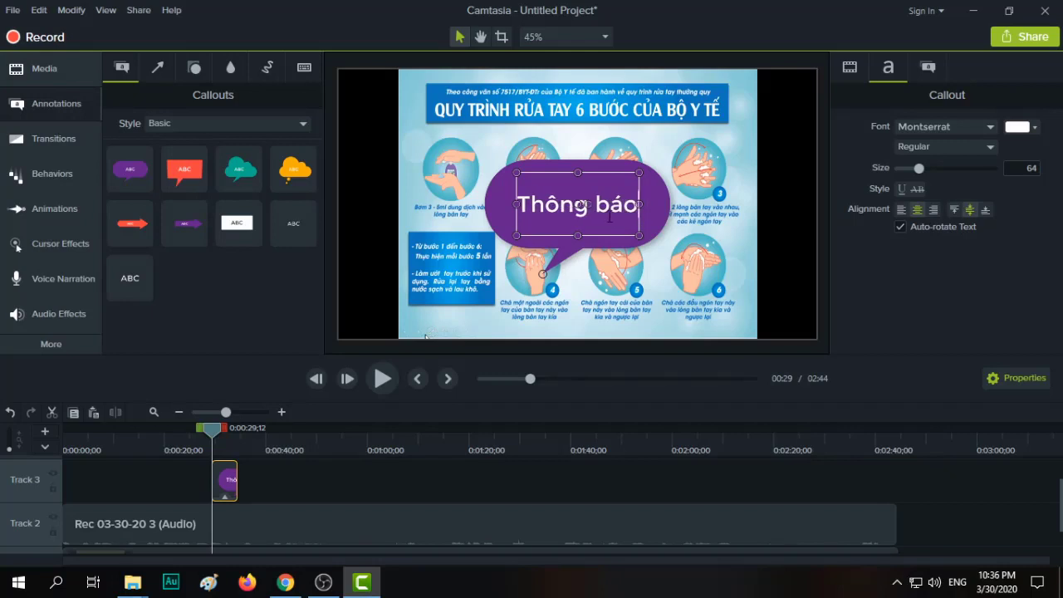
click(670, 233)
mouse_move(645, 218)
mouse_down()
mouse_move(769, 124)
mouse_move(797, 142)
mouse_up()
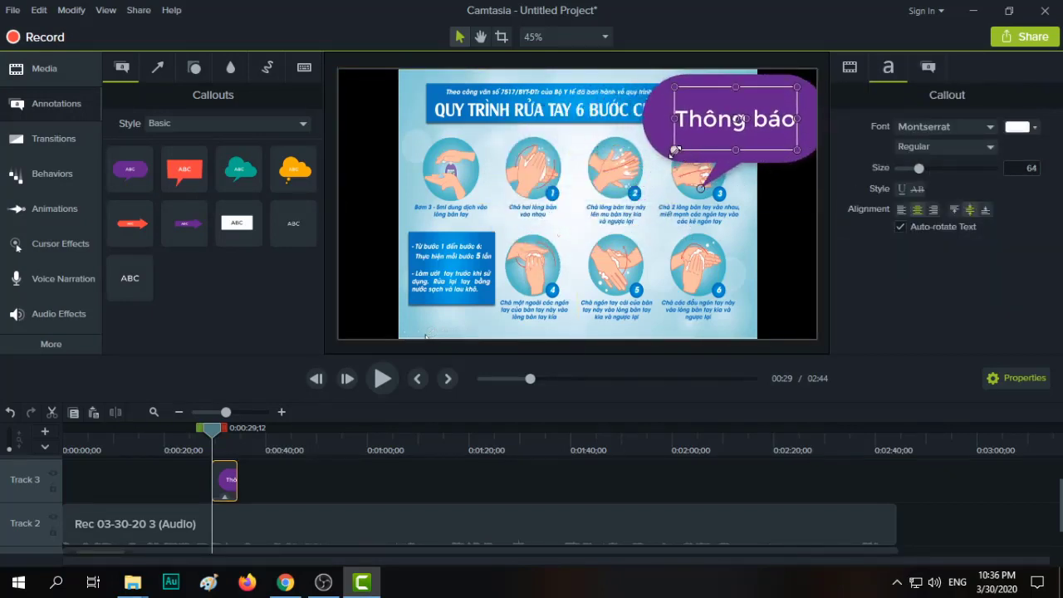
drag(674, 151, 706, 129)
drag(703, 193, 721, 168)
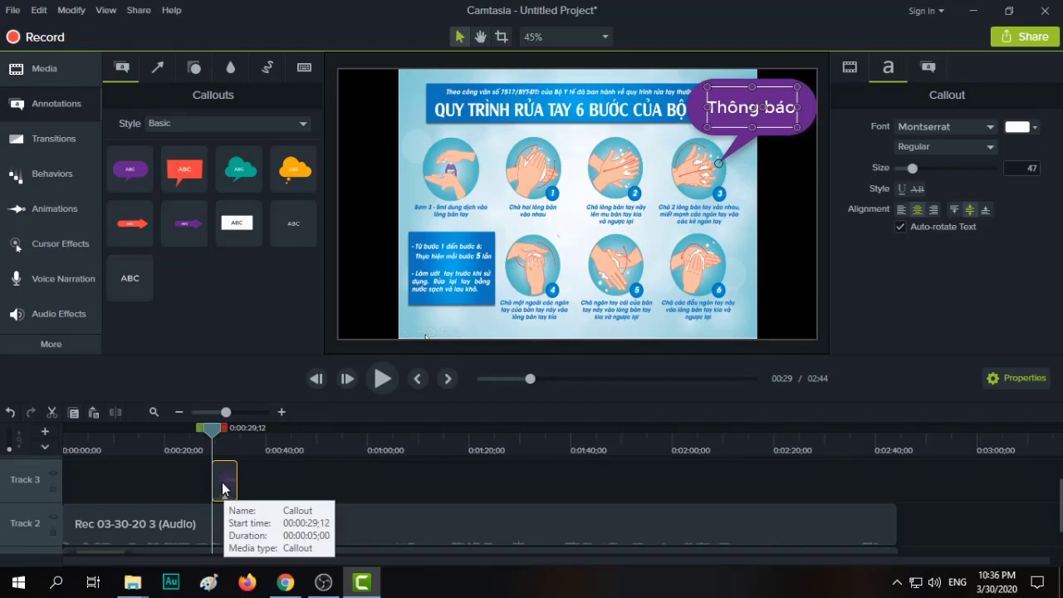
Step: Stretch the callout clip on Track 3 from 0:00 to the end of the audio
mouse_move(223, 488)
mouse_down()
mouse_move(322, 479)
mouse_move(73, 488)
mouse_up()
click(304, 449)
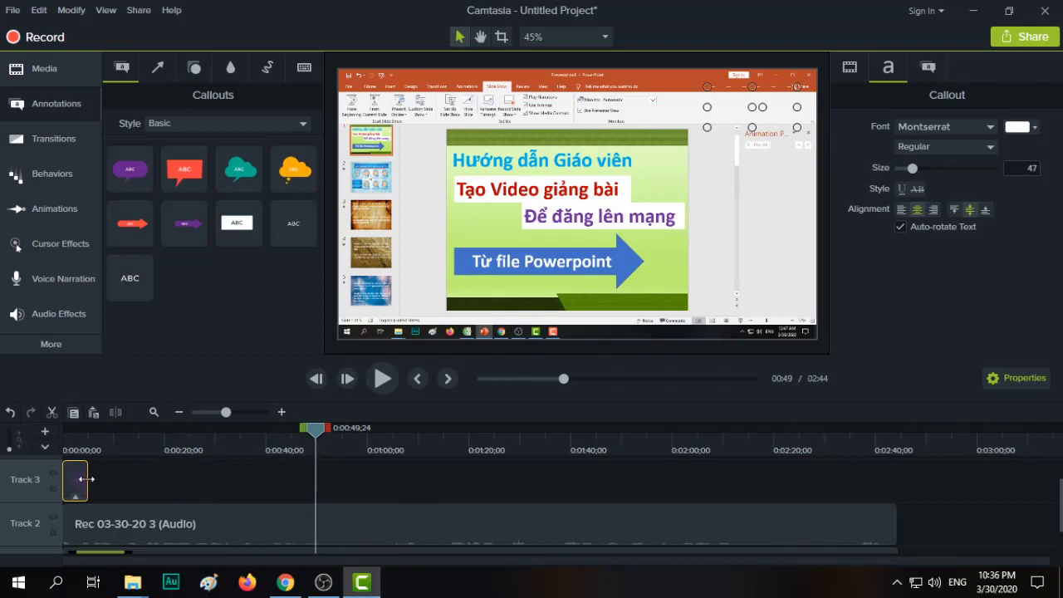
drag(81, 479, 750, 479)
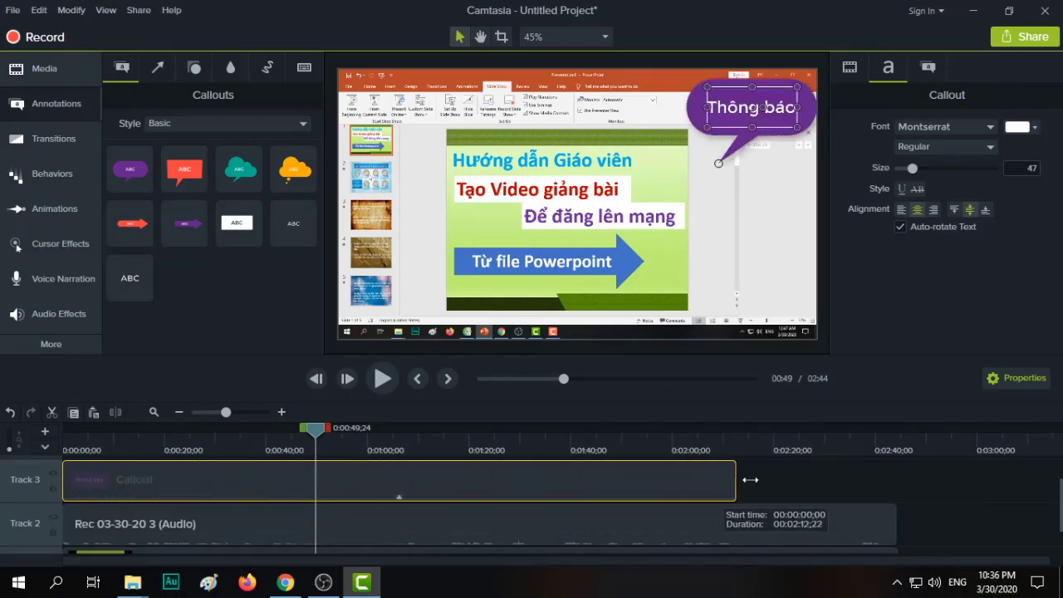
drag(750, 479, 896, 479)
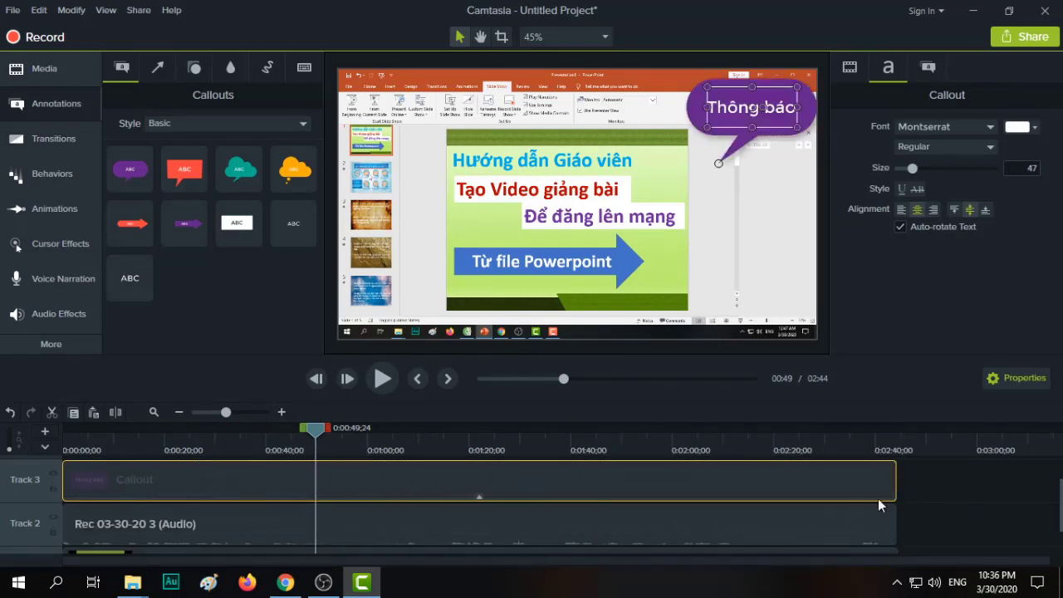
drag(554, 449, 721, 458)
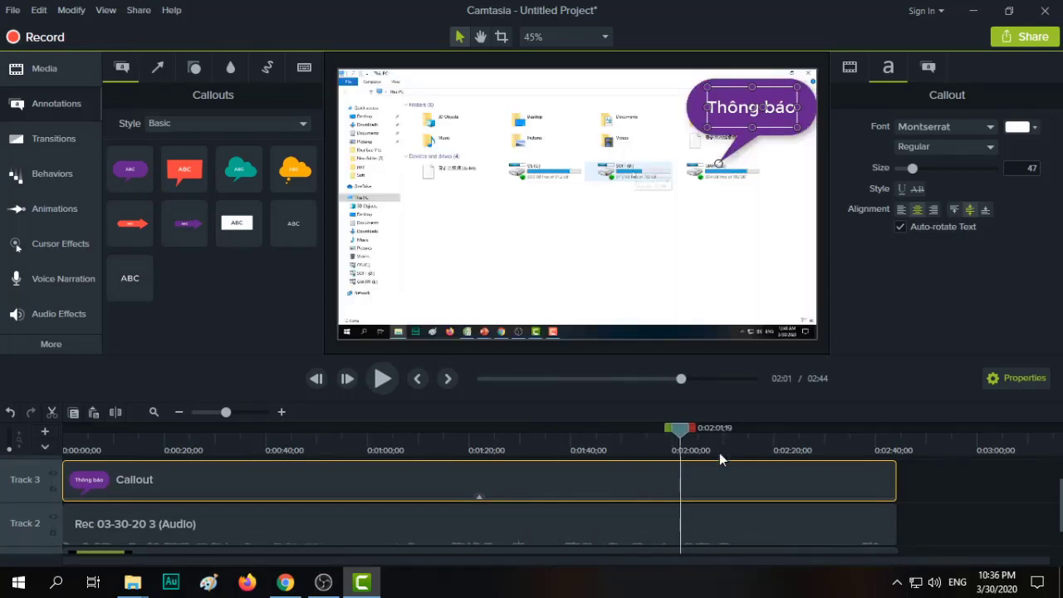
scroll(719, 471, up, 1)
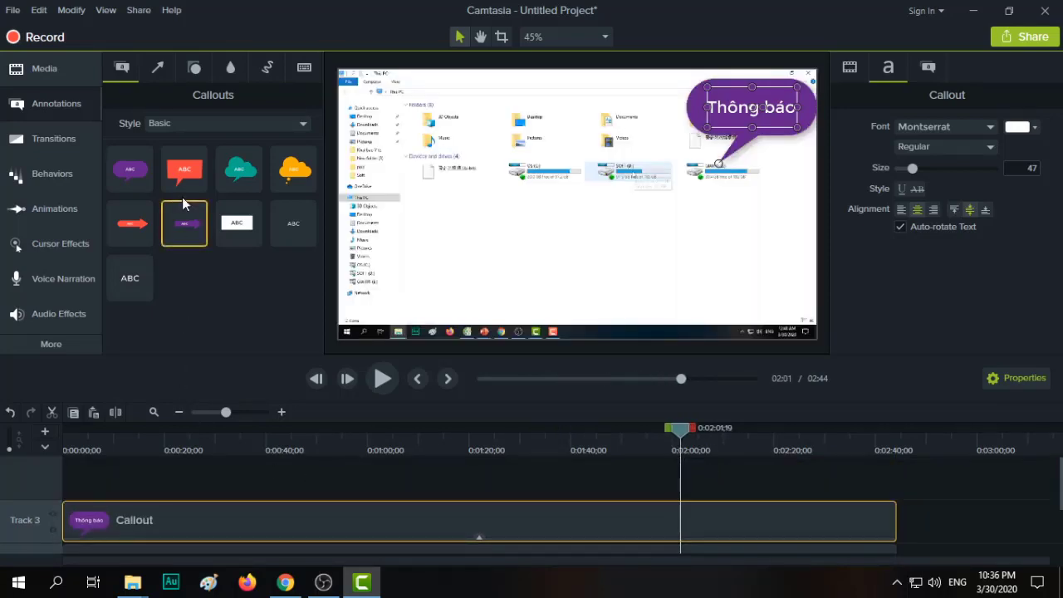
Step: Switch the callout style to Legacy and add the blue 'abc' seal callout
click(204, 123)
click(187, 191)
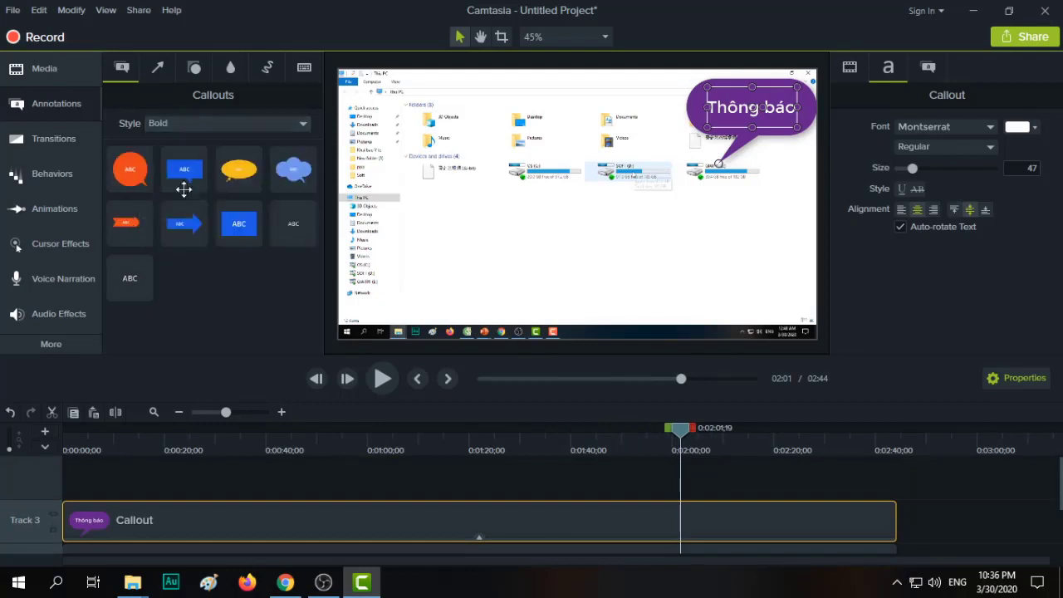
click(200, 123)
click(180, 227)
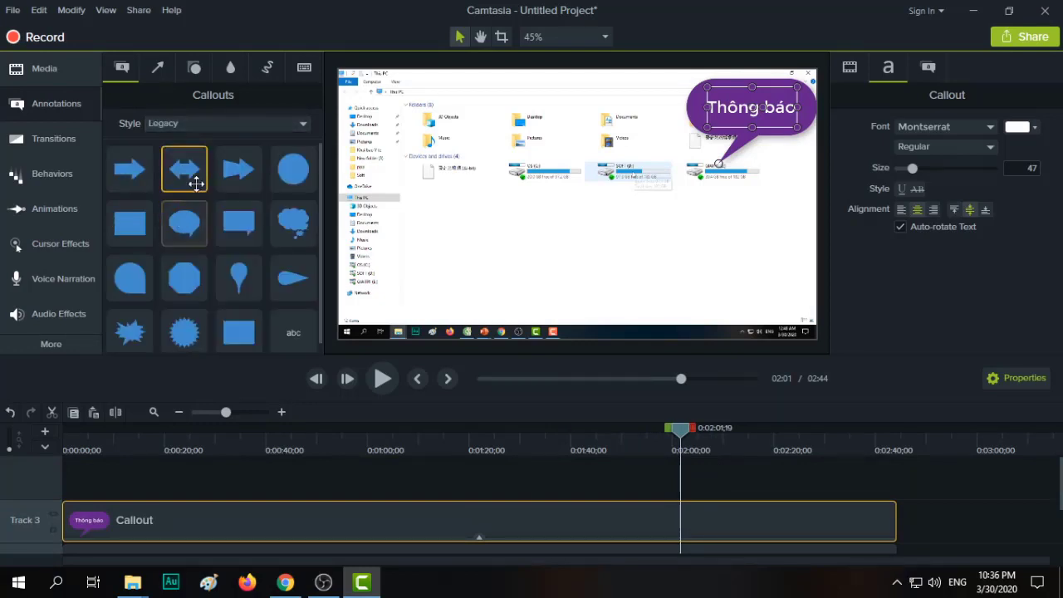
scroll(183, 335, down, 1)
double_click(184, 335)
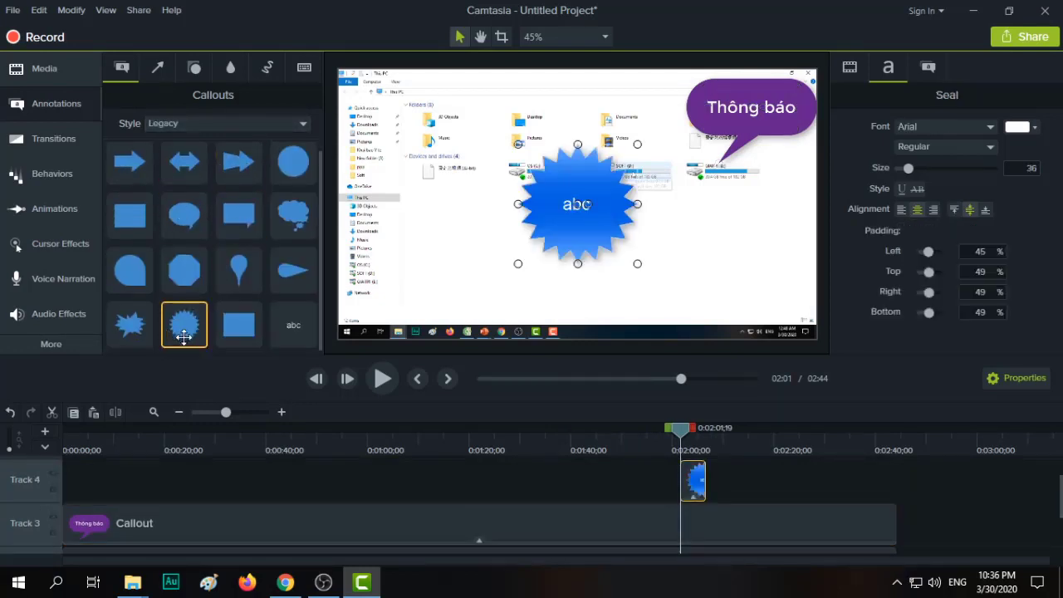
Step: Start the seal clip at about 0:20, lengthen it, and shrink it into the poster's lower-right corner
drag(696, 486, 183, 491)
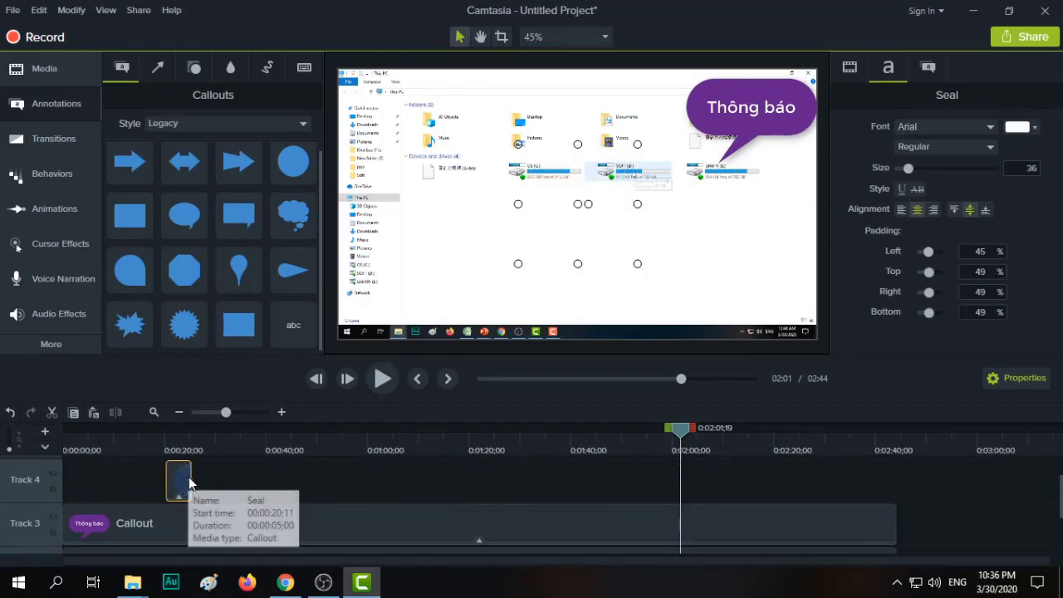
drag(190, 481, 409, 482)
click(372, 441)
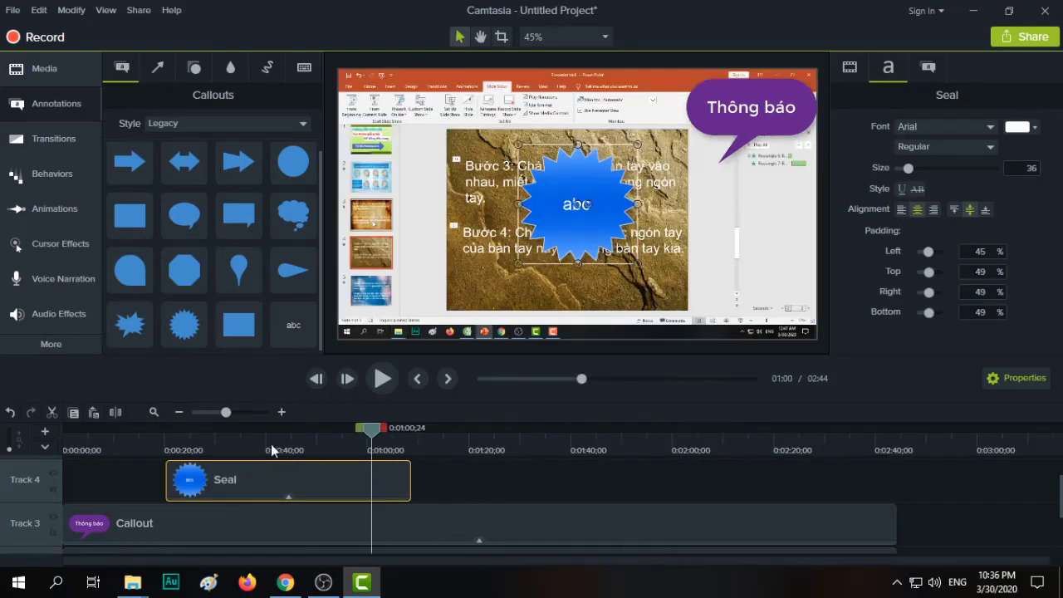
click(272, 449)
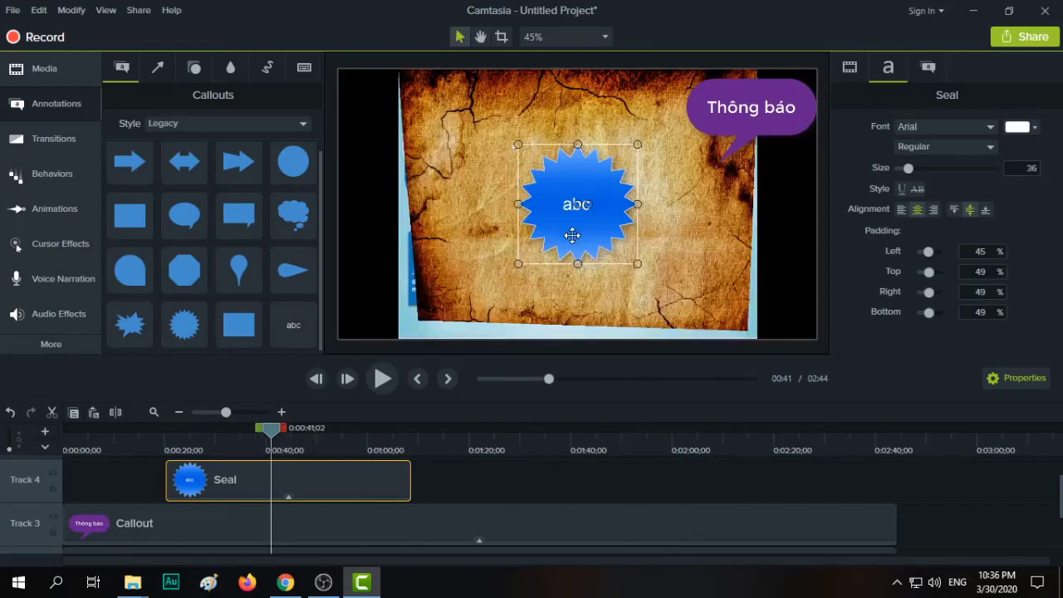
click(173, 448)
drag(607, 198, 769, 302)
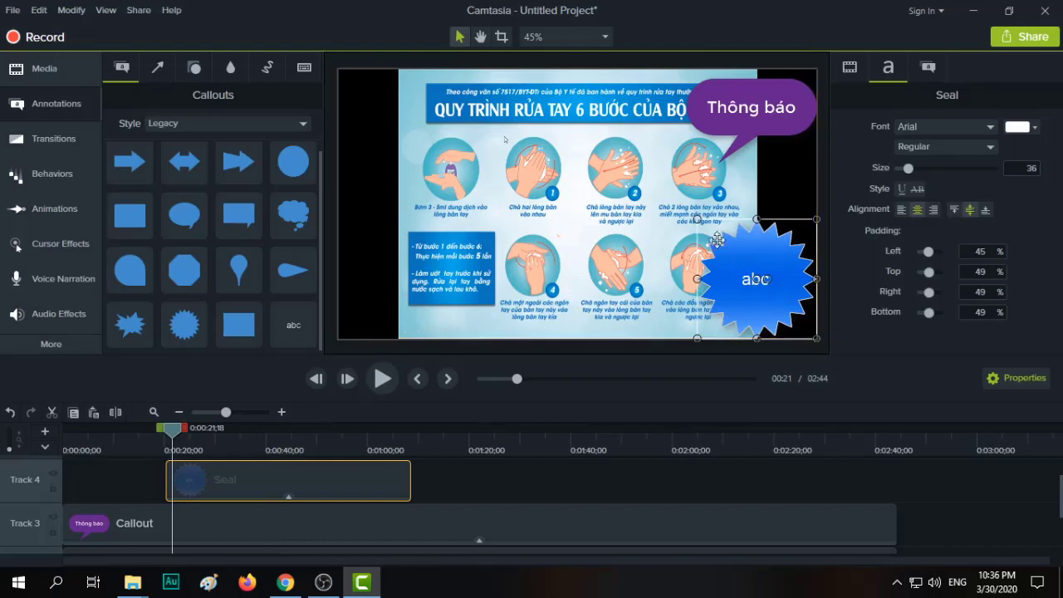
drag(696, 217, 733, 255)
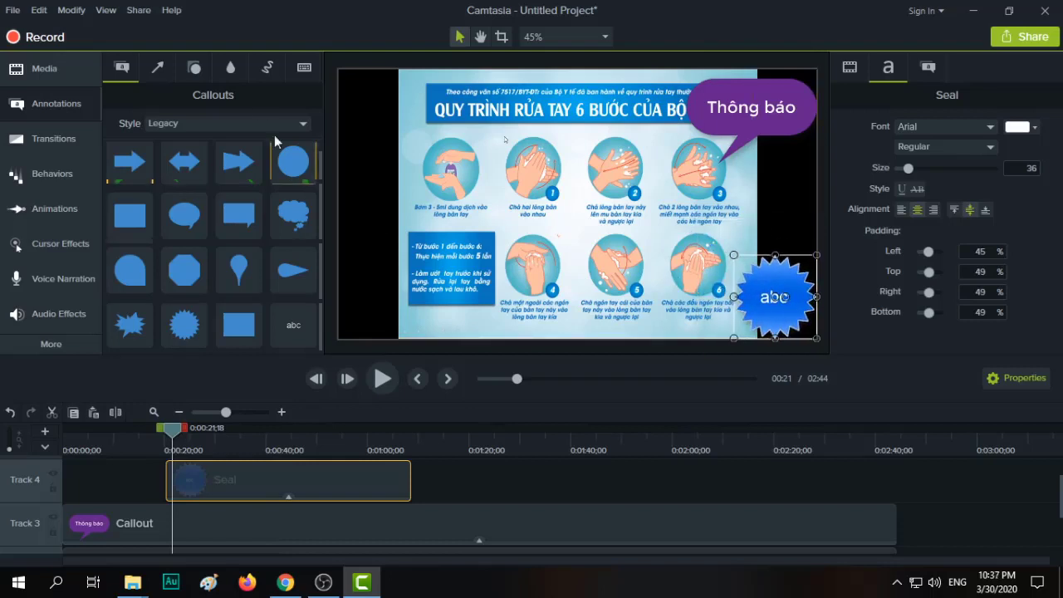
Step: Browse the arrows, shapes, blur and sketch motion annotation tabs, then bring up Transitions
click(144, 71)
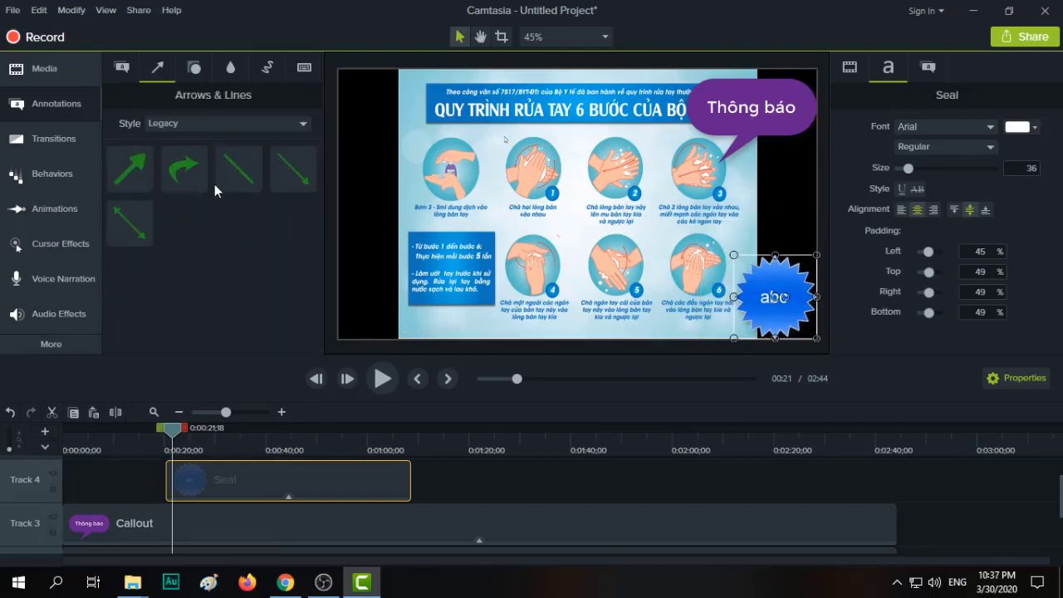
click(192, 79)
click(231, 72)
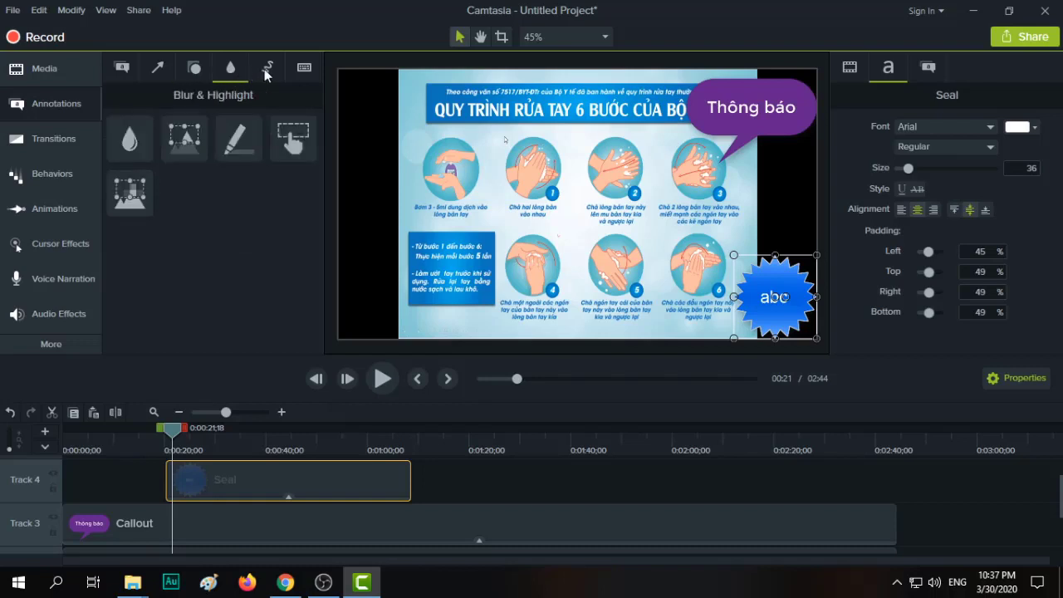
click(268, 67)
click(52, 139)
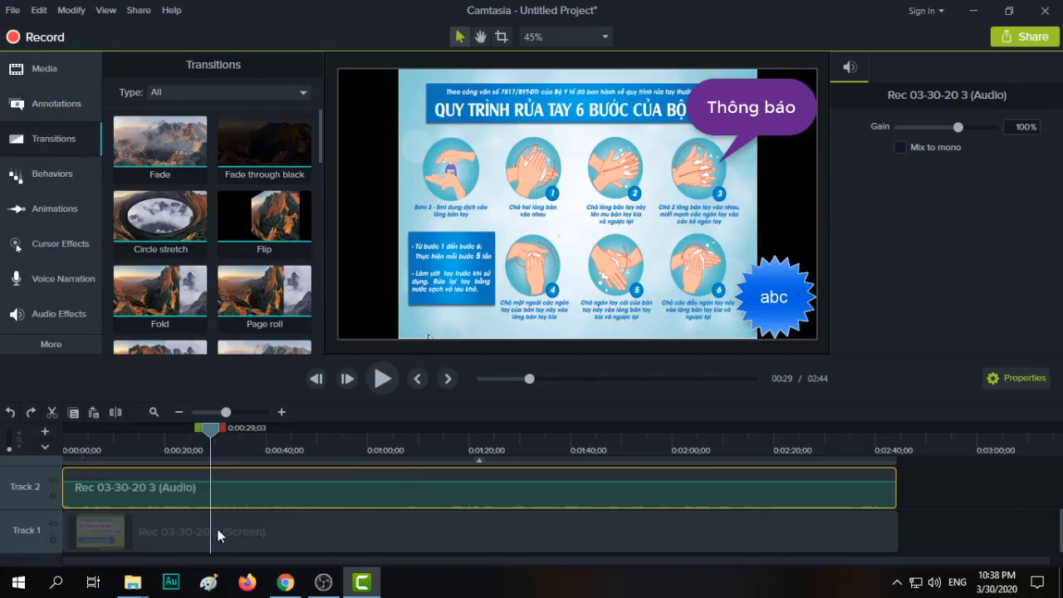
Step: Split the Track 1 screen clip at 0:47
mouse_move(210, 429)
mouse_down()
mouse_move(184, 431)
mouse_move(305, 429)
mouse_up()
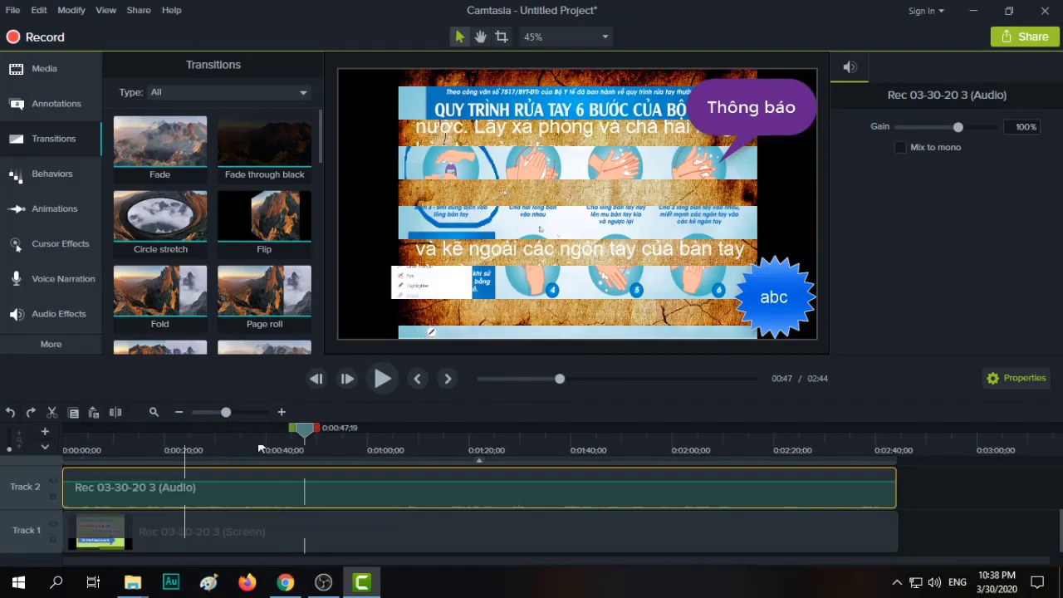
click(321, 535)
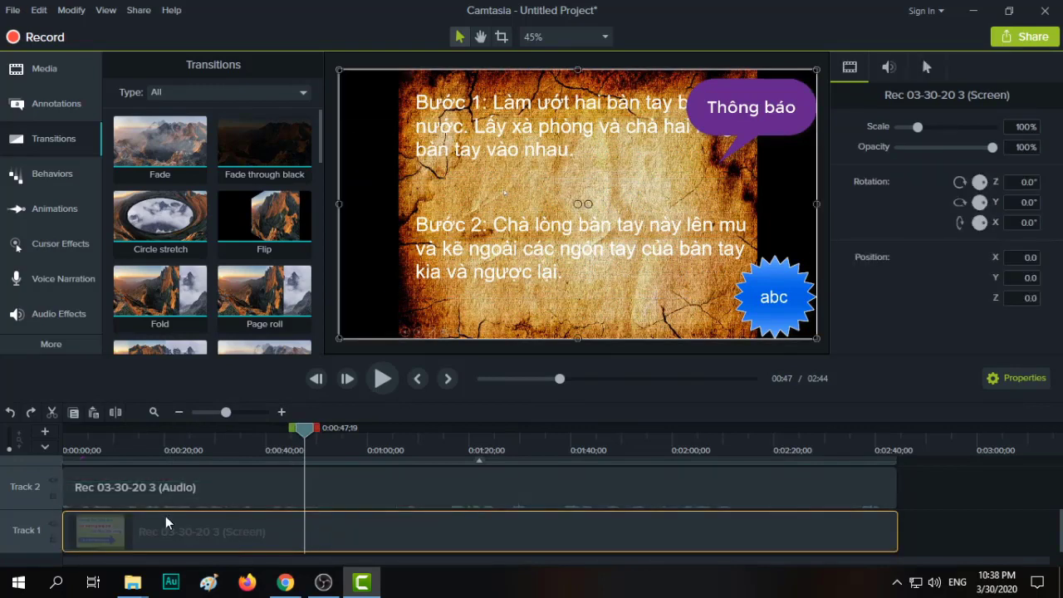
click(115, 412)
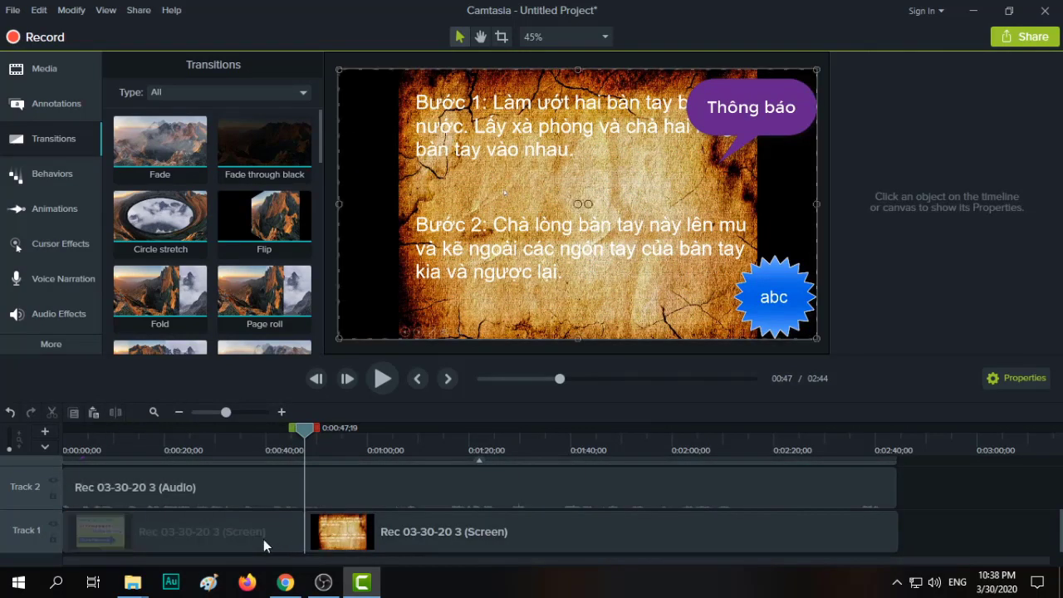
click(366, 549)
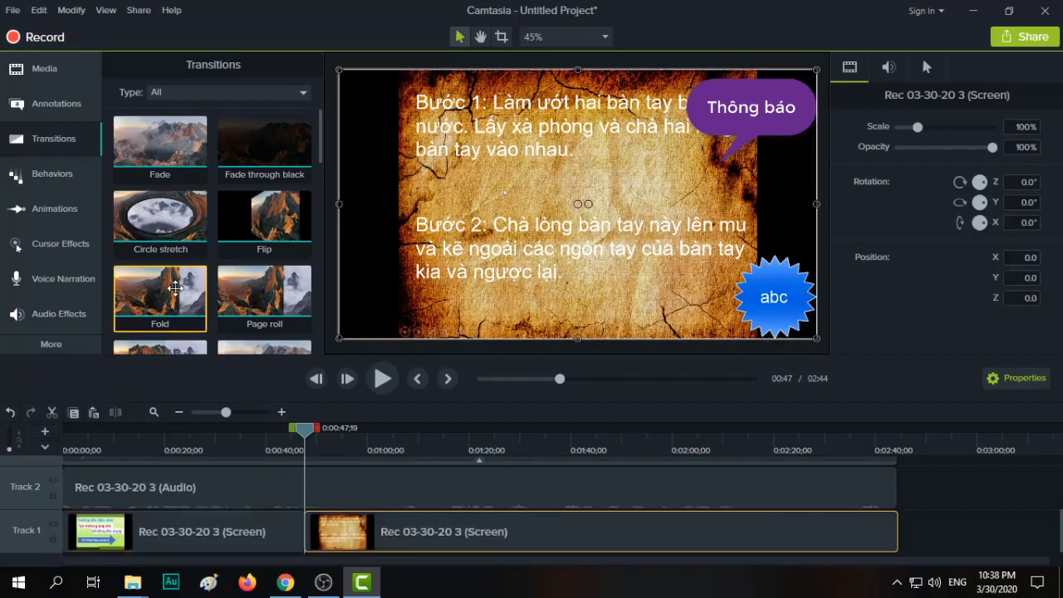
Step: Place a Fold transition between the two screen-clip pieces and preview it
mouse_move(152, 285)
mouse_down()
mouse_move(266, 535)
mouse_move(399, 535)
mouse_up()
drag(150, 294, 300, 531)
click(297, 449)
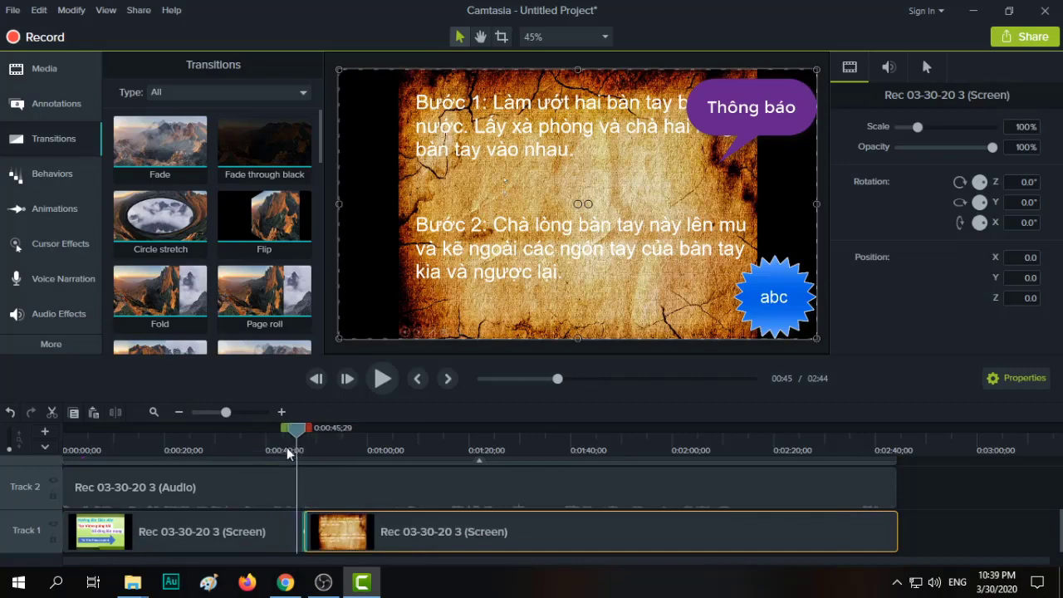
click(382, 379)
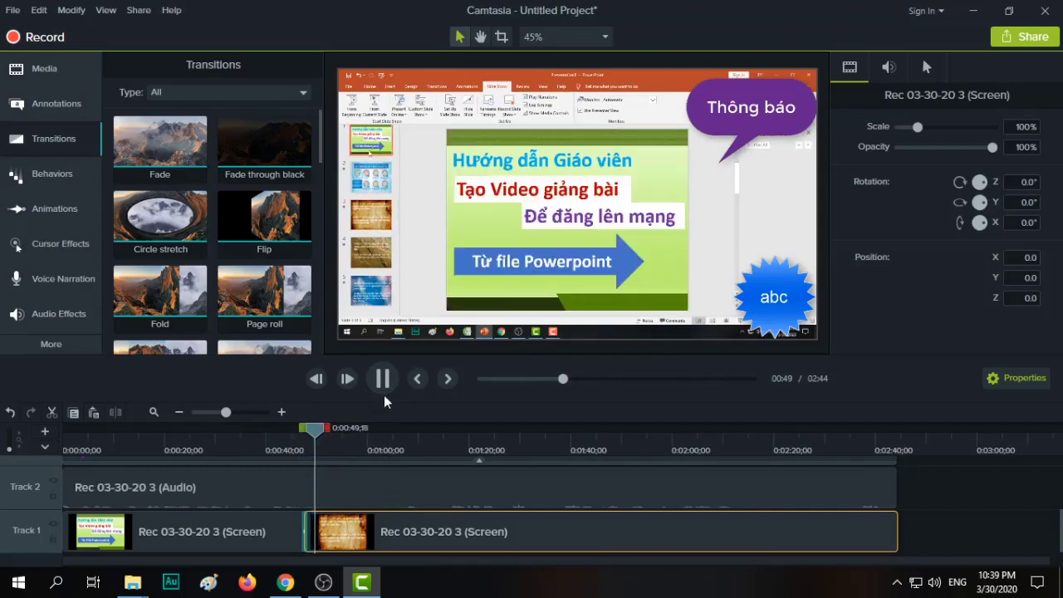
key(space)
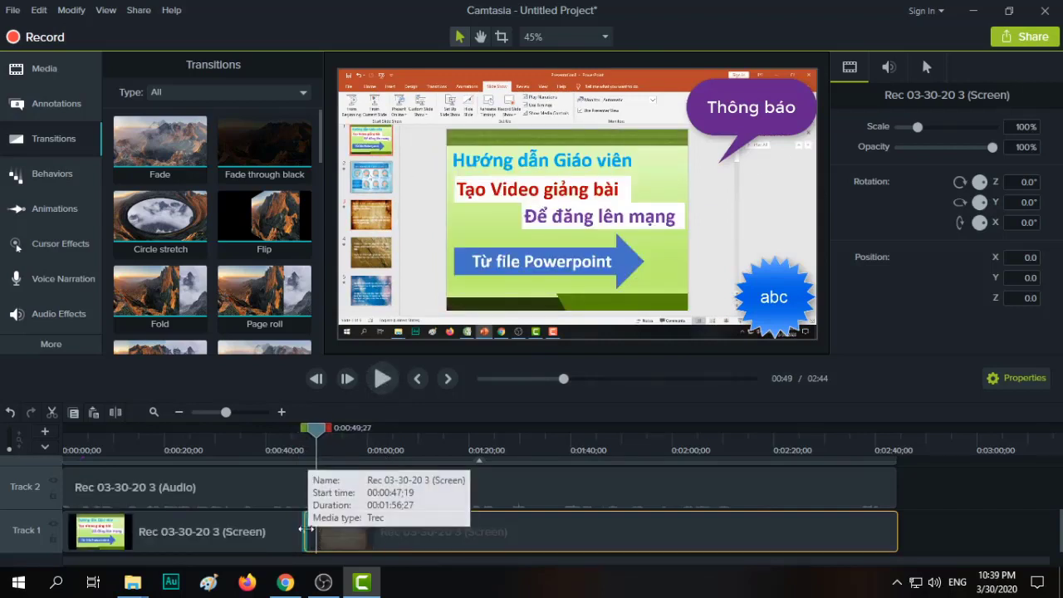
Step: Give the blue 'abc' seal callout the Jump And Fall behavior and preview it from about 0:19
click(46, 183)
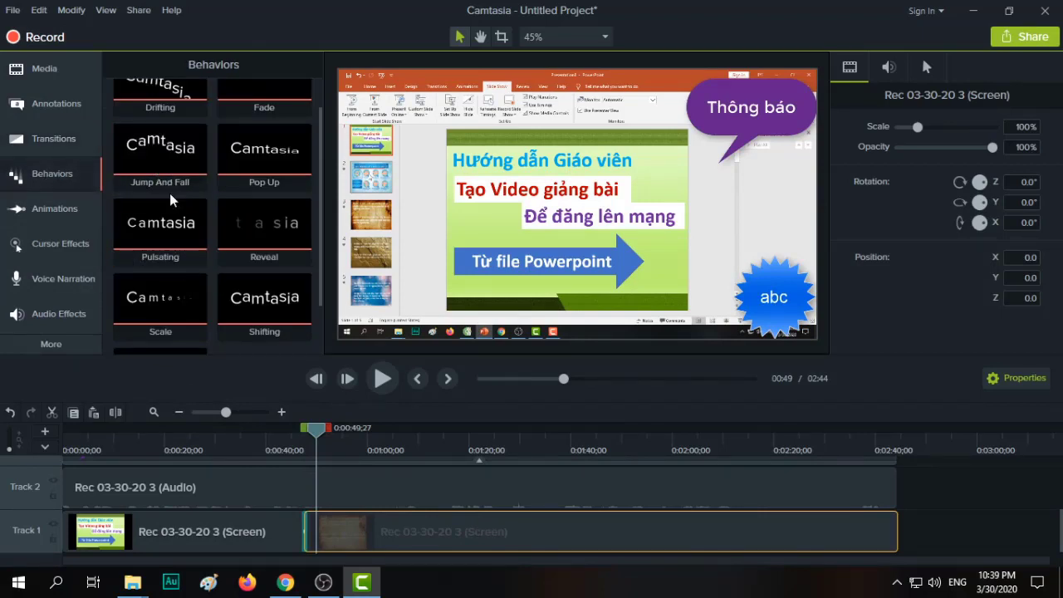
scroll(263, 473, up, 1)
scroll(263, 473, up, 1)
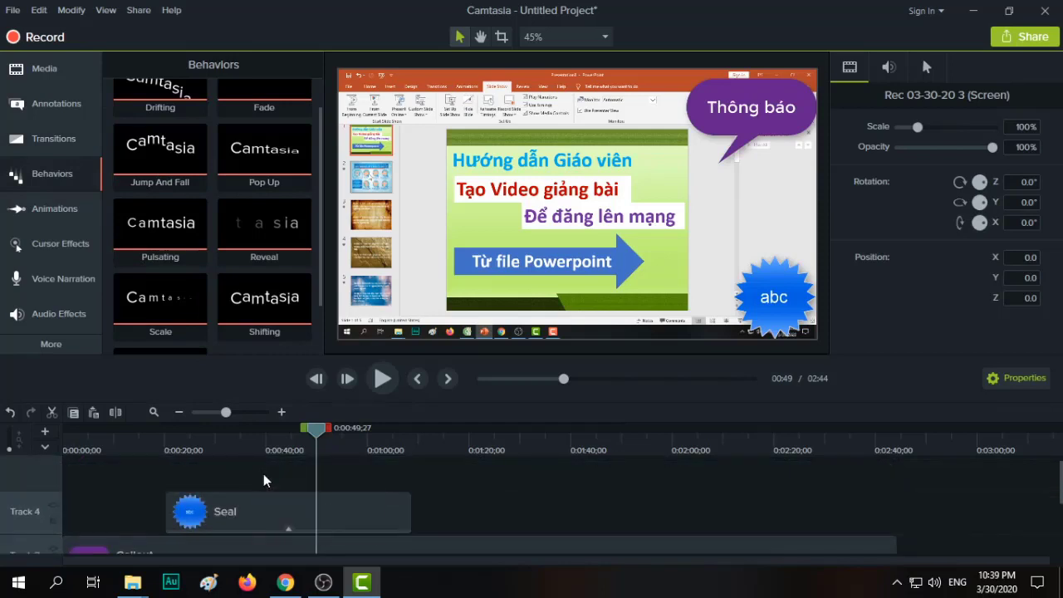
click(243, 515)
click(245, 469)
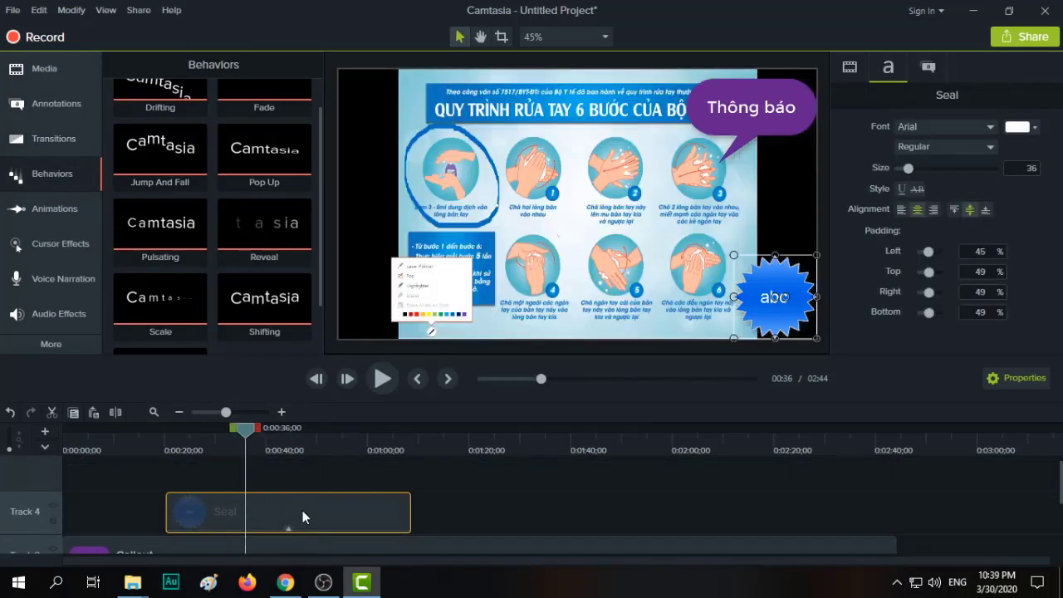
right_click(159, 154)
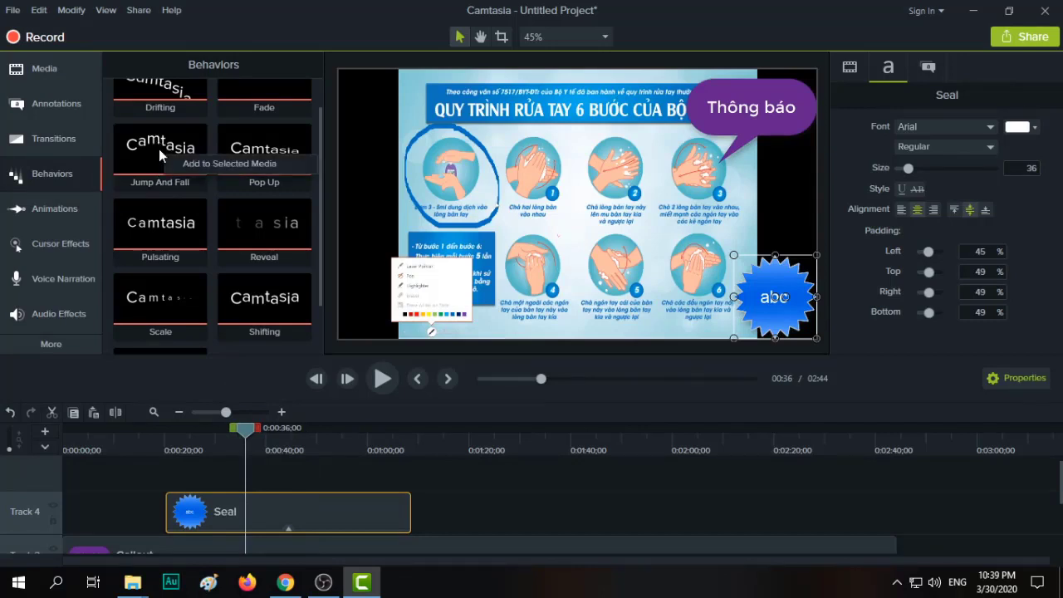
click(204, 165)
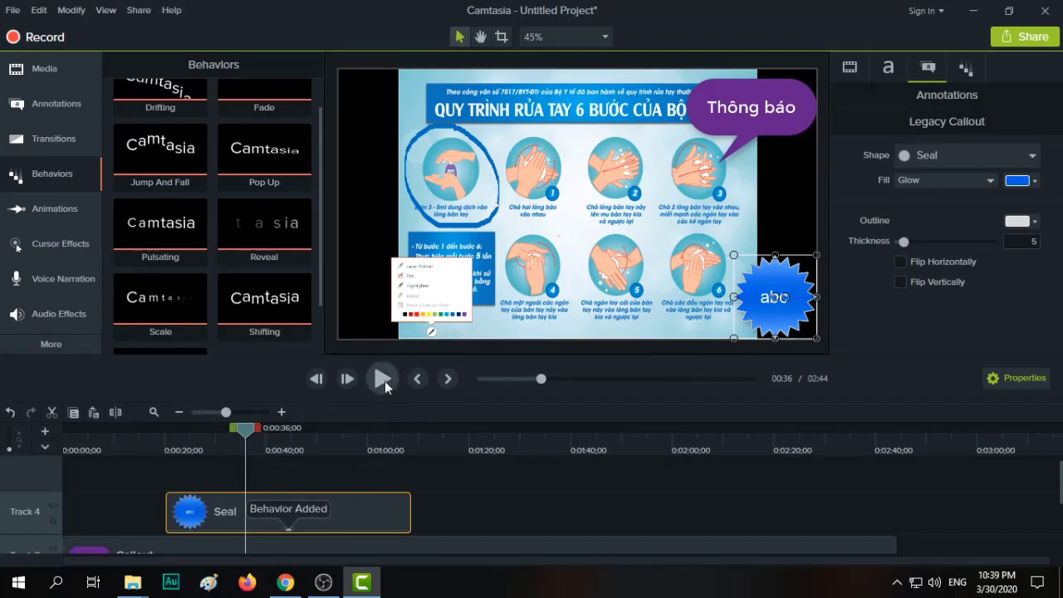
click(164, 438)
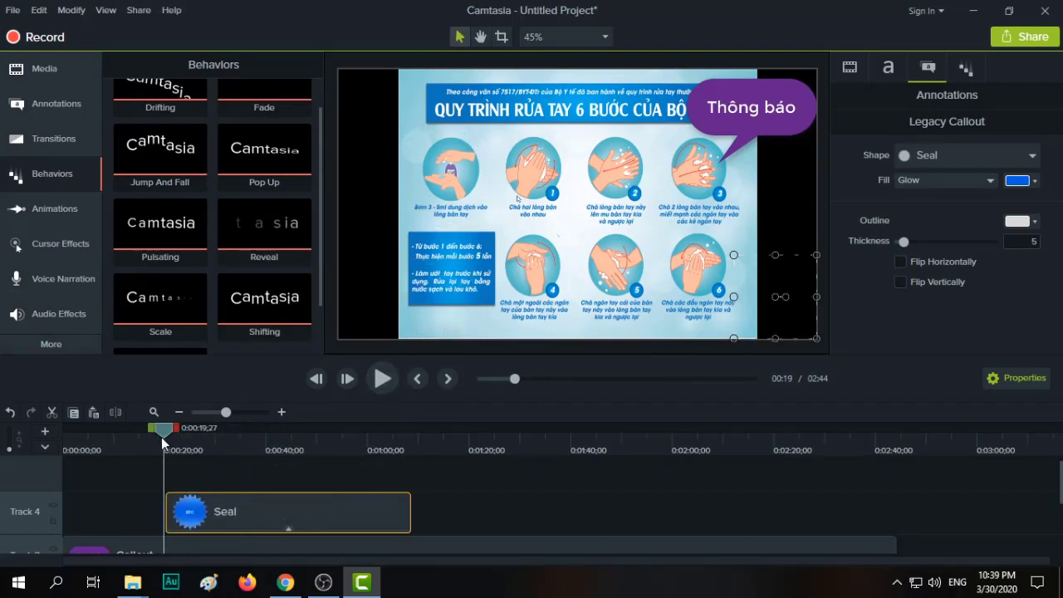
click(157, 439)
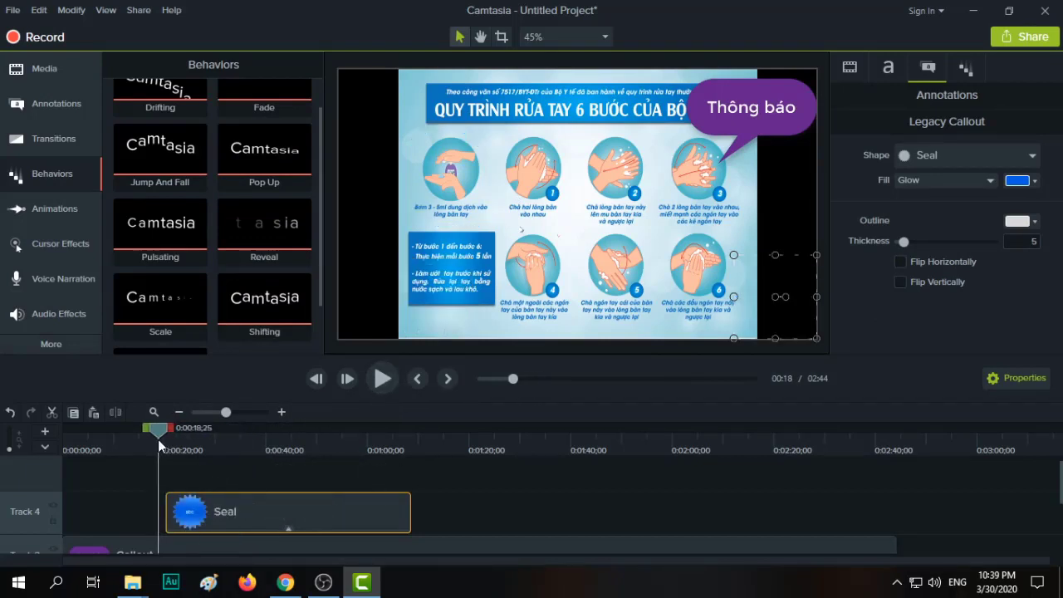
click(384, 384)
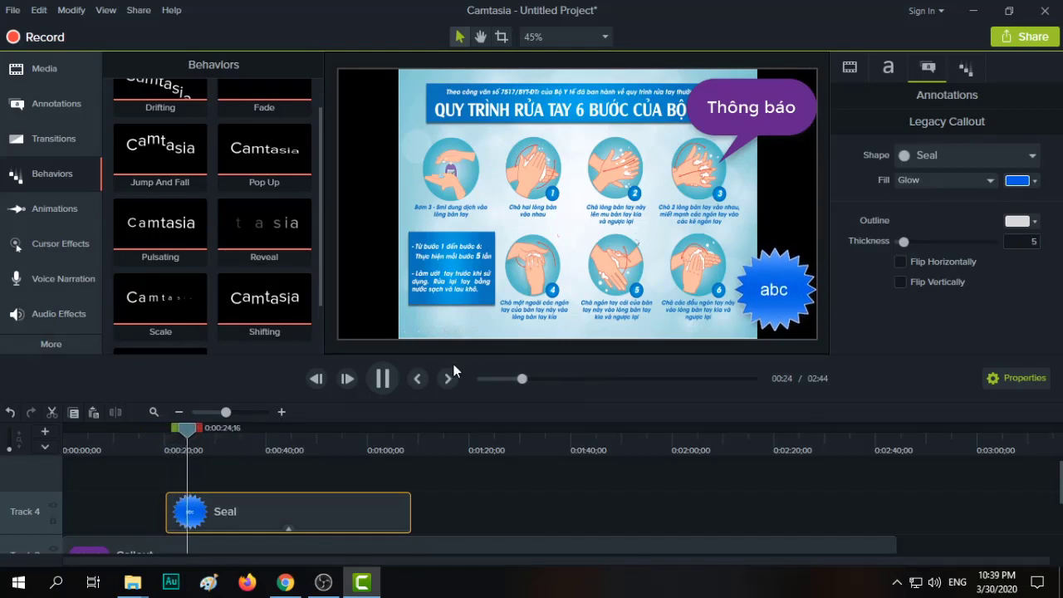
click(387, 381)
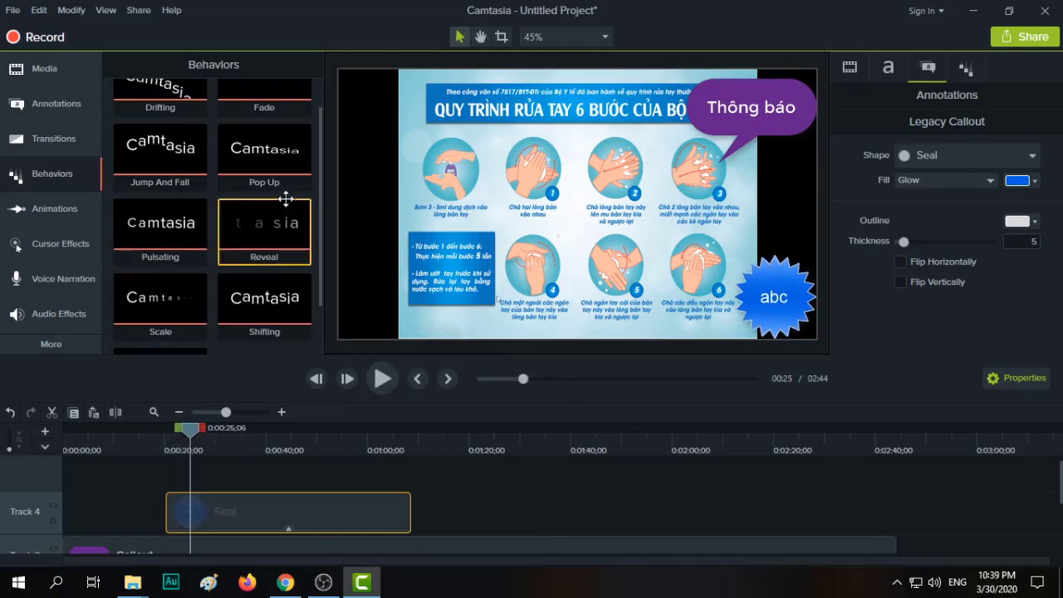
Step: Give the purple 'Thông báo' callout the Shifting behavior and preview it from the start
scroll(274, 322, down, 1)
scroll(399, 498, down, 2)
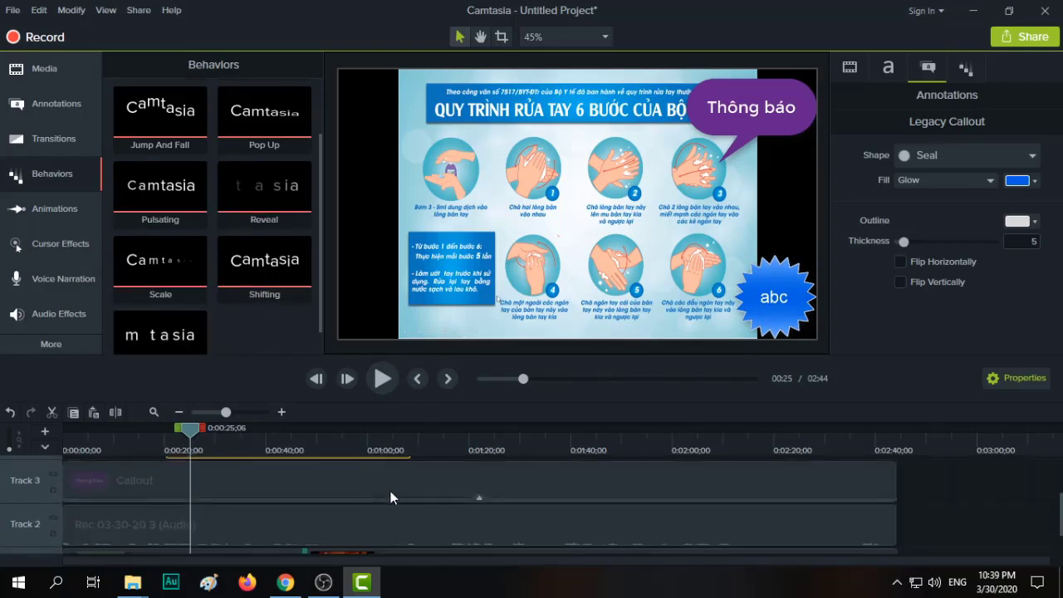
click(371, 480)
scroll(311, 486, up, 1)
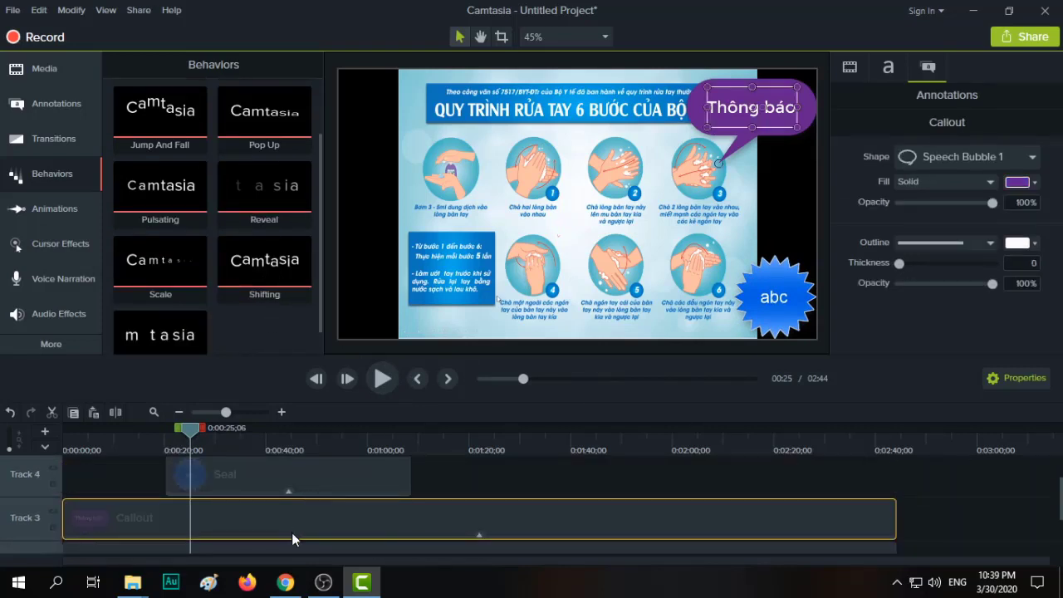
right_click(259, 266)
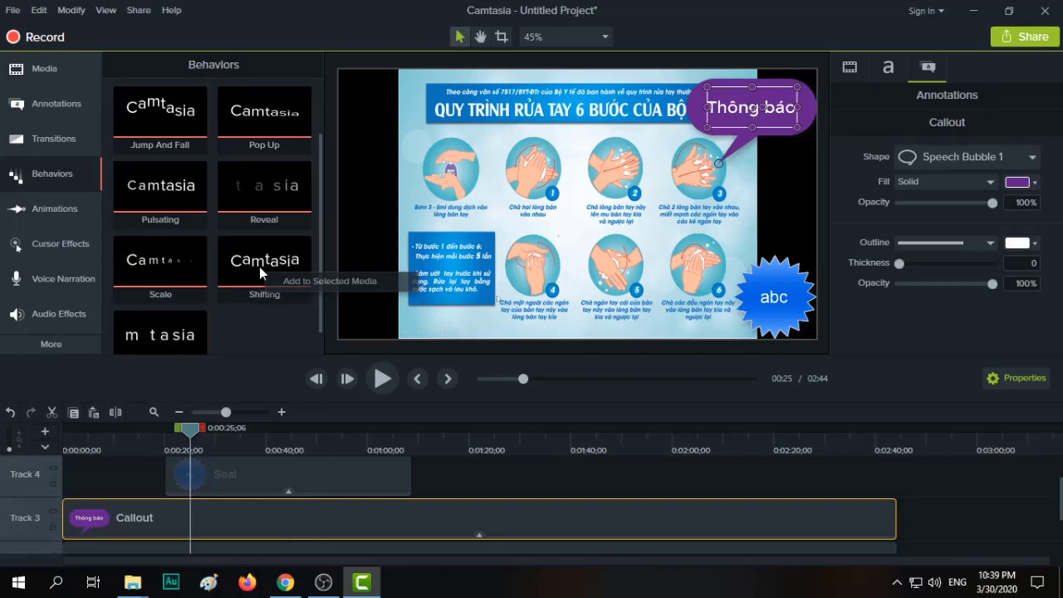
click(303, 282)
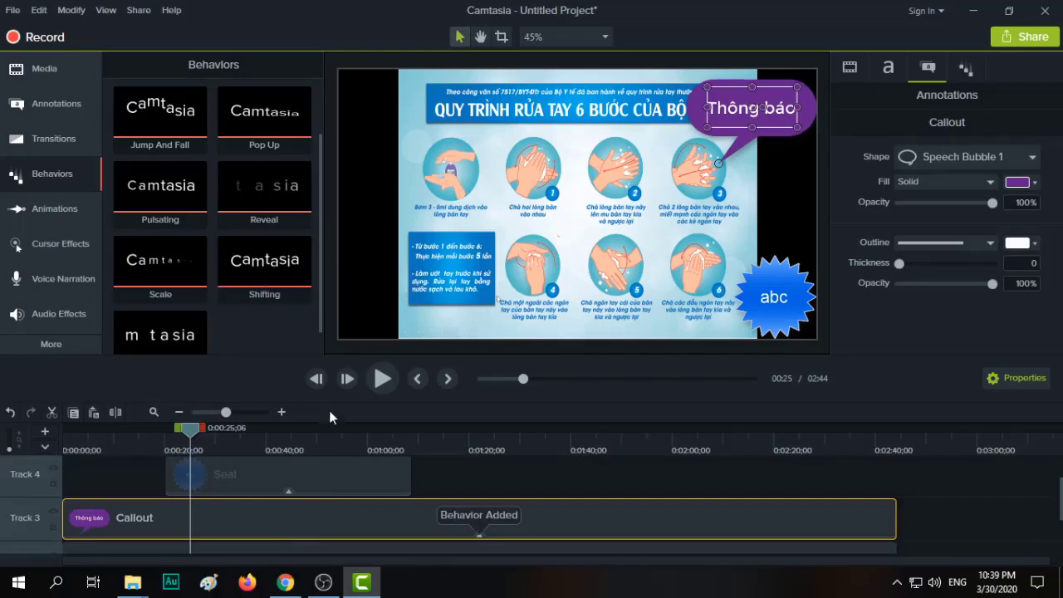
click(66, 440)
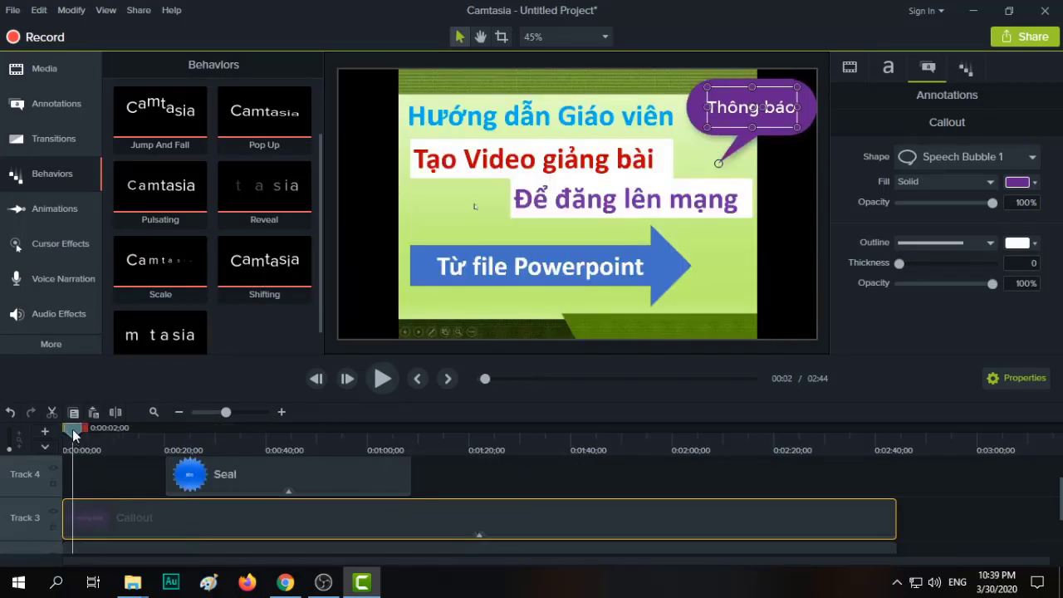
click(377, 390)
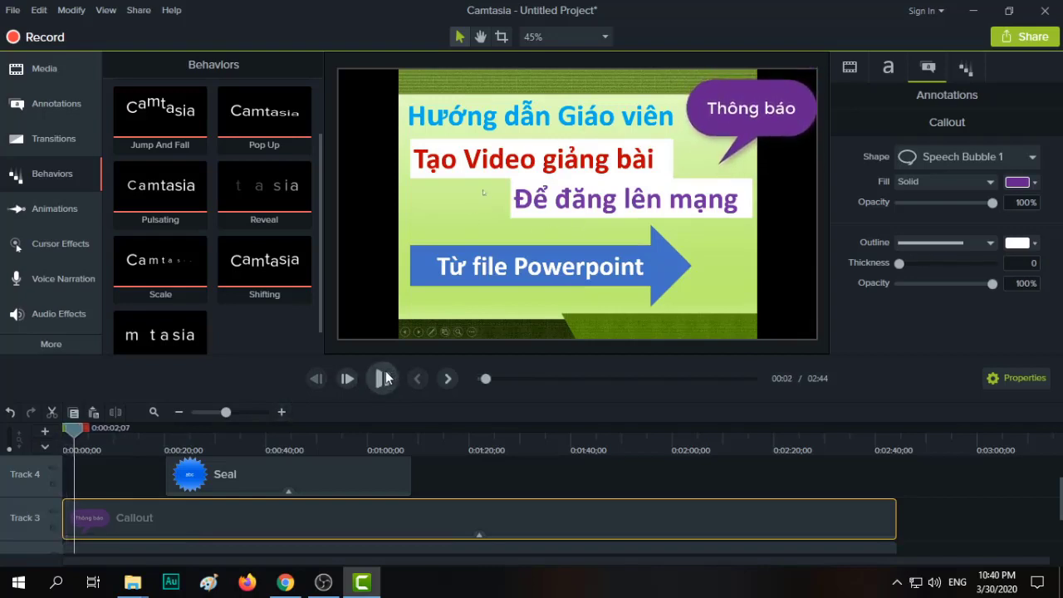
key(space)
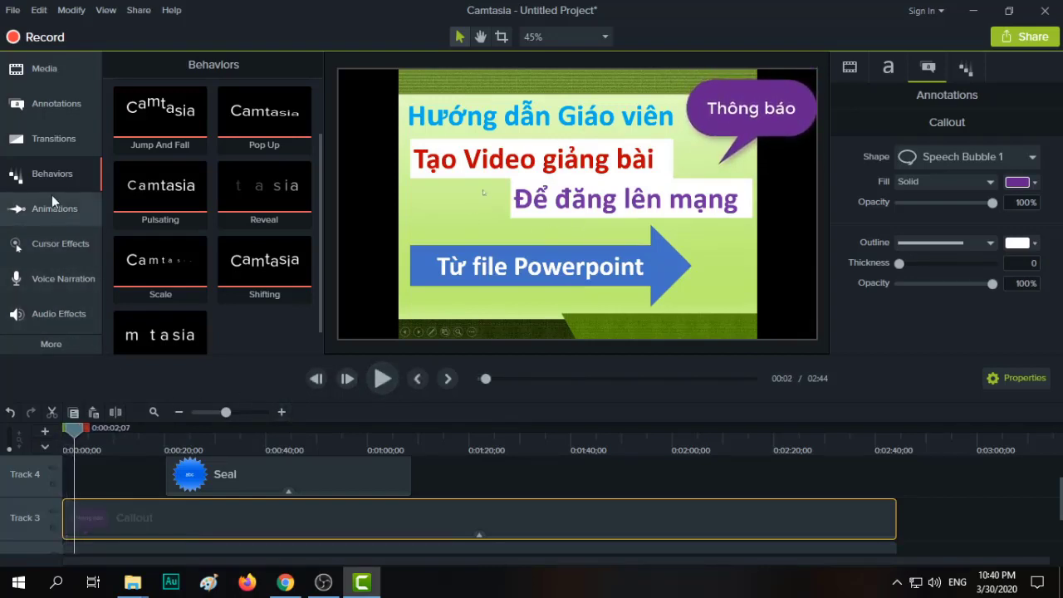
Step: Add a Zoom-n-Pan zoom at 1:04 enlarging the slide title to about 197%, and preview it
click(51, 210)
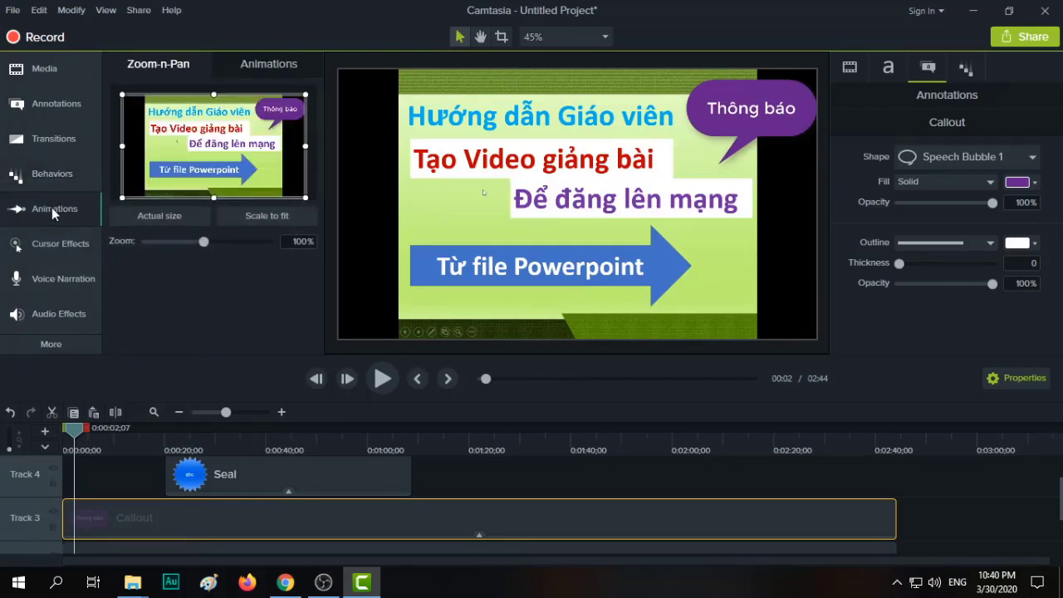
click(391, 446)
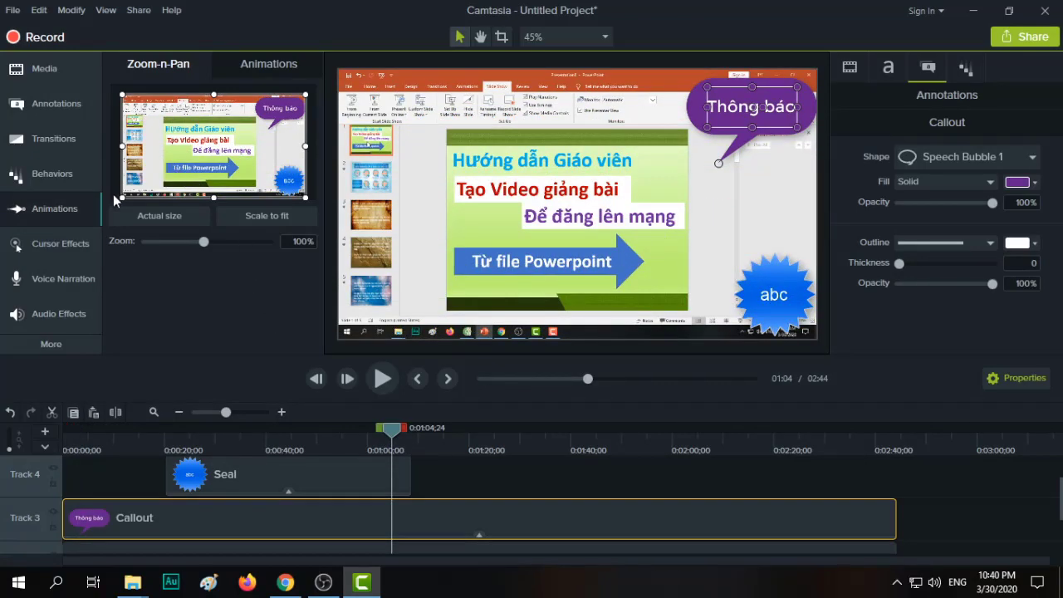
drag(121, 200, 153, 179)
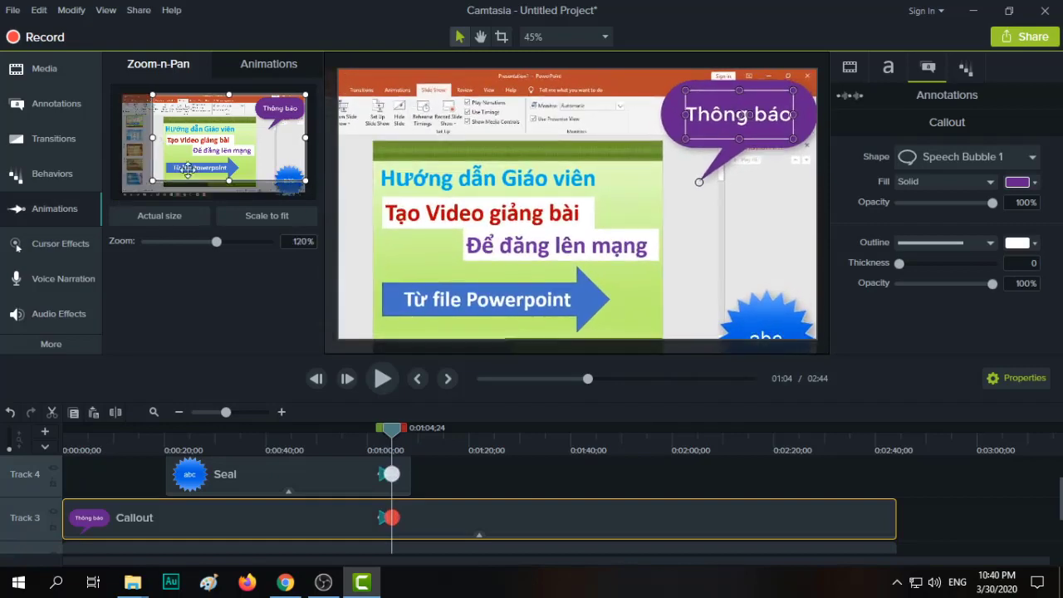
drag(306, 180, 246, 121)
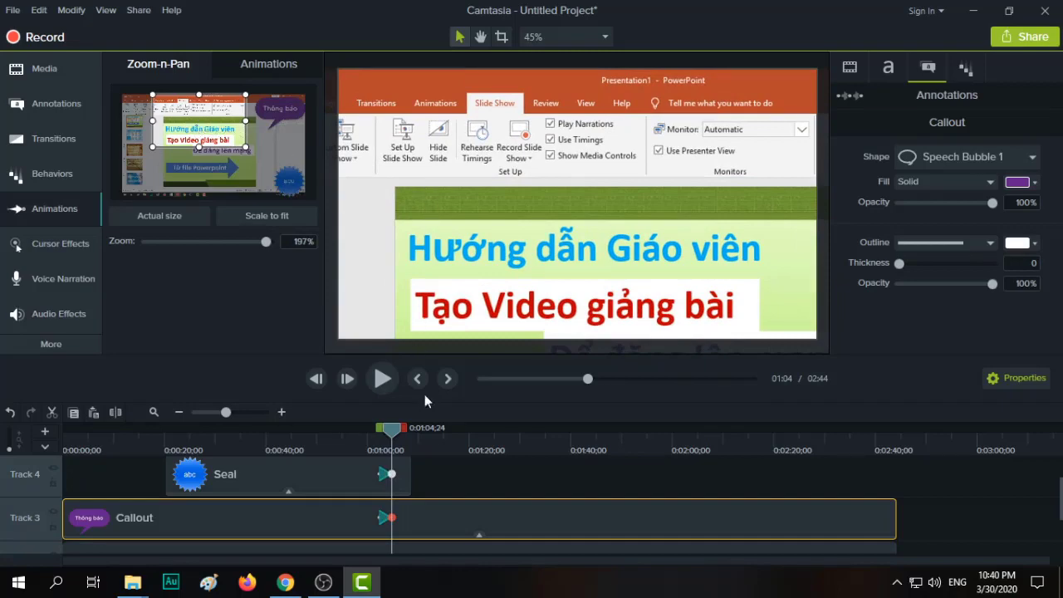
click(372, 447)
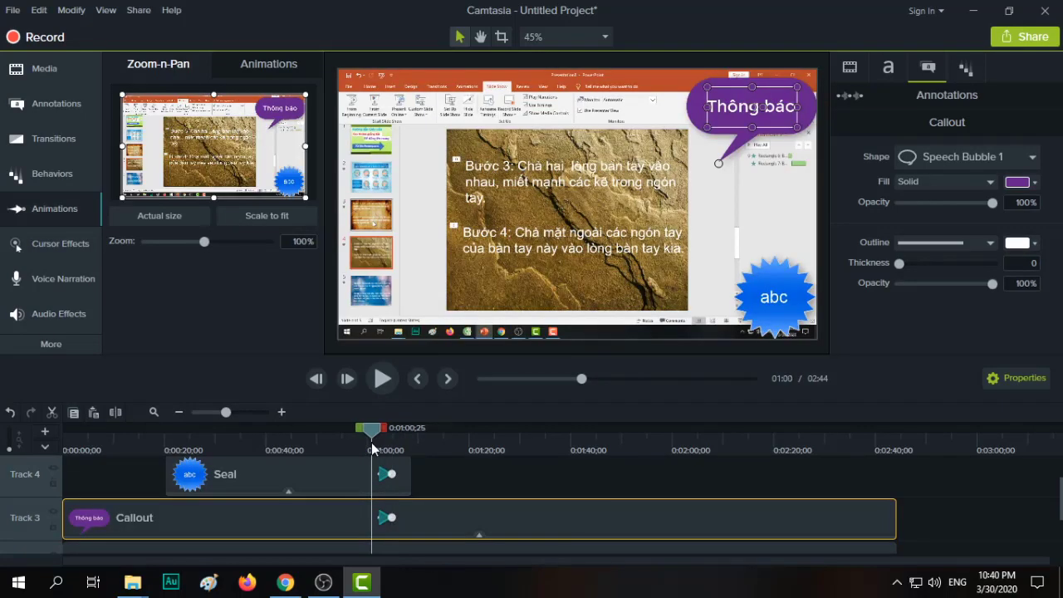
click(380, 383)
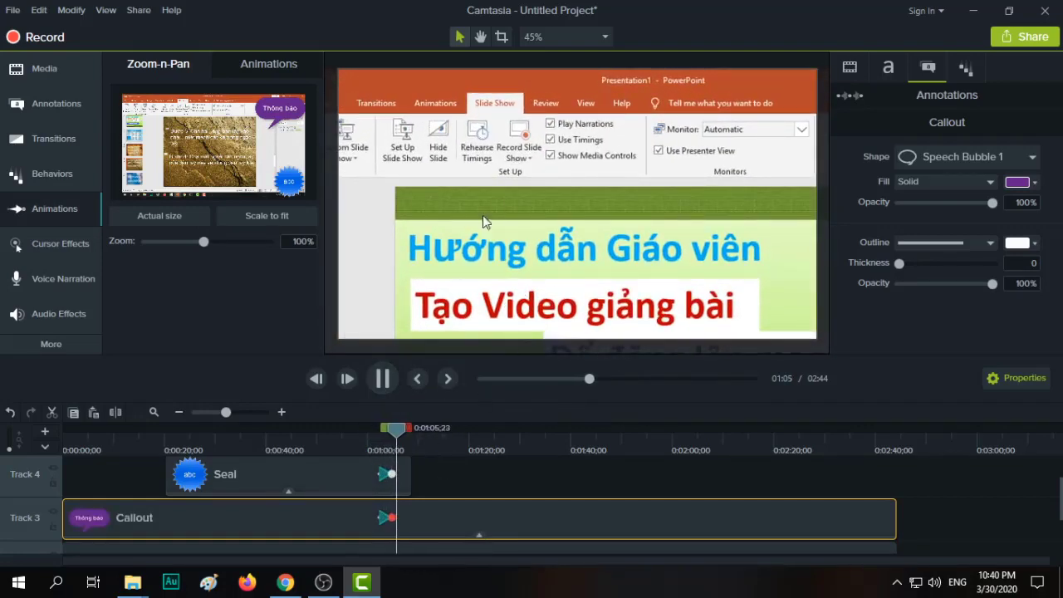
click(383, 380)
click(42, 244)
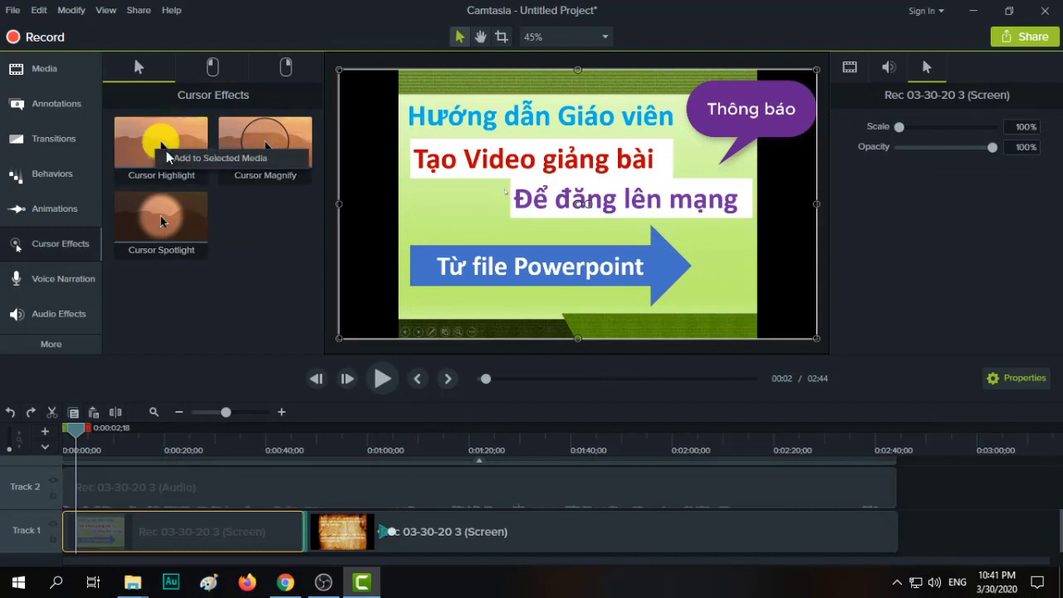
Step: Add Cursor Highlight to the first screen clip and preview it
drag(150, 144, 507, 195)
click(382, 378)
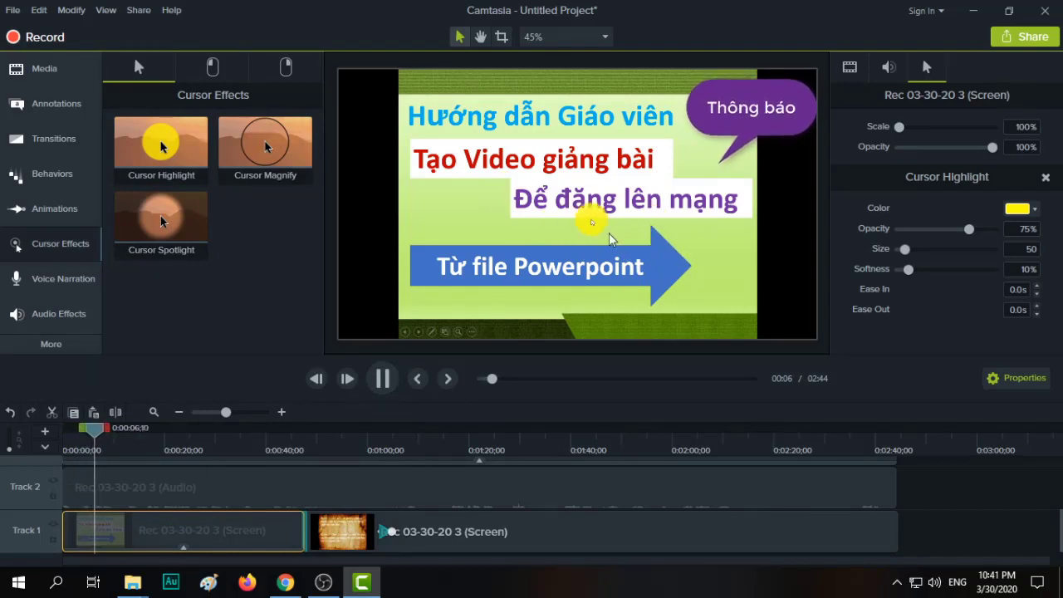
click(382, 378)
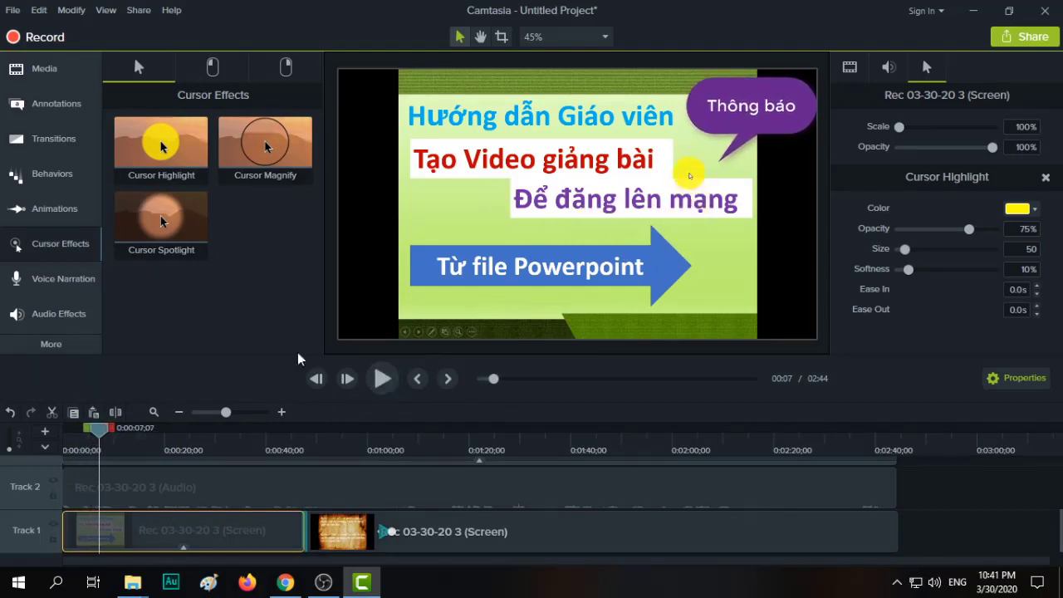
Step: Apply the Left Click Rings cursor effect to the selected screen clip
click(213, 70)
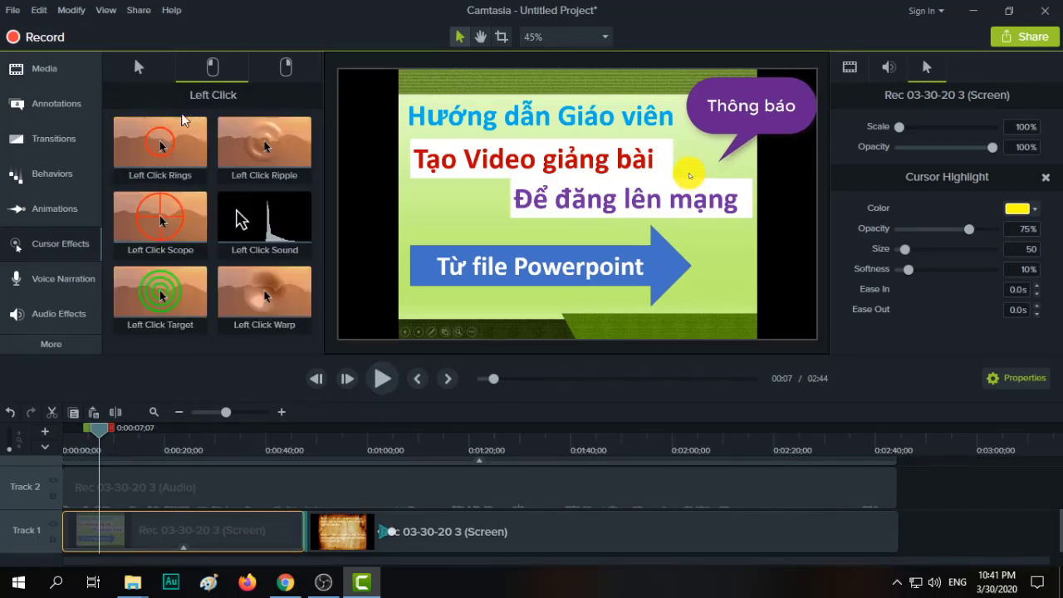
click(287, 68)
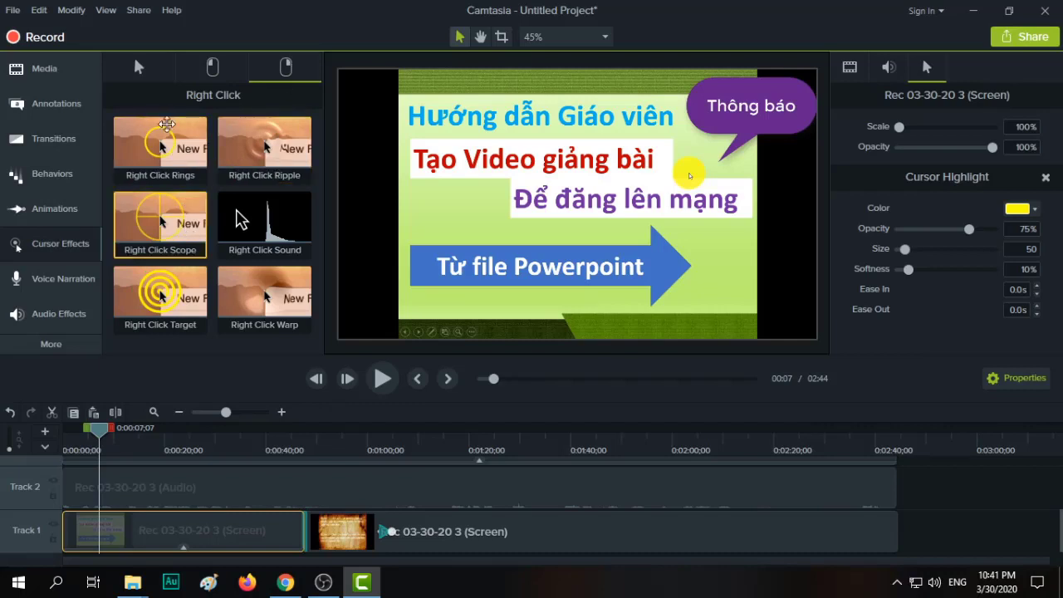
click(212, 68)
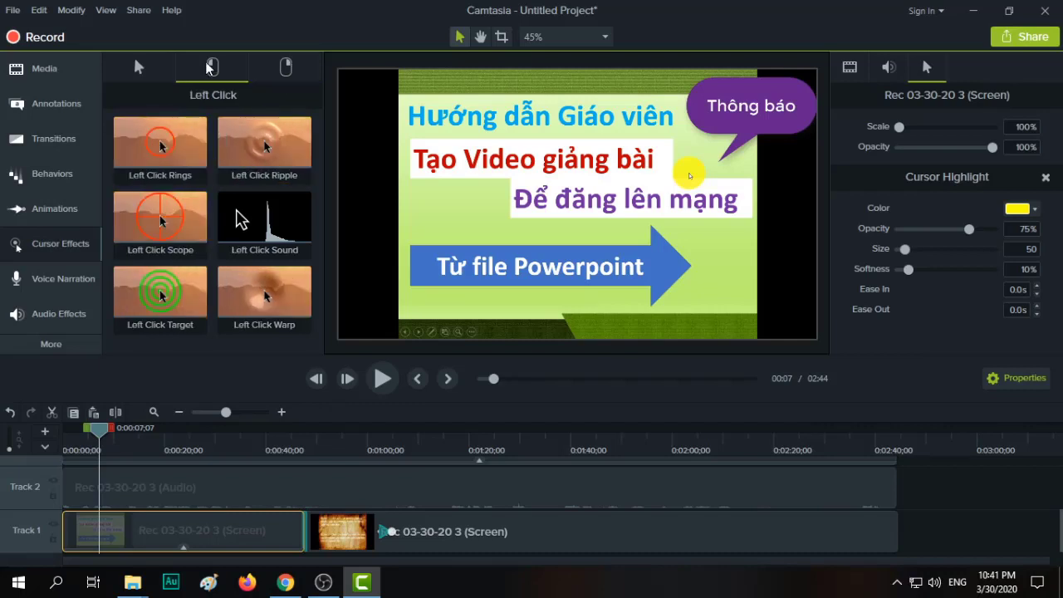
right_click(171, 157)
click(199, 166)
click(54, 278)
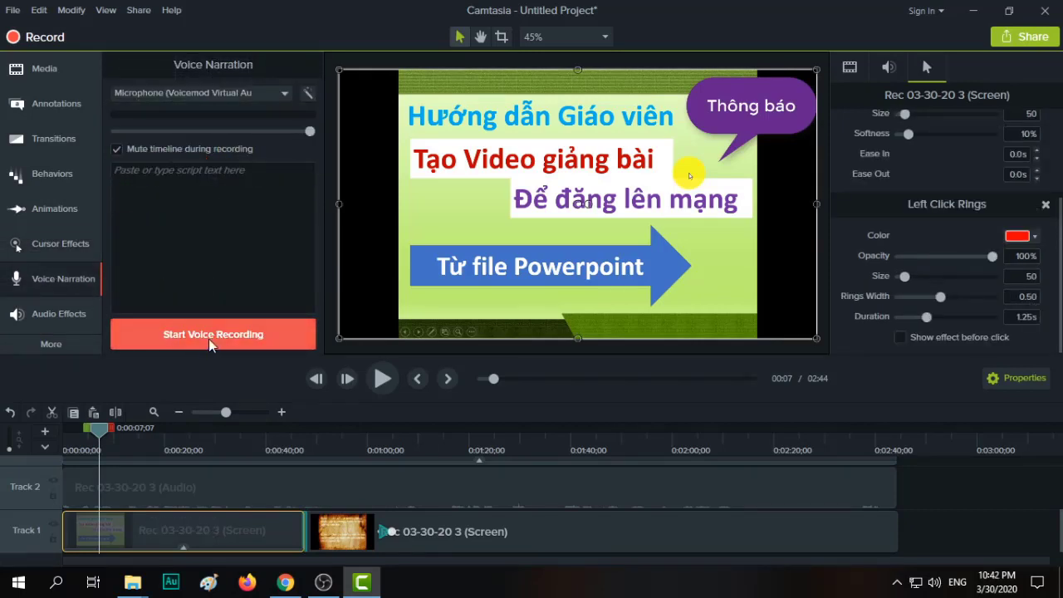
Step: Show the Audio Effects library: Noise Removal, Volume Leveling, Fade In, Fade Out, Clip Speed
click(74, 313)
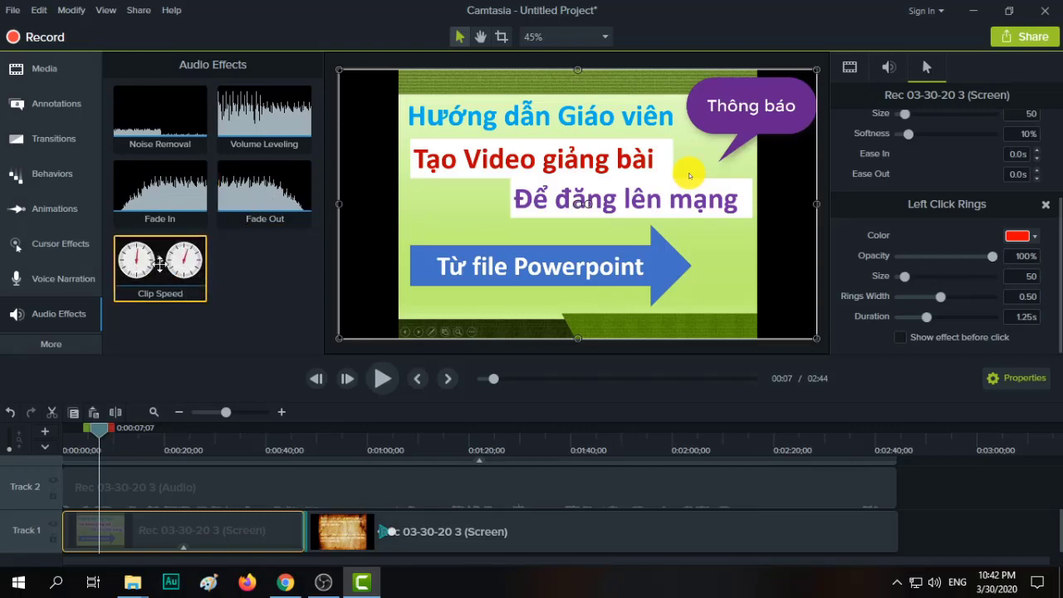
click(56, 345)
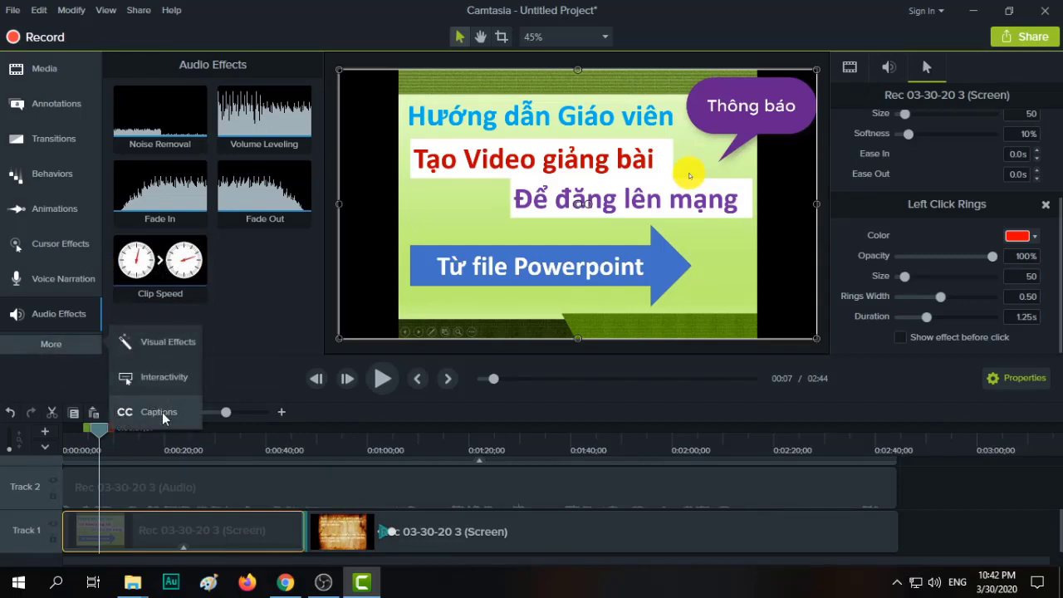
Step: Recolour the Track 4 'abc' seal callout's fill from blue to lime green (#84E000)
scroll(259, 486, up, 3)
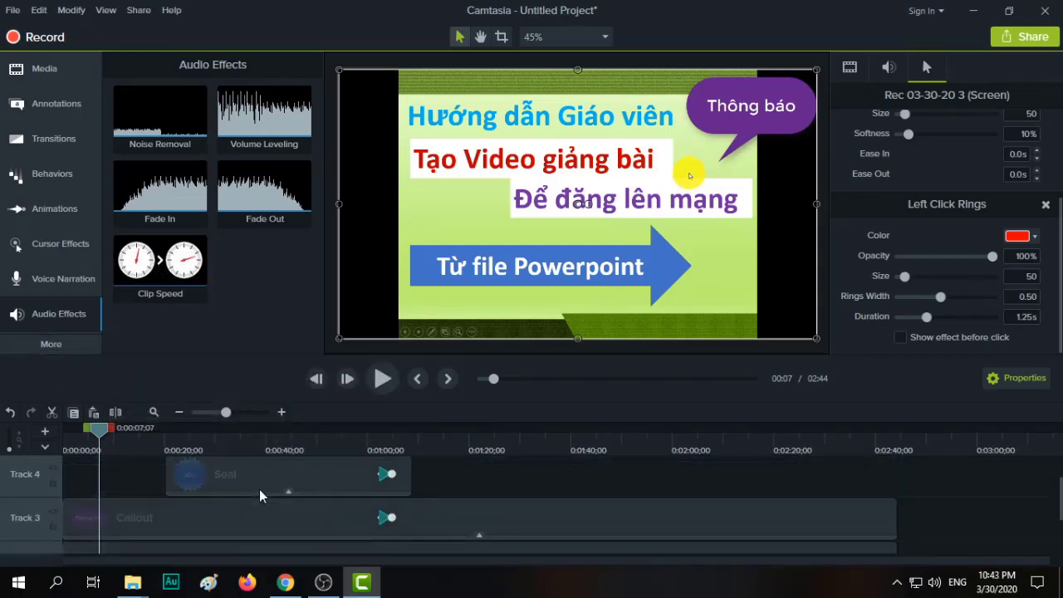
click(266, 473)
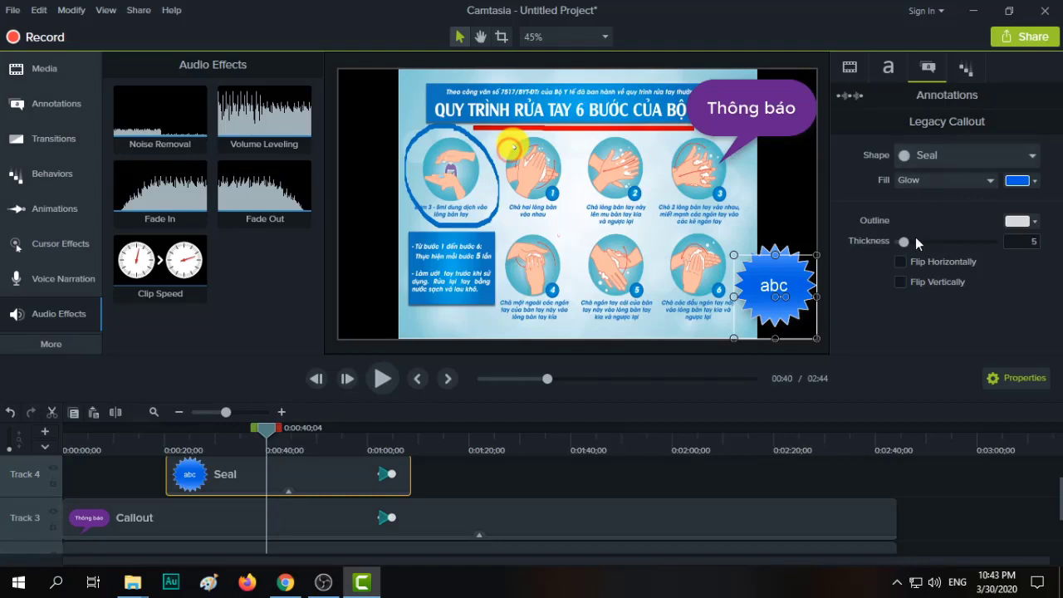
click(1033, 182)
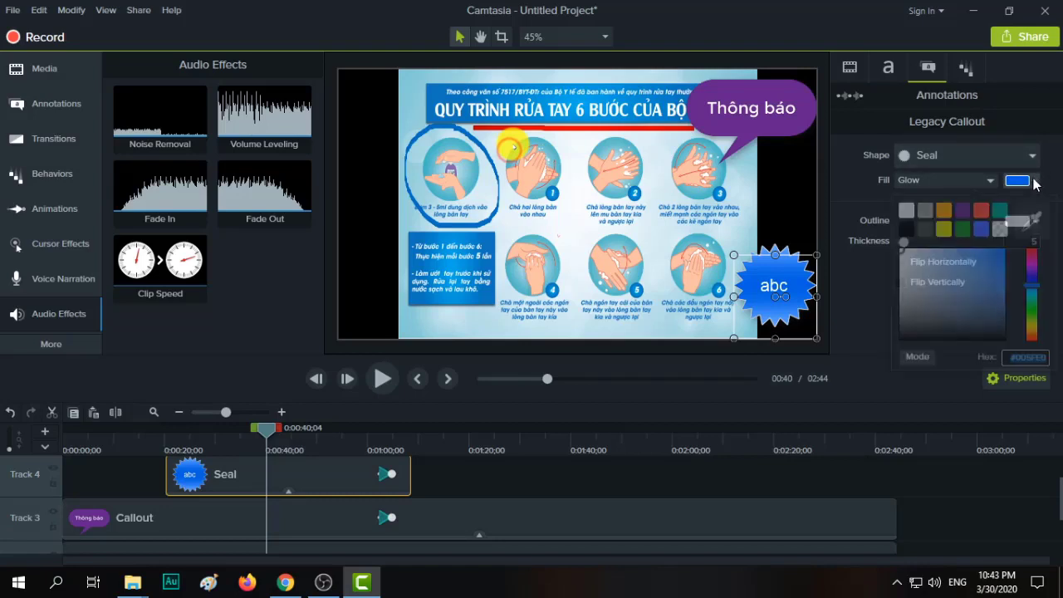
click(1031, 305)
click(1032, 320)
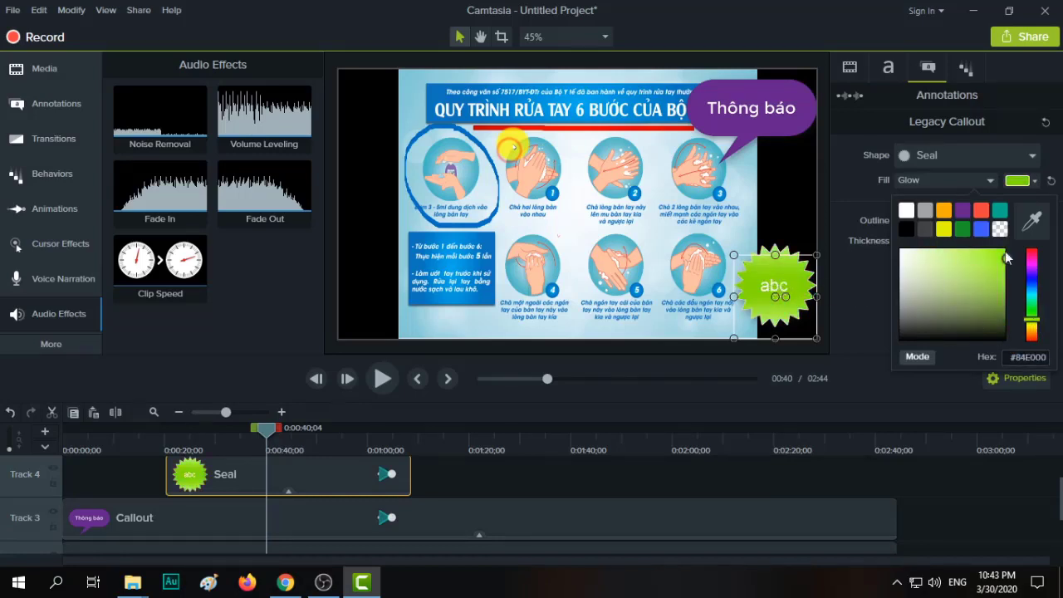
click(968, 209)
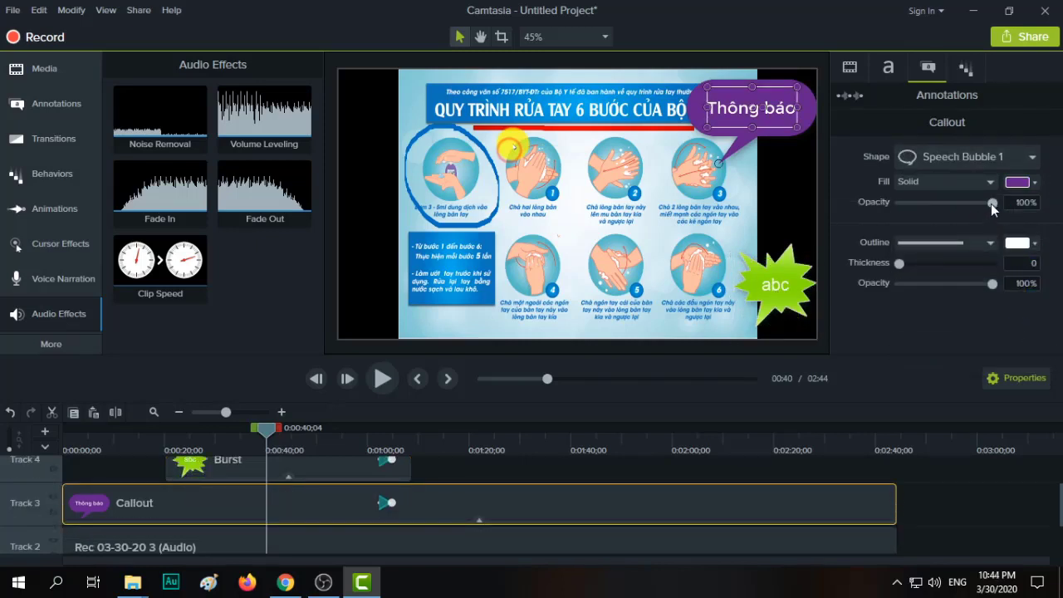
Step: Lower the purple 'Thông báo' bubble's fill opacity to about 42%, then bring up the Share menu
mouse_move(993, 203)
mouse_down()
mouse_move(934, 206)
mouse_move(966, 206)
mouse_up()
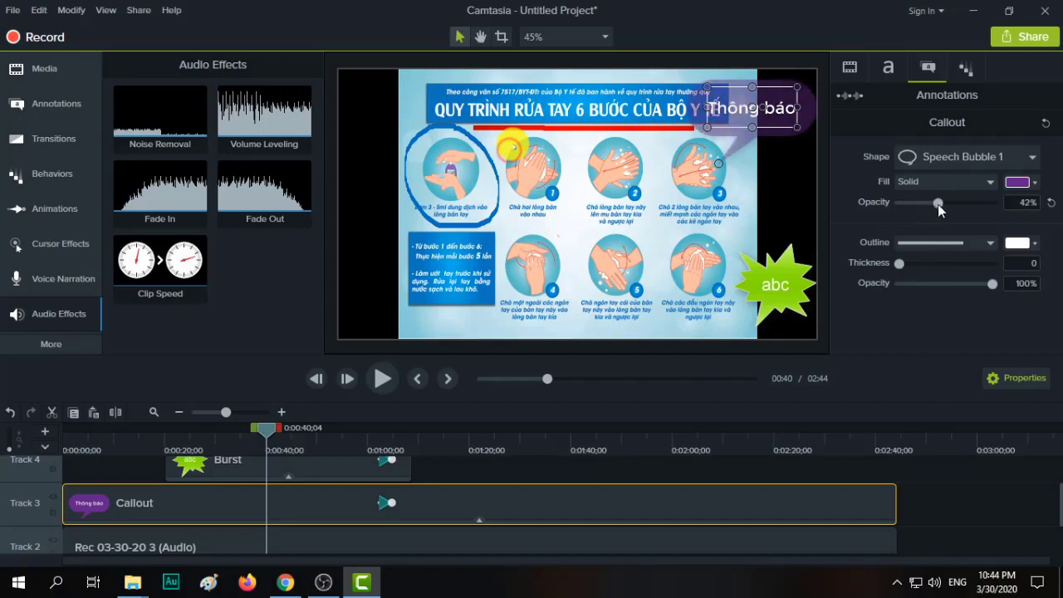
scroll(982, 279, up, 3)
scroll(462, 482, up, 1)
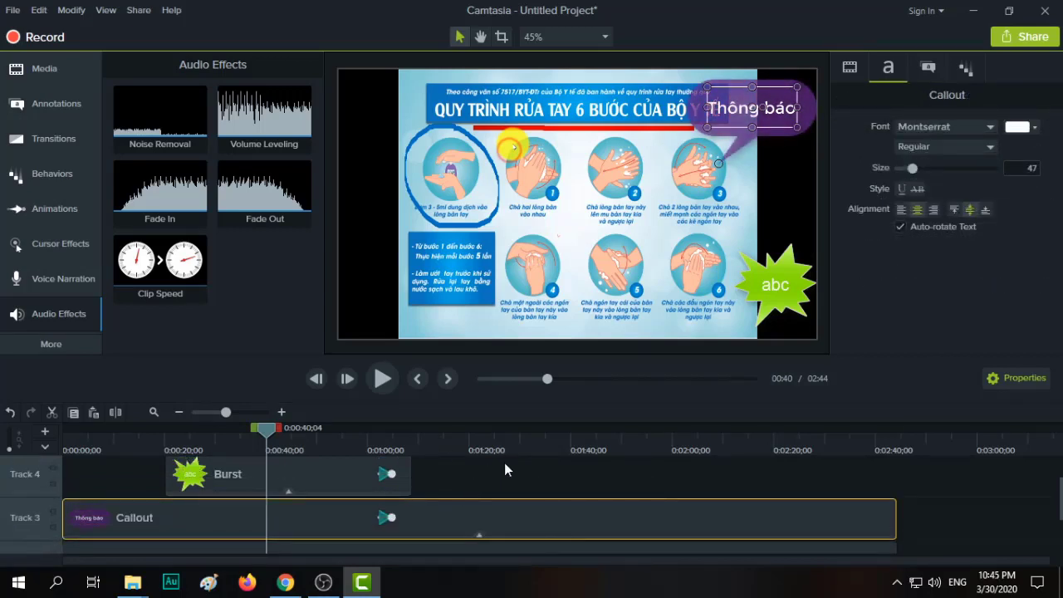
click(1023, 37)
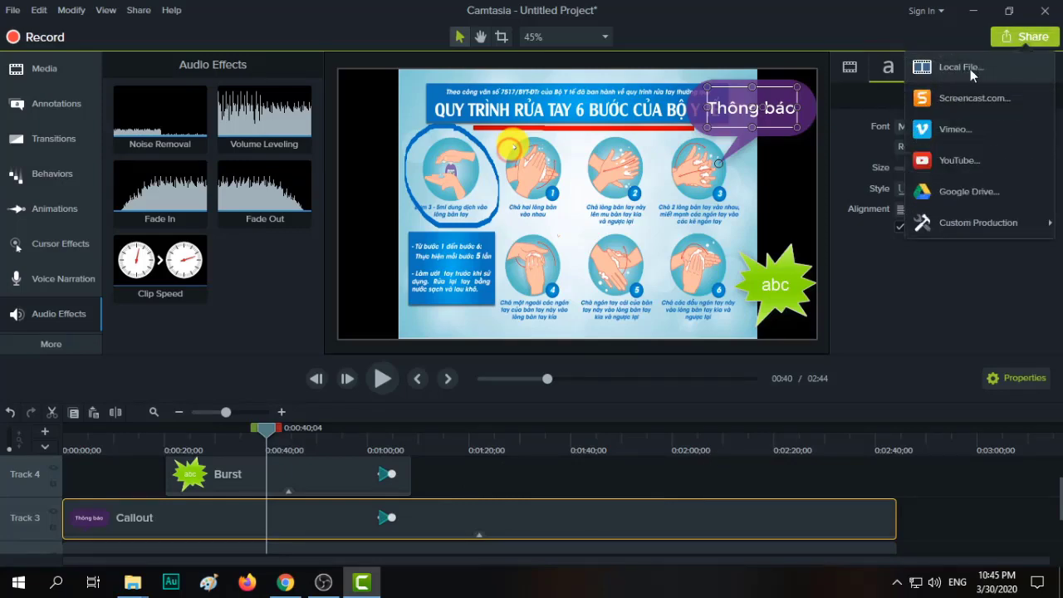
Step: Start a Local File production using the 'MP4 only (up to 720p)' preset
click(970, 69)
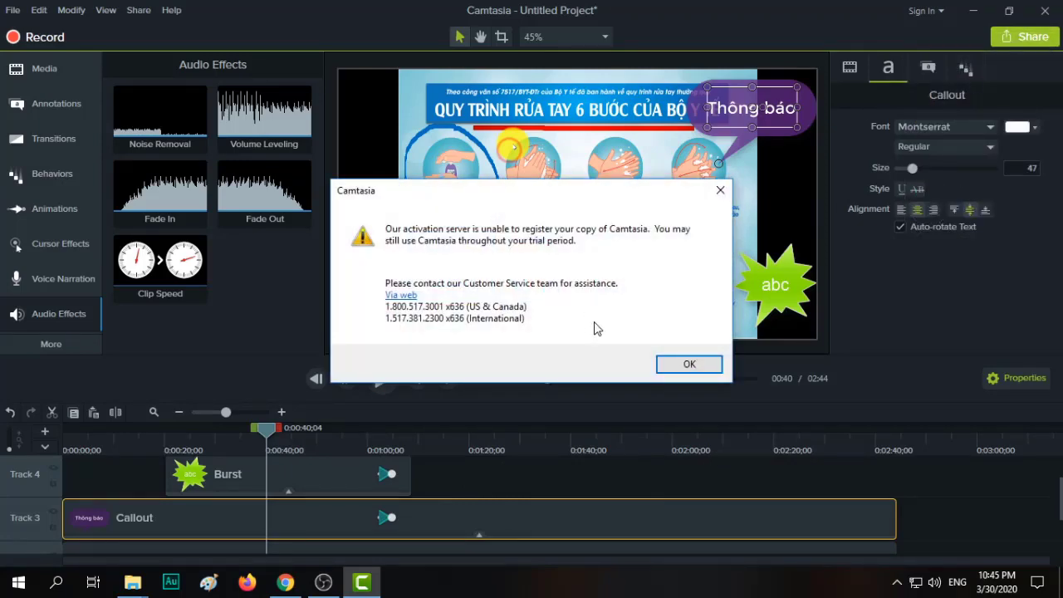
click(689, 364)
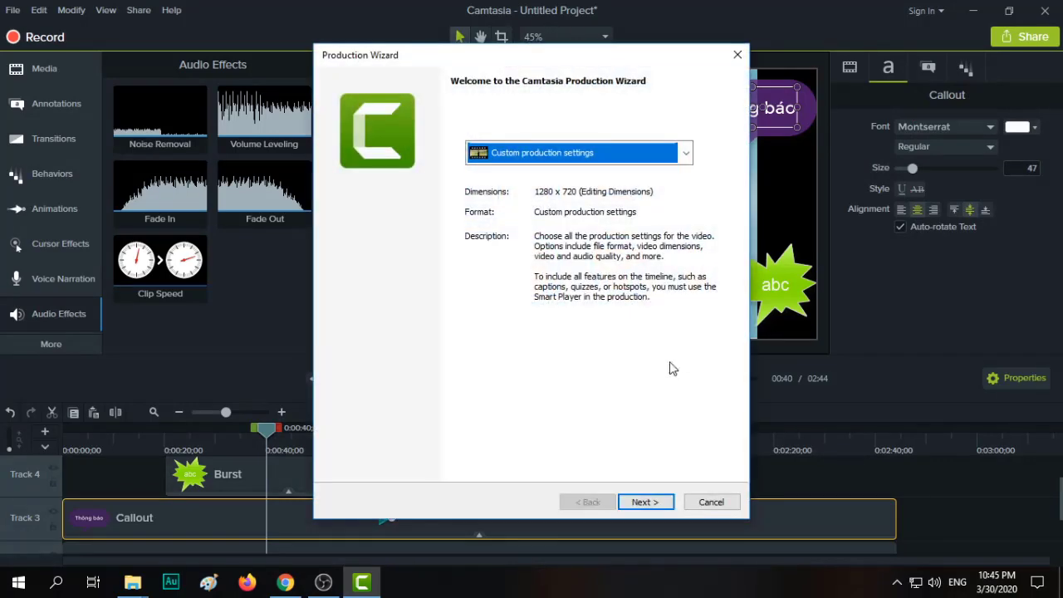
click(585, 155)
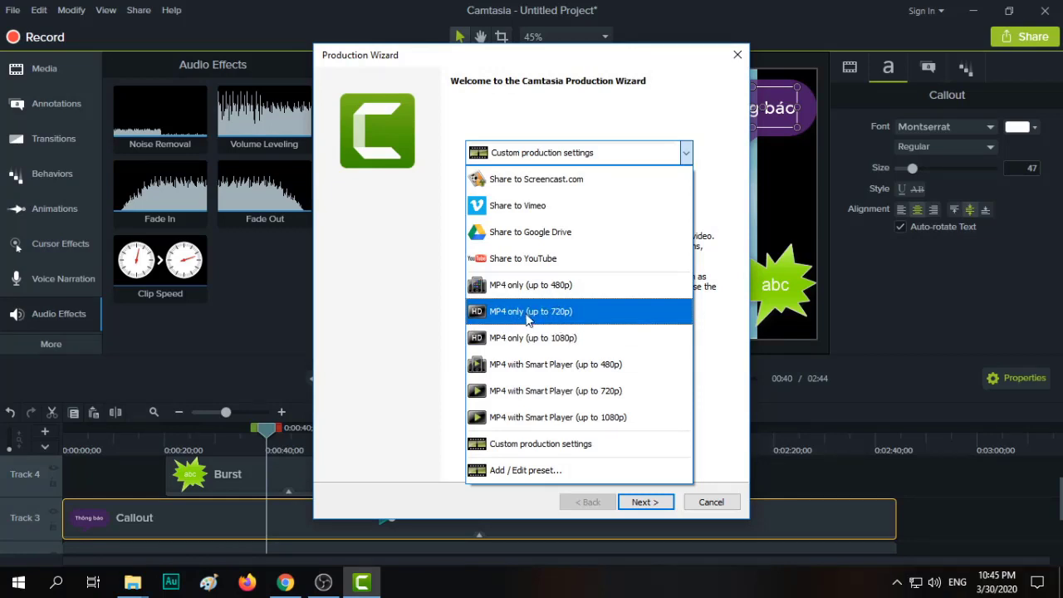
click(529, 320)
click(648, 504)
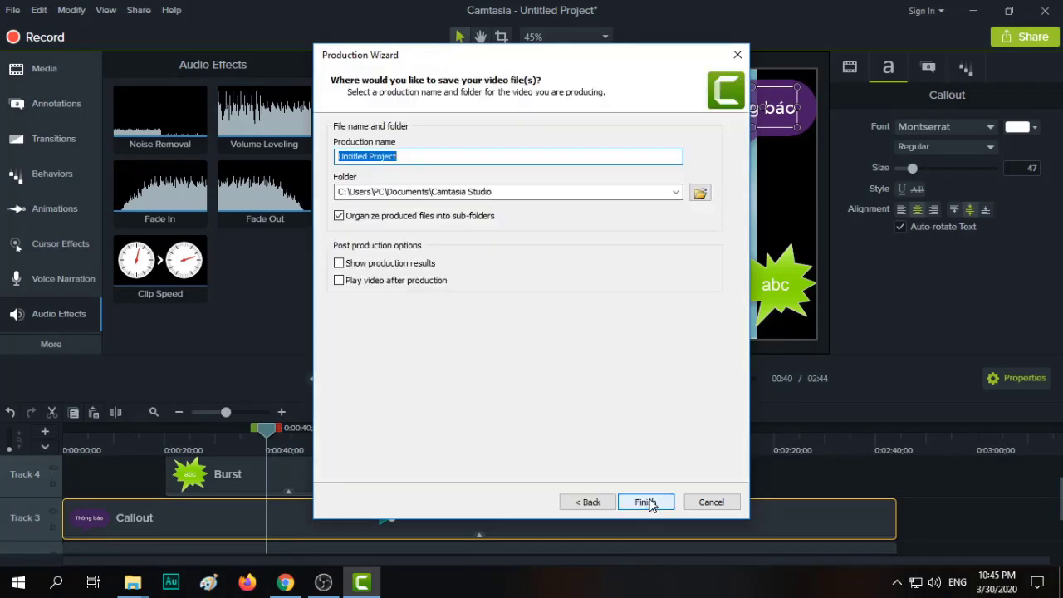
Step: Name the output 'Video giang bai', save it to the Desktop, and render
click(700, 192)
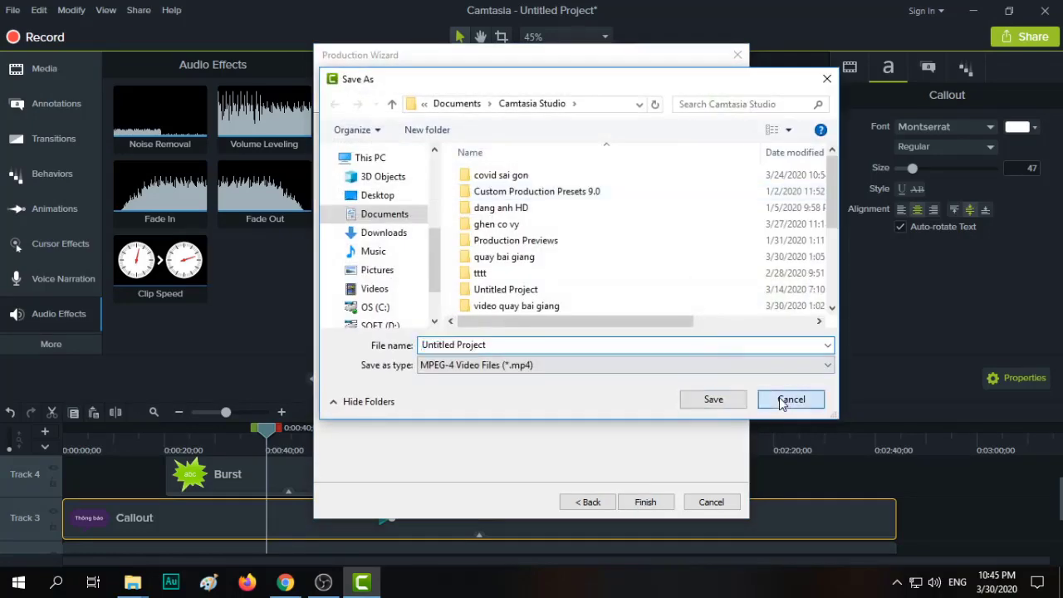
click(791, 399)
click(416, 156)
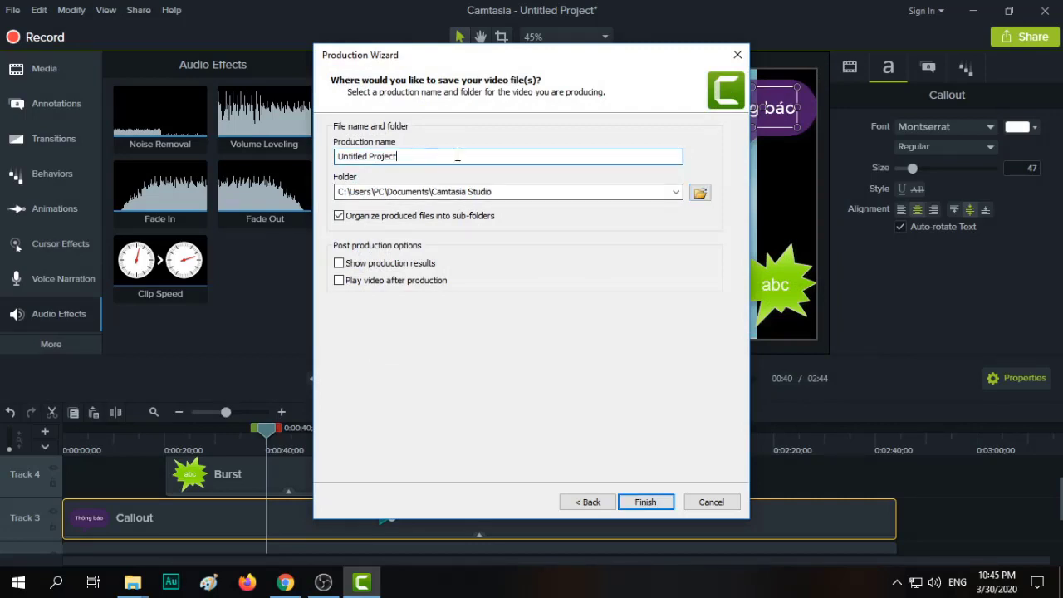
click(646, 503)
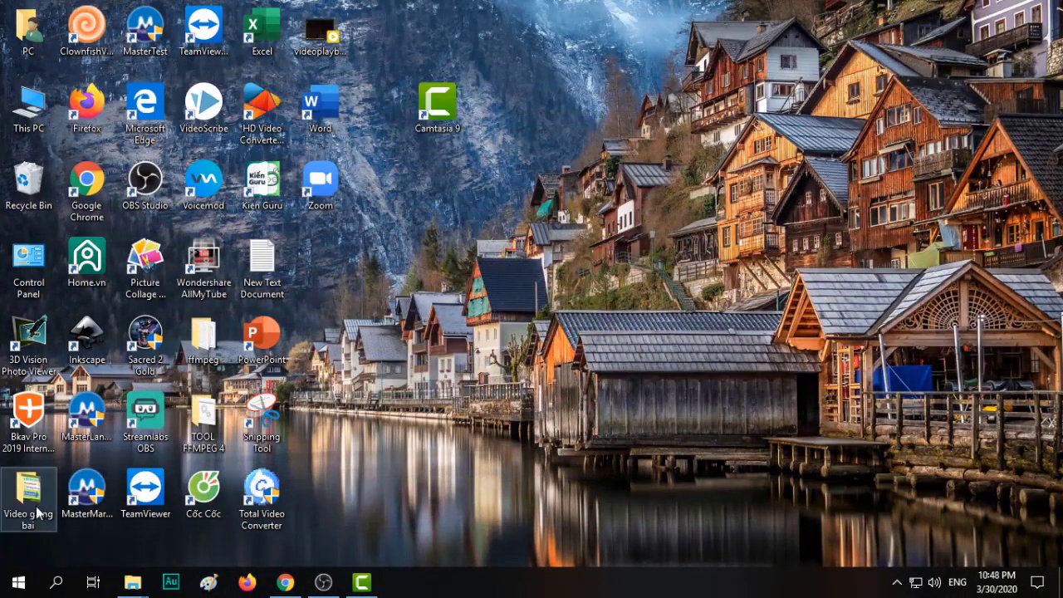
Step: Open the 'Video giang bai' folder and briefly play the rendered 2:44 MP4
drag(35, 507, 550, 214)
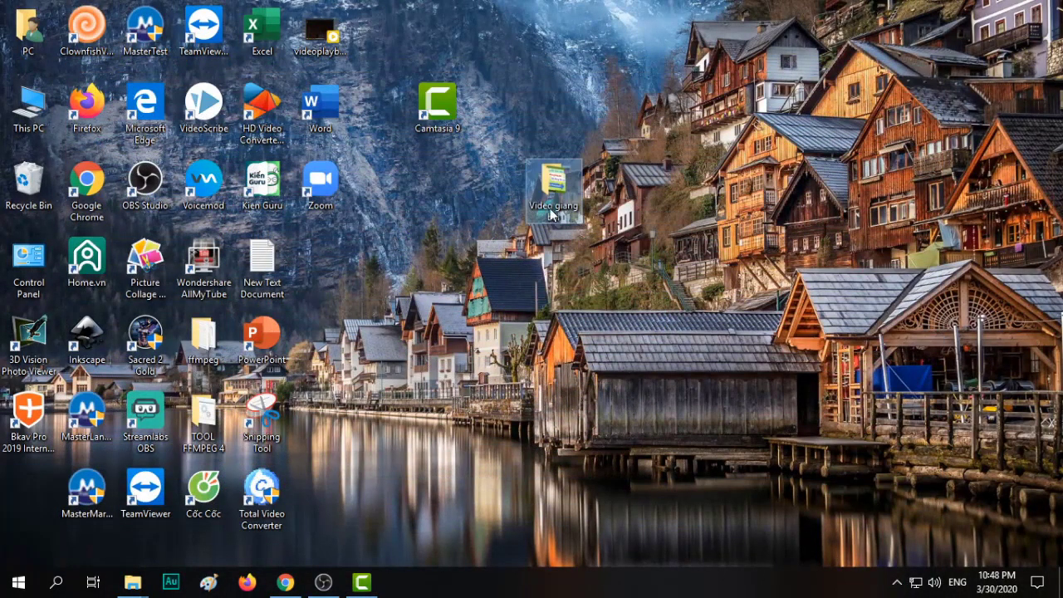
double_click(557, 204)
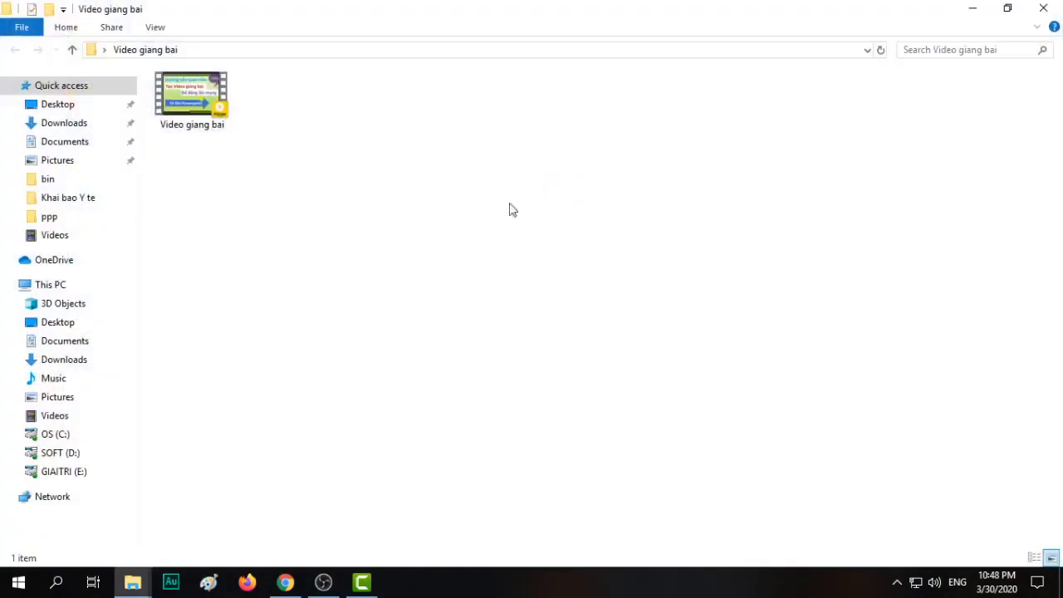
right_click(192, 97)
click(218, 106)
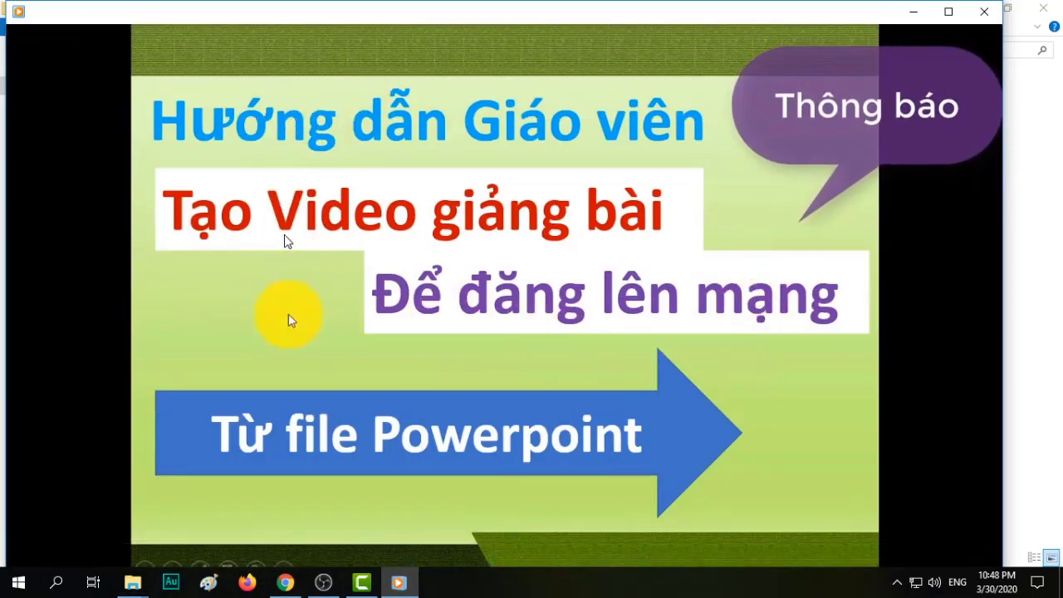
key(alt+F4)
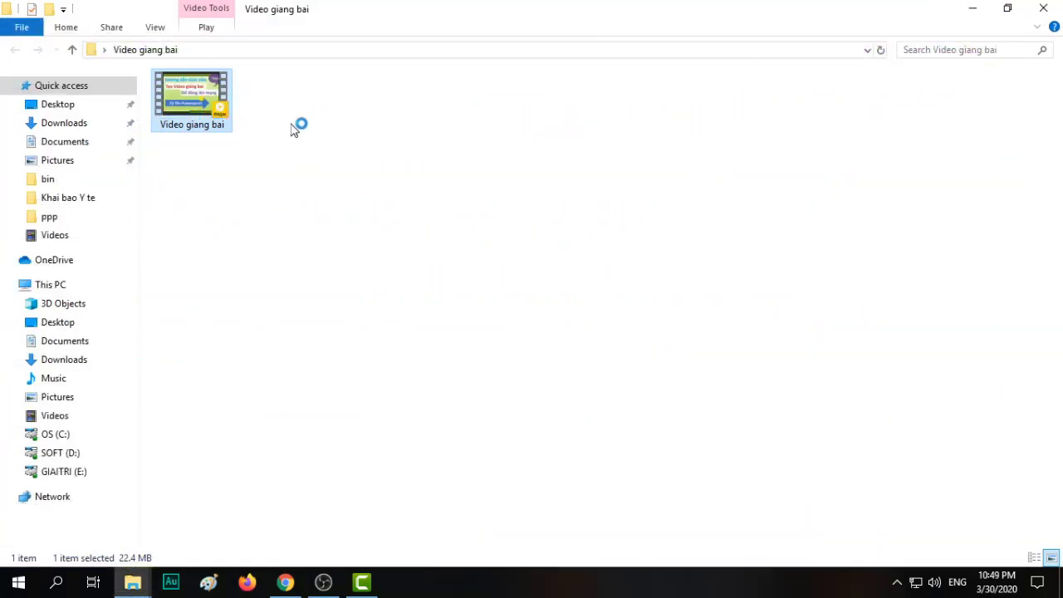